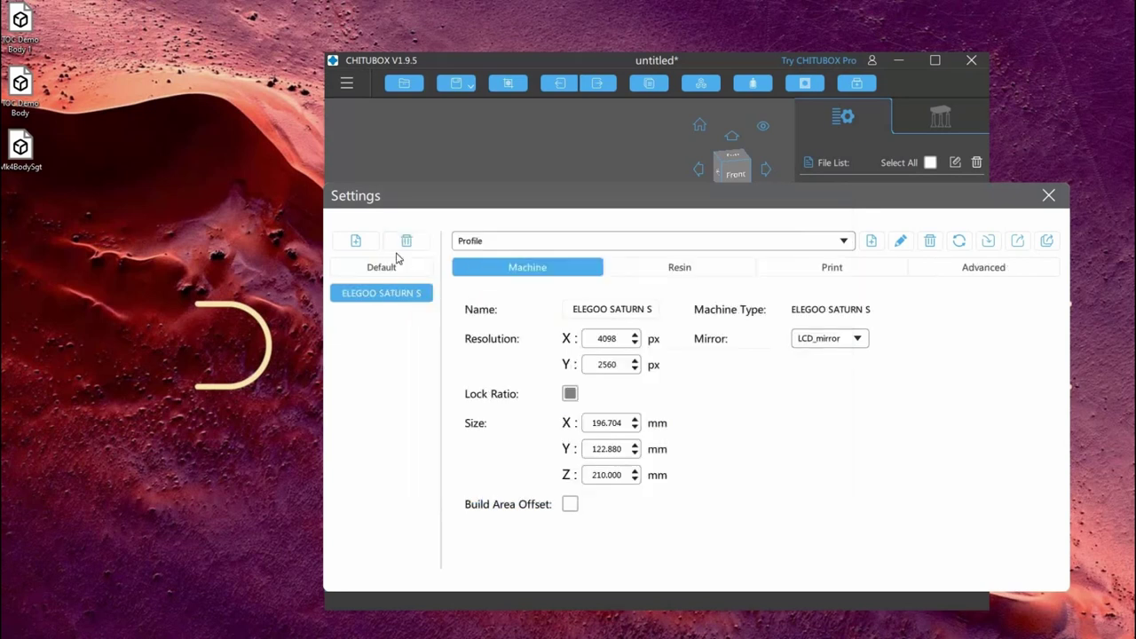
Add the CREALITY LD-006 to the printer list from the machine chooser
left_click(369, 244)
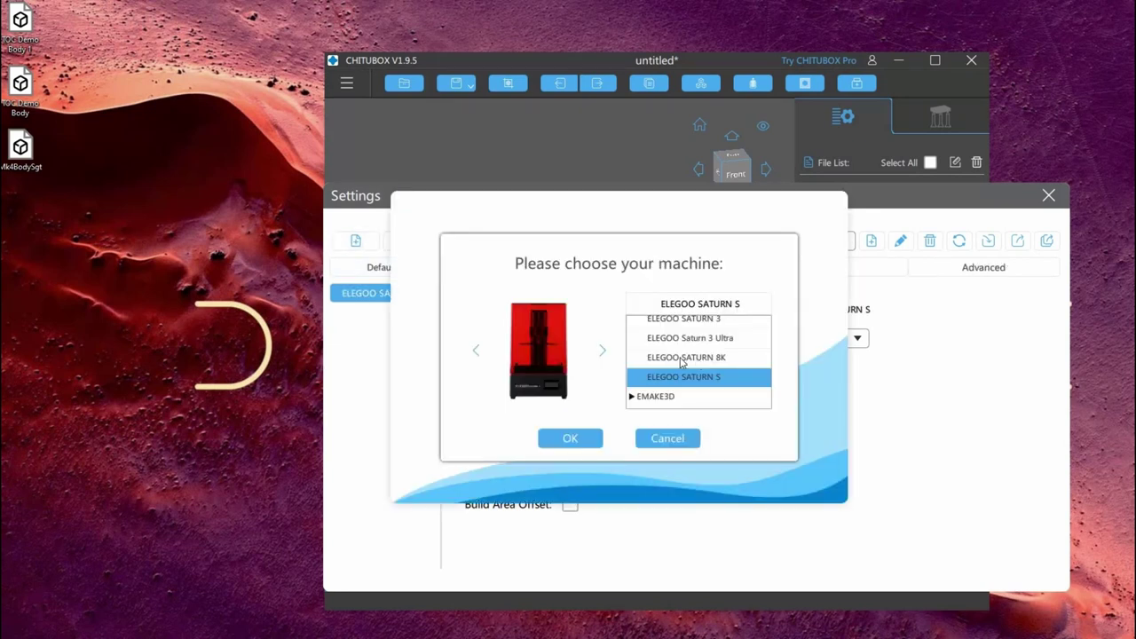
scroll(683, 363, "up", 4)
scroll(657, 360, "up", 4)
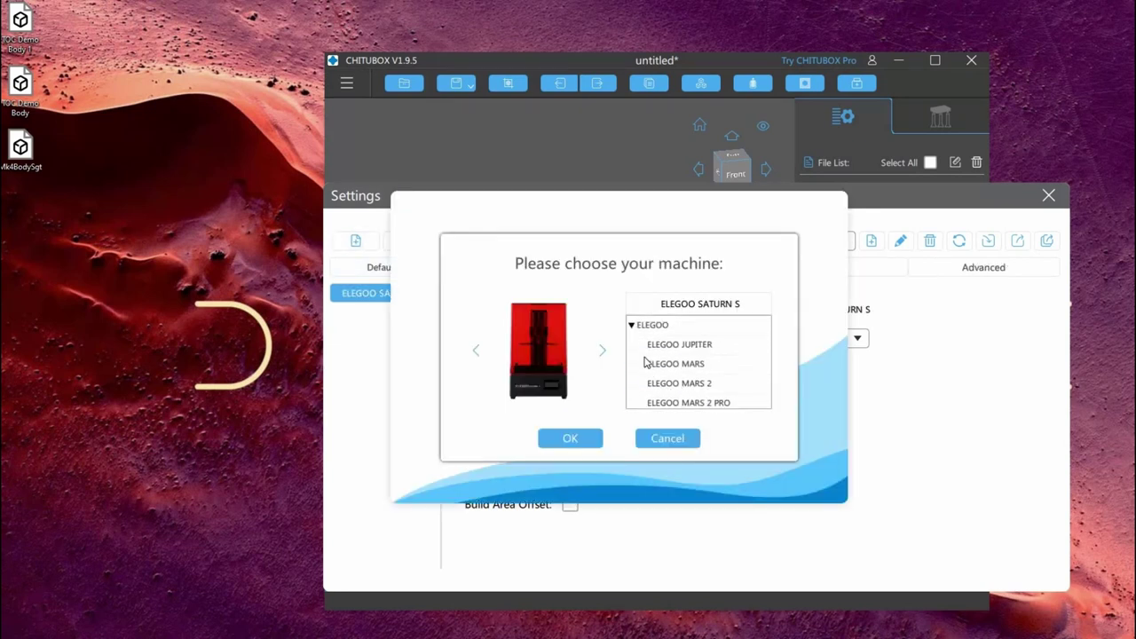
left_click(631, 359)
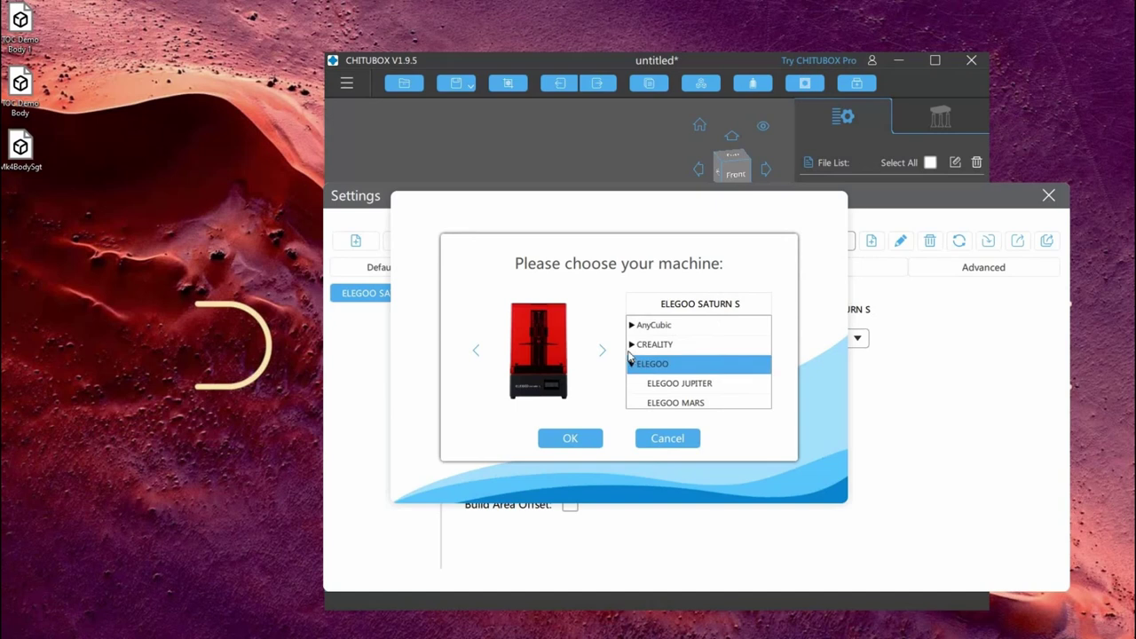
left_click(684, 349)
scroll(671, 378, "down", 1)
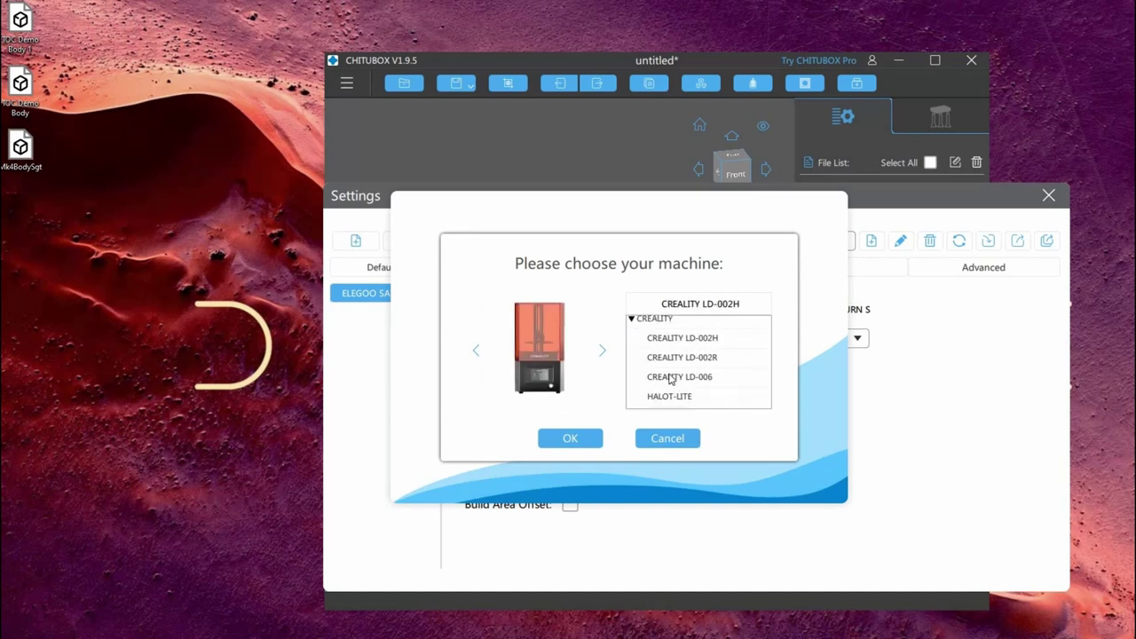
left_click(717, 380)
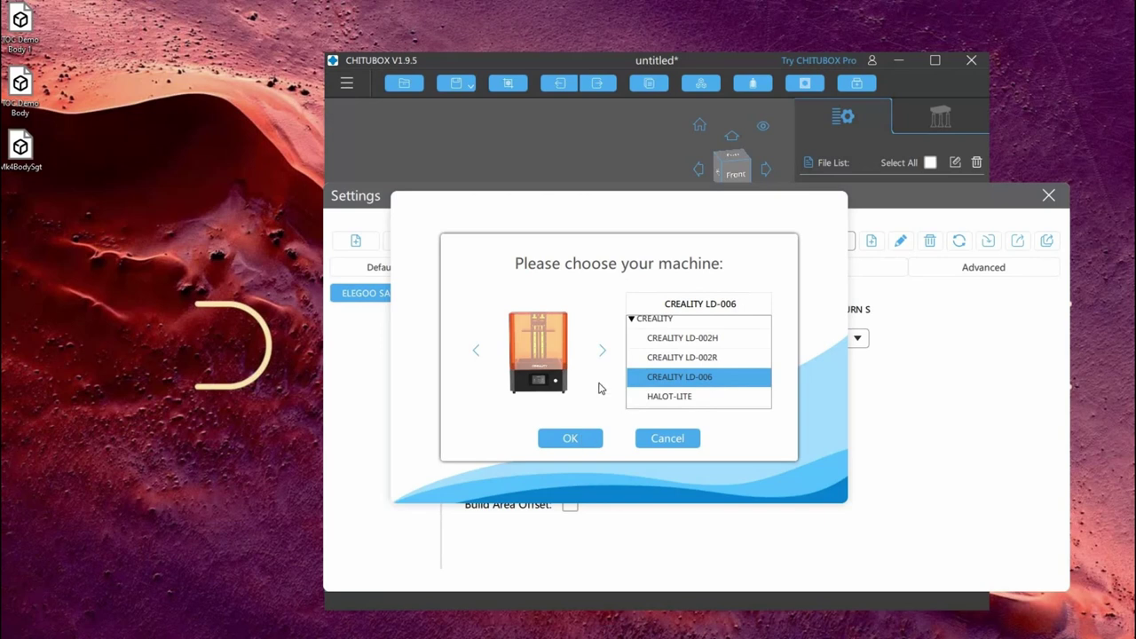
left_click(584, 438)
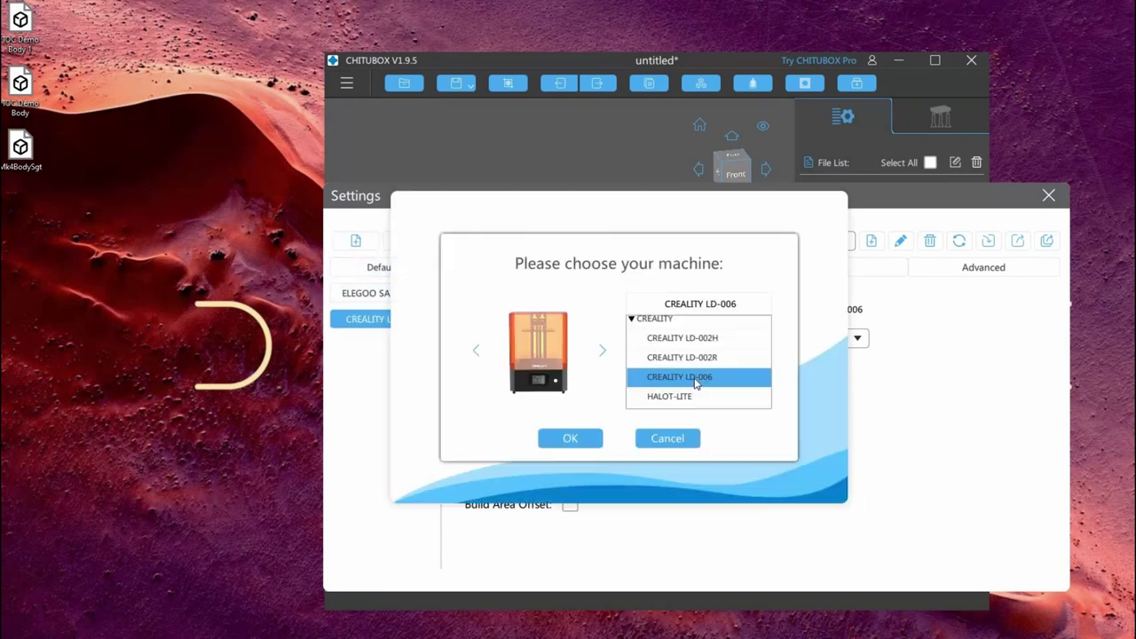
Add the HALOT-MAGE PRO as another printer from the CREALITY machine group
scroll(714, 373, "down", 3)
left_click(683, 370)
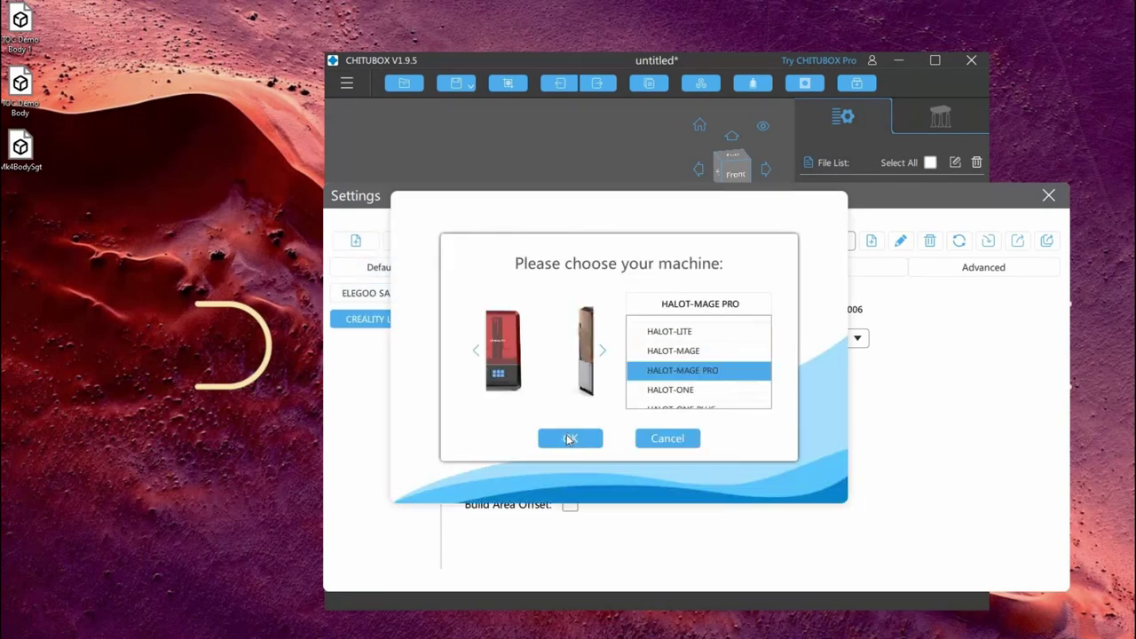
left_click(570, 438)
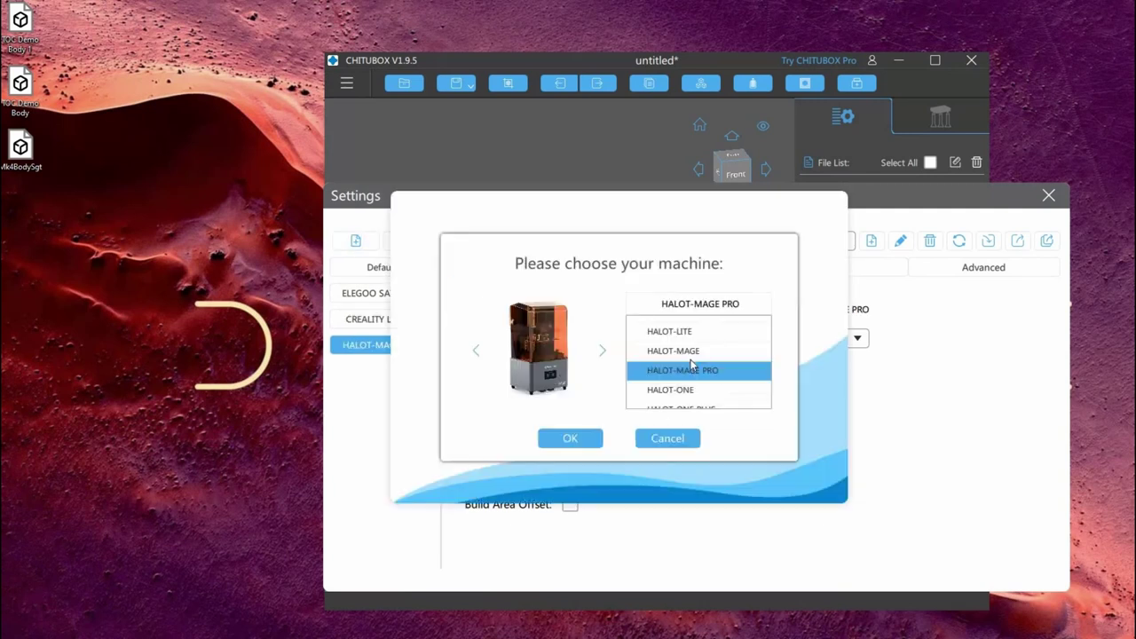
Add the HALOT-ONE and HALOT-ONE PLUS printers to the machine list
left_click(681, 385)
left_click(570, 438)
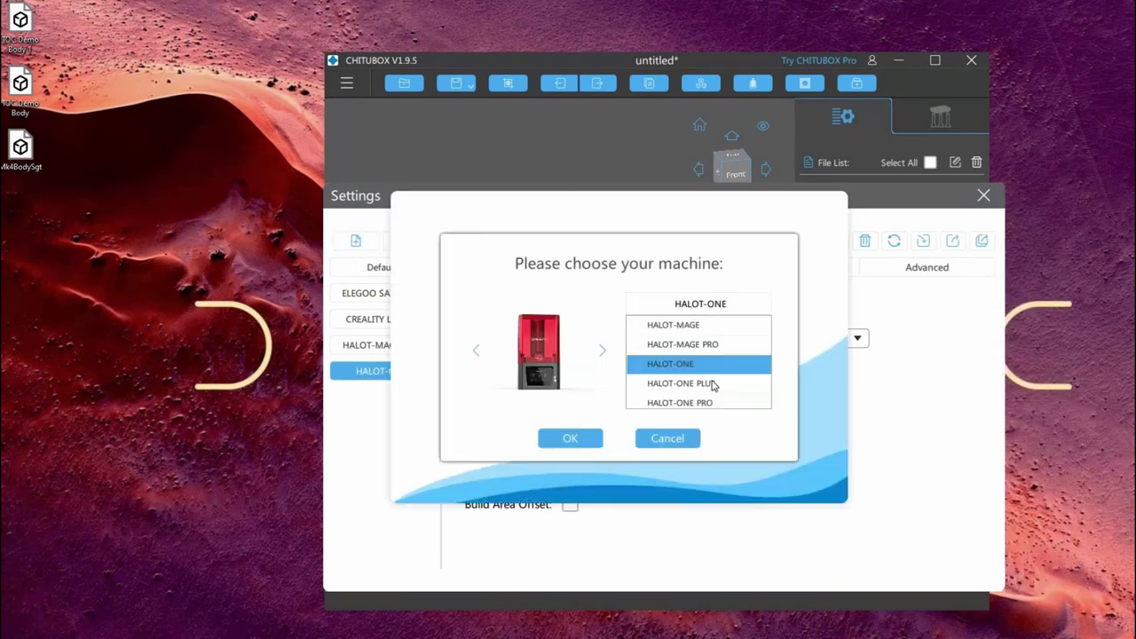
scroll(715, 375, "down", 1)
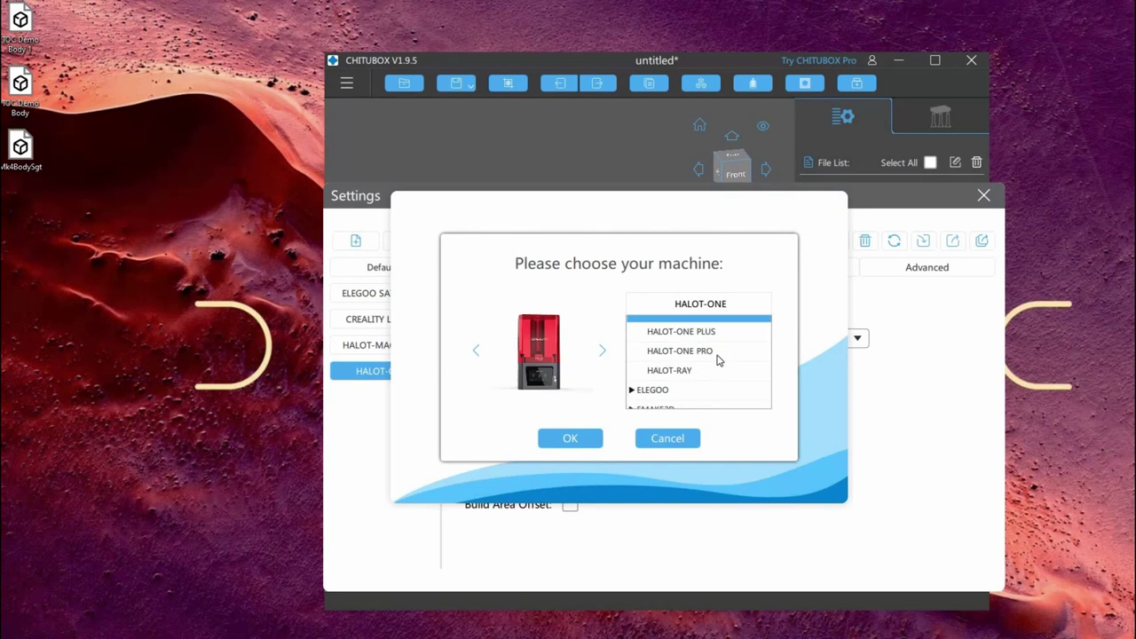
scroll(717, 356, "up", 1)
left_click(716, 357)
key("Return")
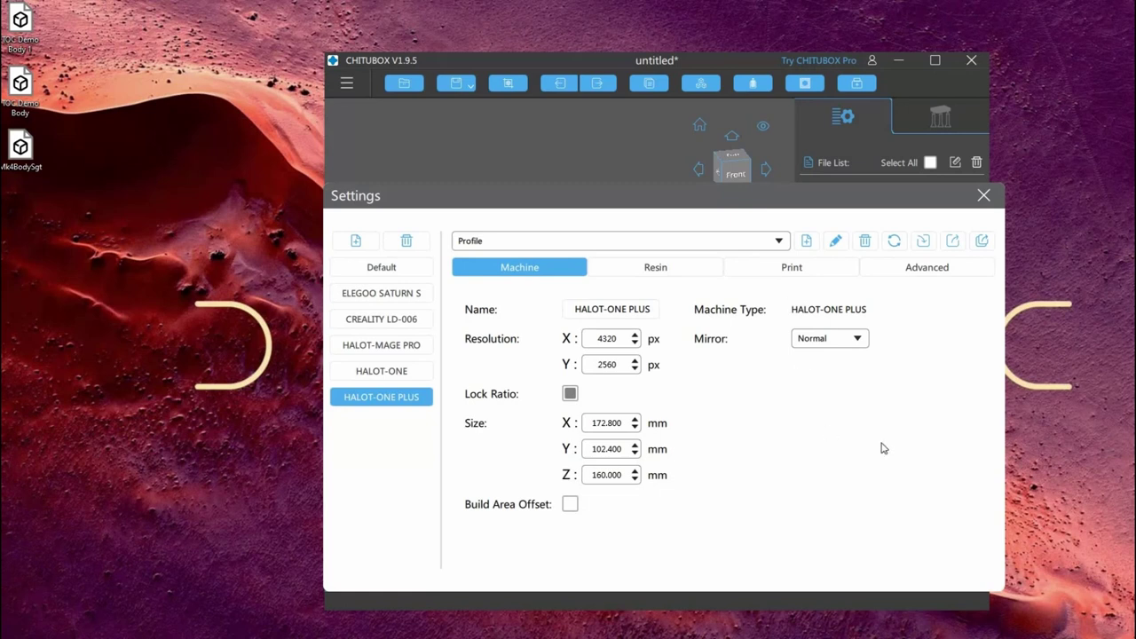
Move the settings window off the build plate and compare the plate sizes of the added printers
left_click_drag(772, 195, 996, 458)
left_click_drag(912, 187, 1031, 101)
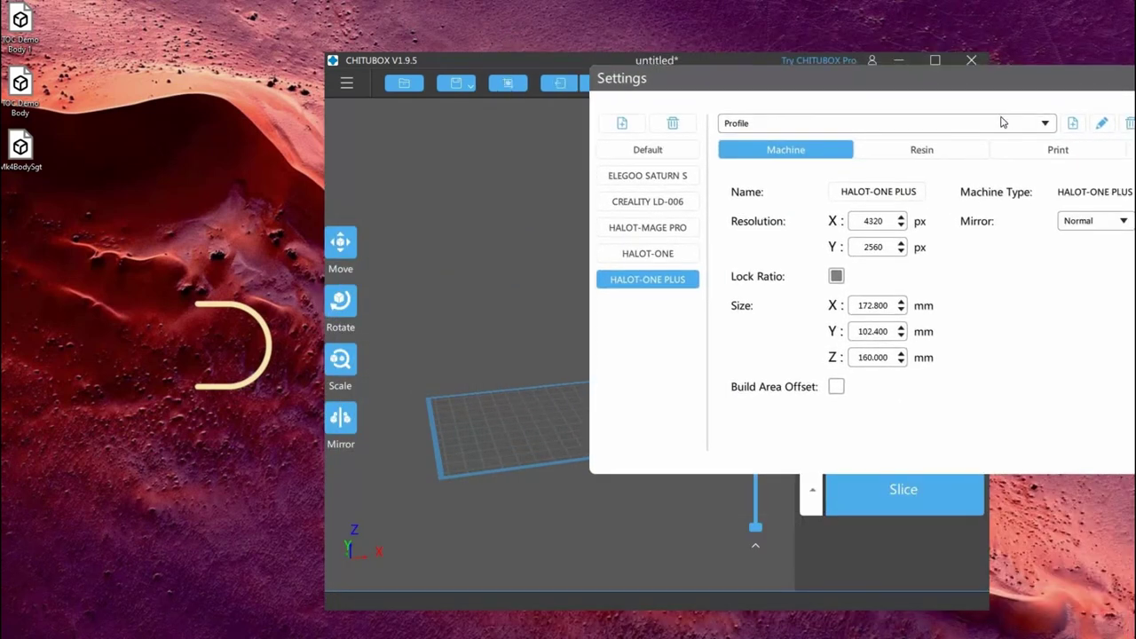
left_click(848, 285)
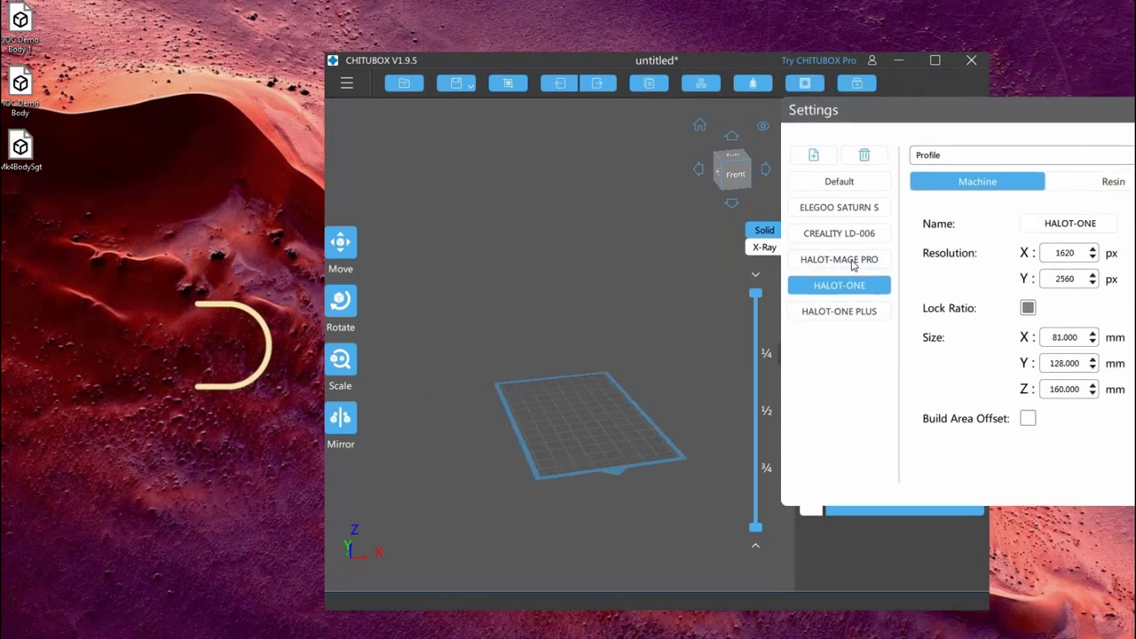
left_click(864, 254)
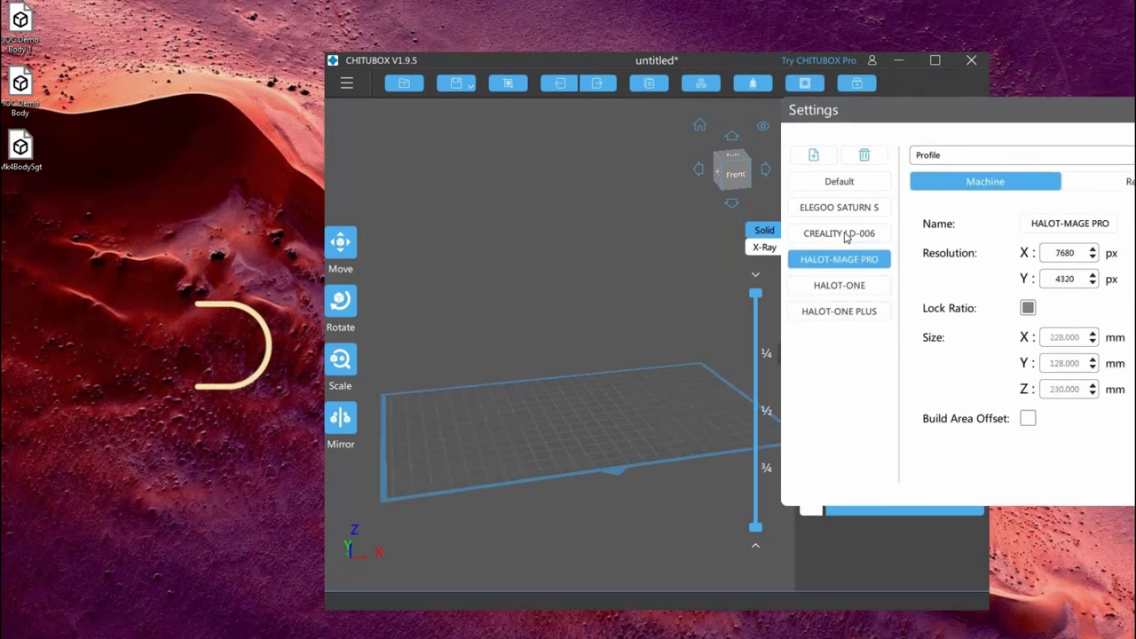
left_click(863, 233)
left_click(861, 213)
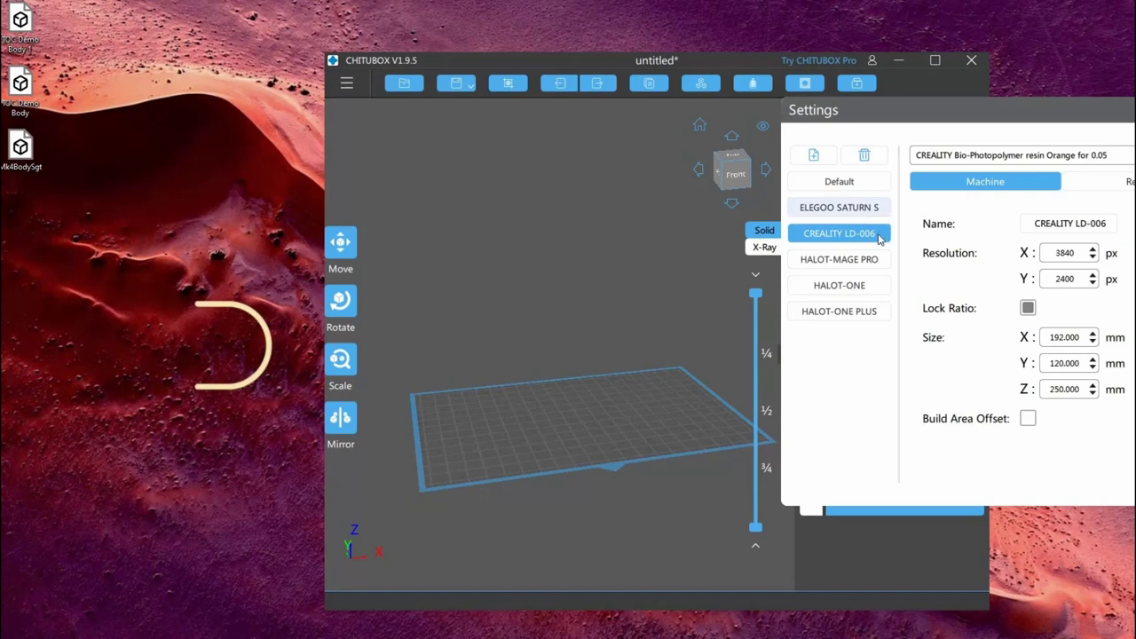
left_click(865, 238)
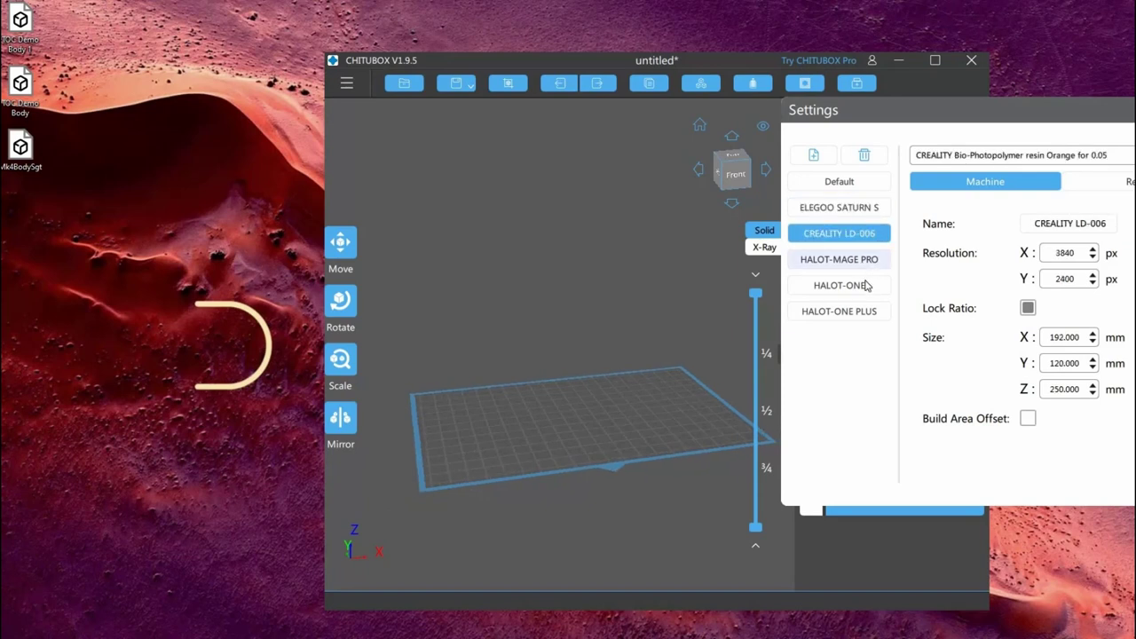
left_click(866, 263)
key("Down")
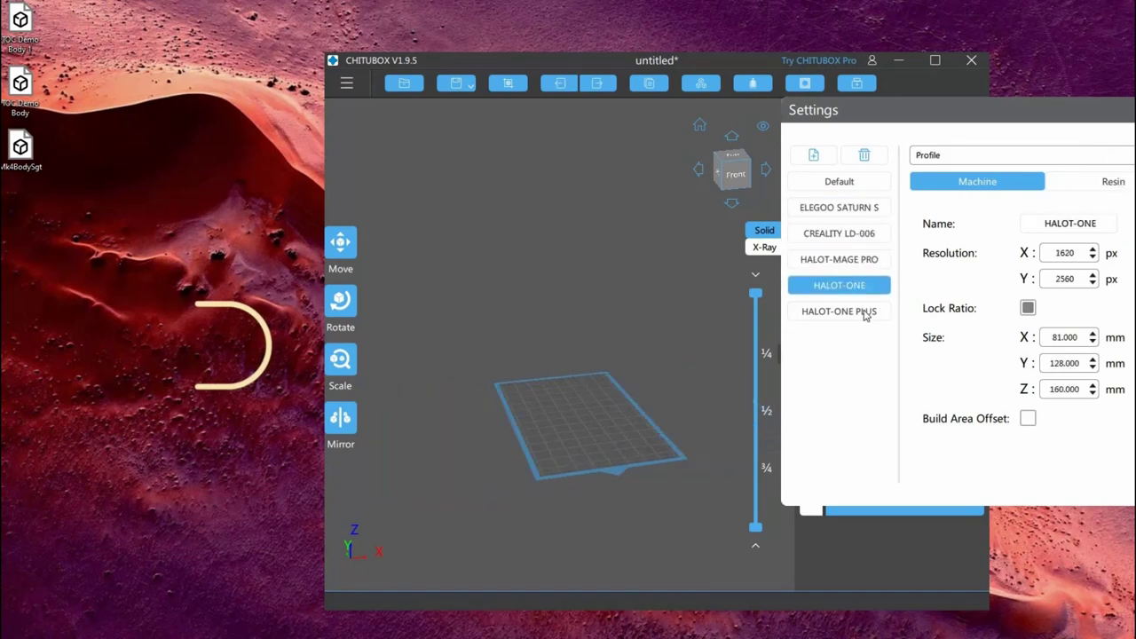
key("Down")
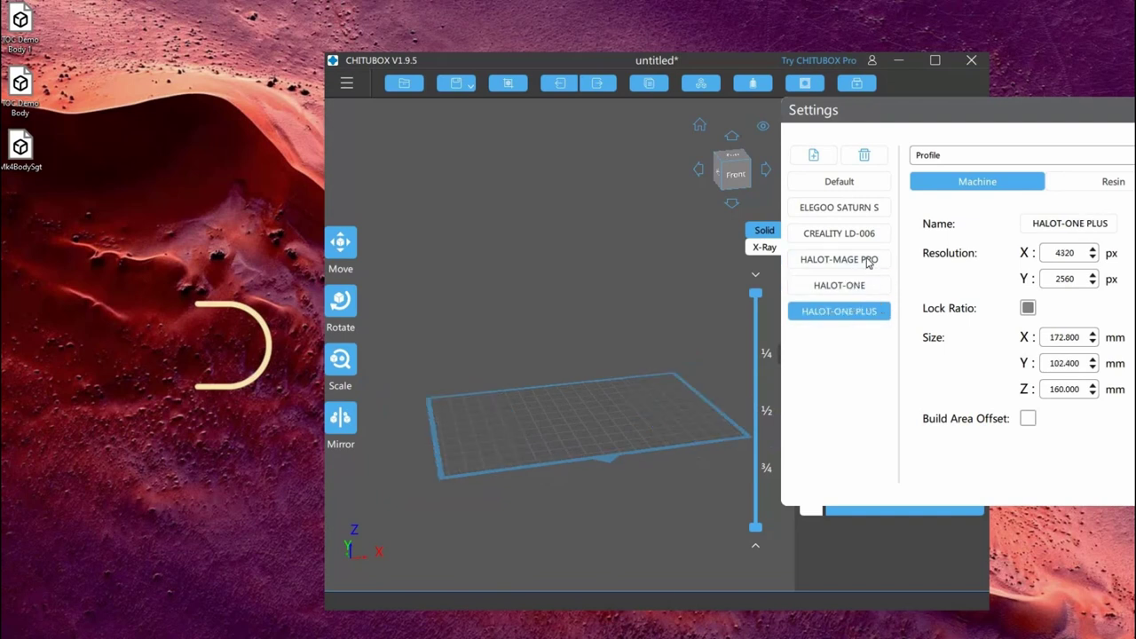
left_click(877, 261)
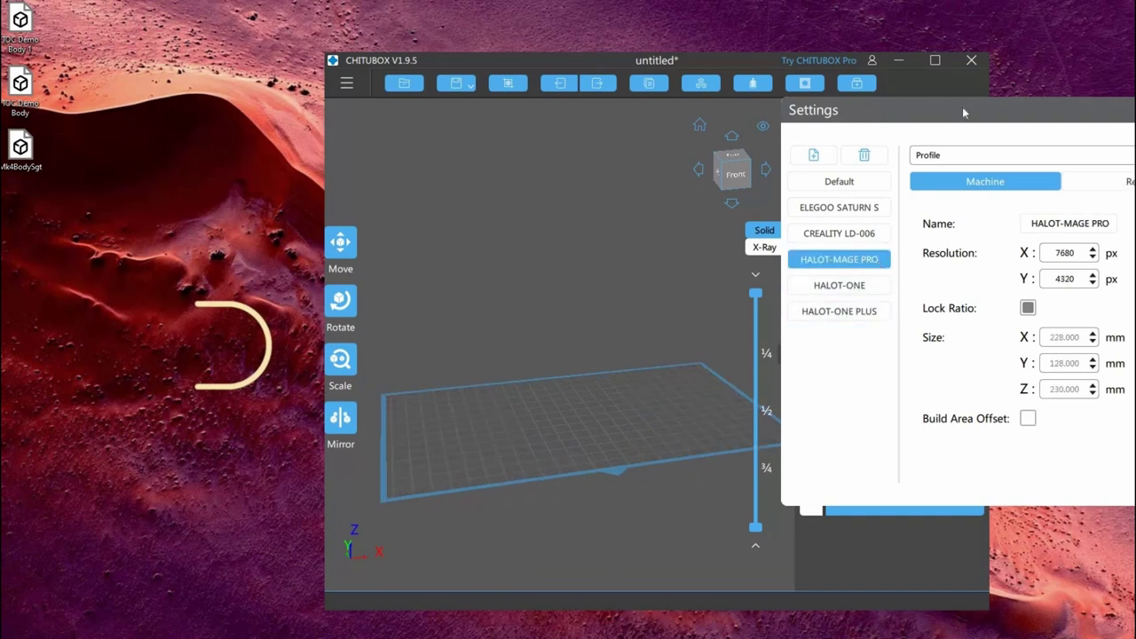
Bring the settings window back into view, select the ELEGOO SATURN S printer and show its resin settings
left_click_drag(983, 115, 857, 120)
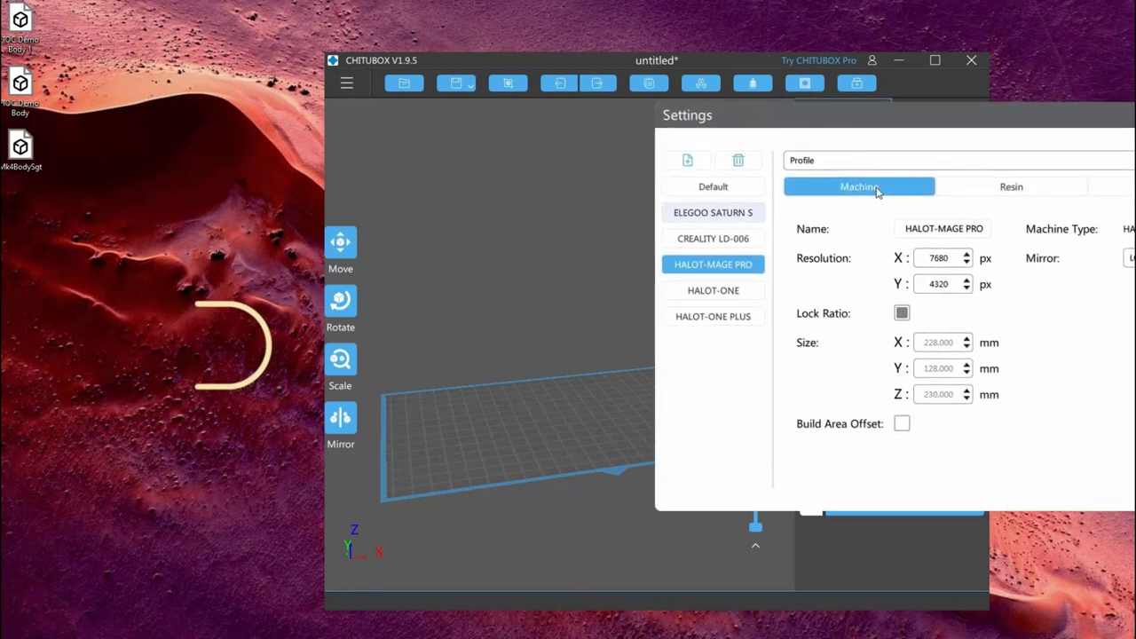
left_click_drag(966, 117, 718, 88)
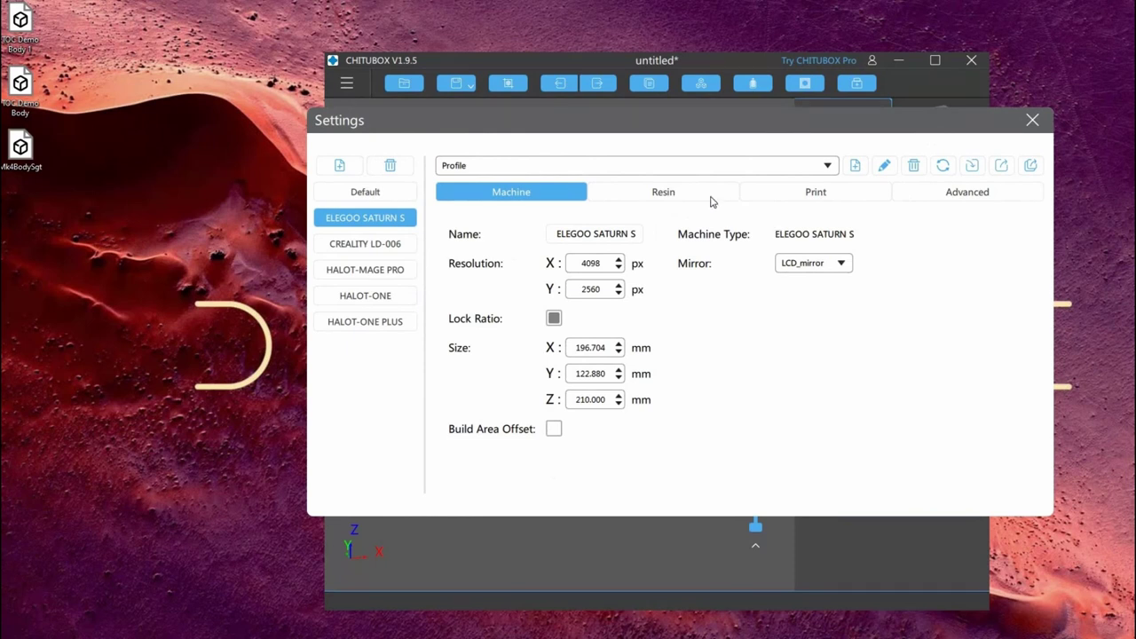
left_click(661, 191)
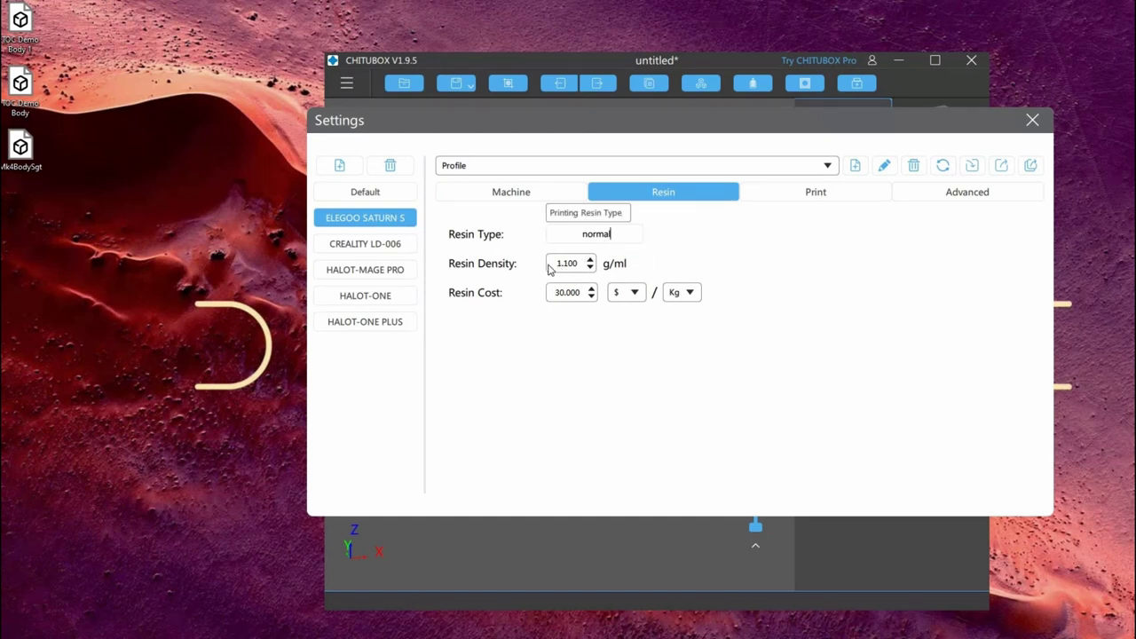
Review the resin density, the currency choices for resin cost and the available profile list
key("Tab")
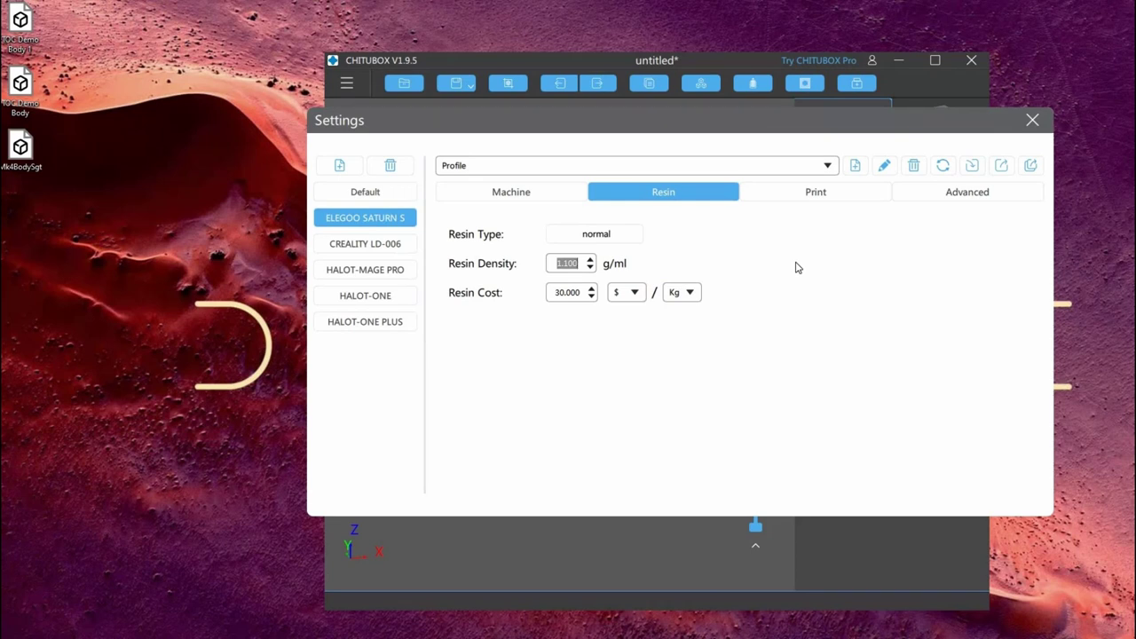
left_click(630, 292)
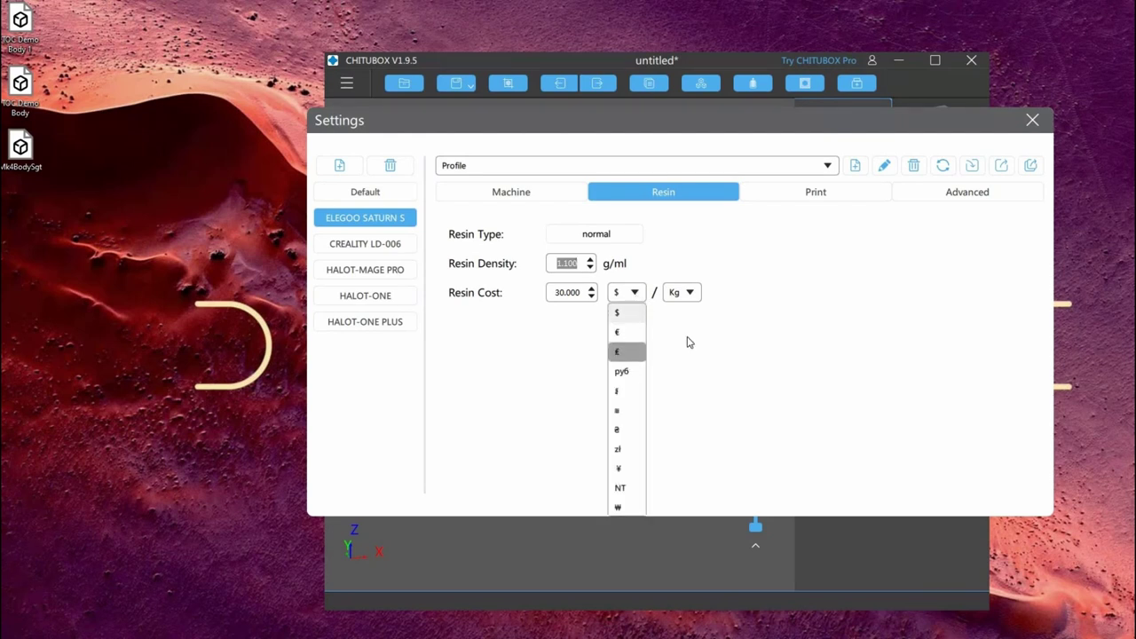
left_click(641, 289)
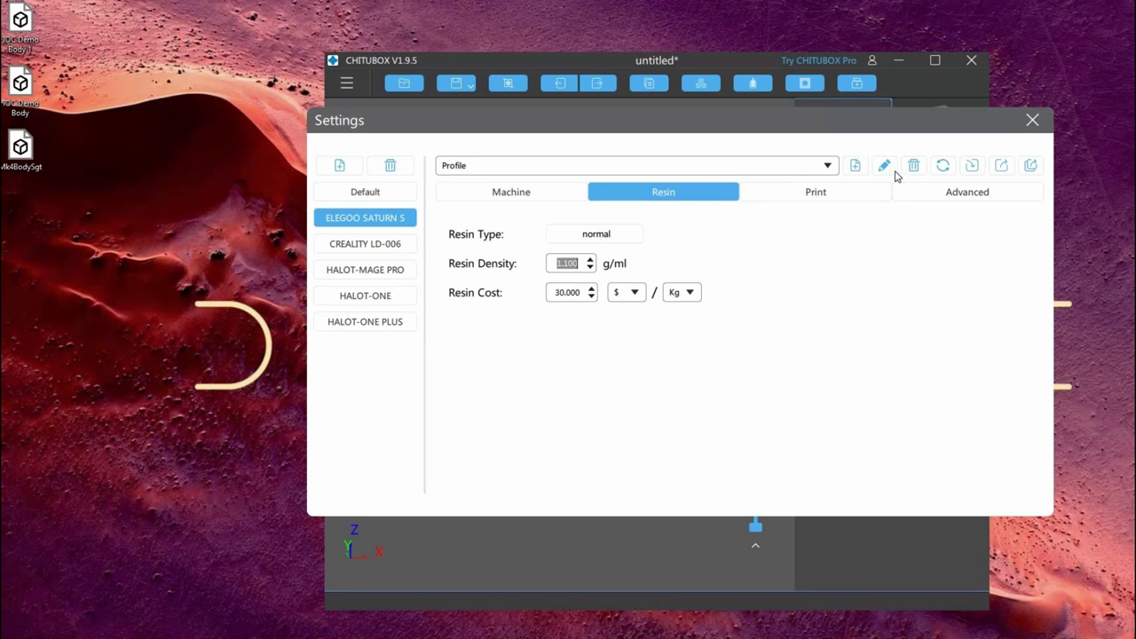
left_click(827, 167)
left_click(825, 282)
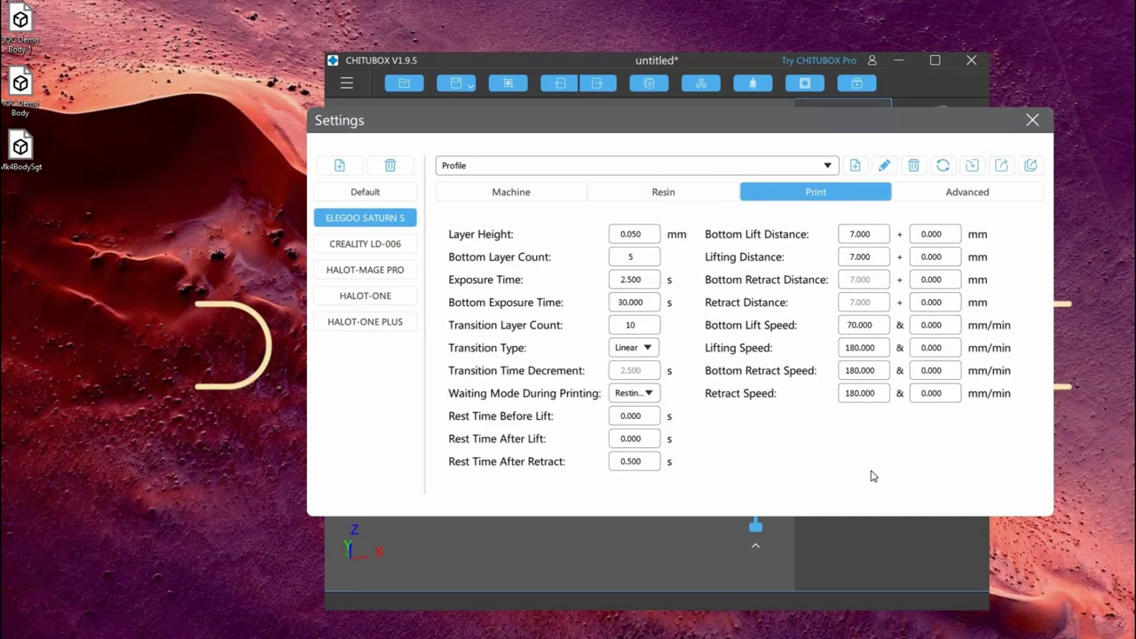
Set the layer height of the ELEGOO SATURN S print profile to 0.03 mm
left_click(637, 236)
left_click(771, 425)
type("3")
key("BackSpace")
type("1")
key("BackSpace")
type("3")
key("Tab")
key("shift+Tab")
key("Tab")
key("Tab")
Set the normal-layer exposure time to 1.8 s
left_click(633, 280)
key("BackSpace")
type("1")
key("Right")
key("Right")
key("BackSpace")
type("8")
Review the bottom exposure time, lifting speed and advanced anti-aliasing and compensation options, and close the settings
double_click(653, 307)
left_click(646, 236)
key("Tab")
key("Tab")
key("Tab")
key("Tab")
left_click(879, 345)
left_click(950, 195)
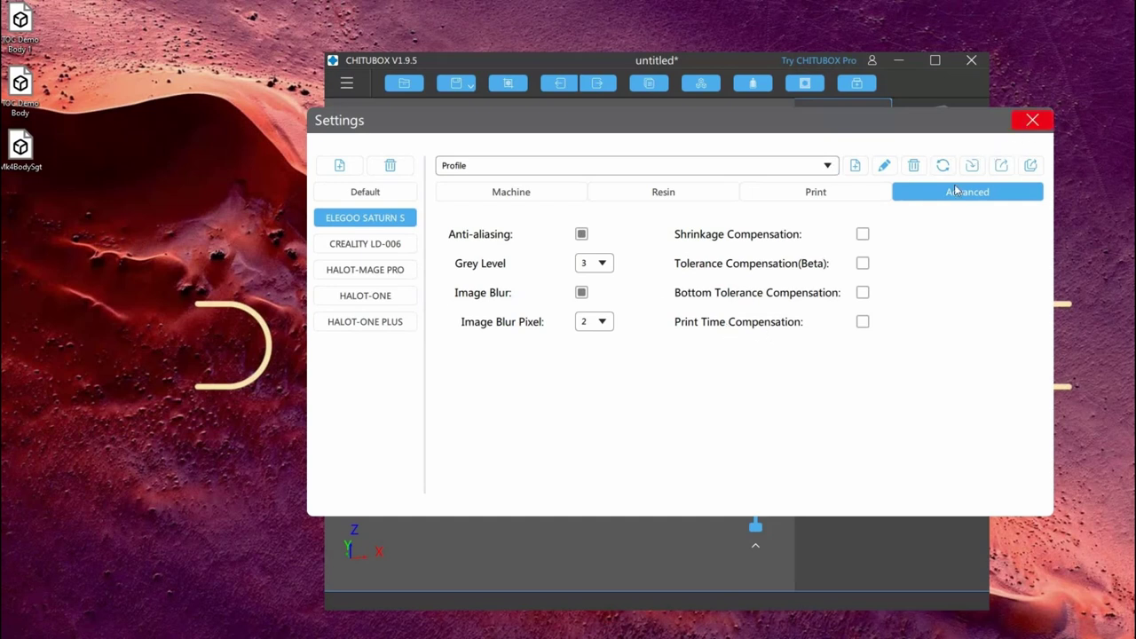
left_click(1031, 122)
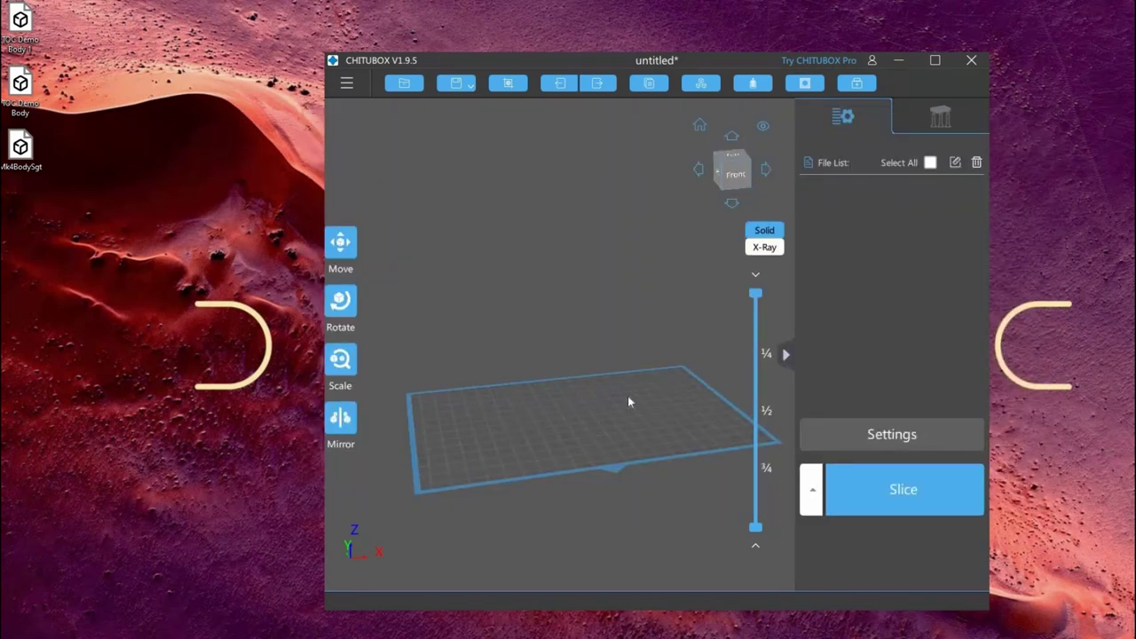
Import the TOC Demo Body 1 STL file from the desktop onto the build plate
right_click_drag(615, 406, 681, 207)
middle_click_drag(682, 208, 826, 241)
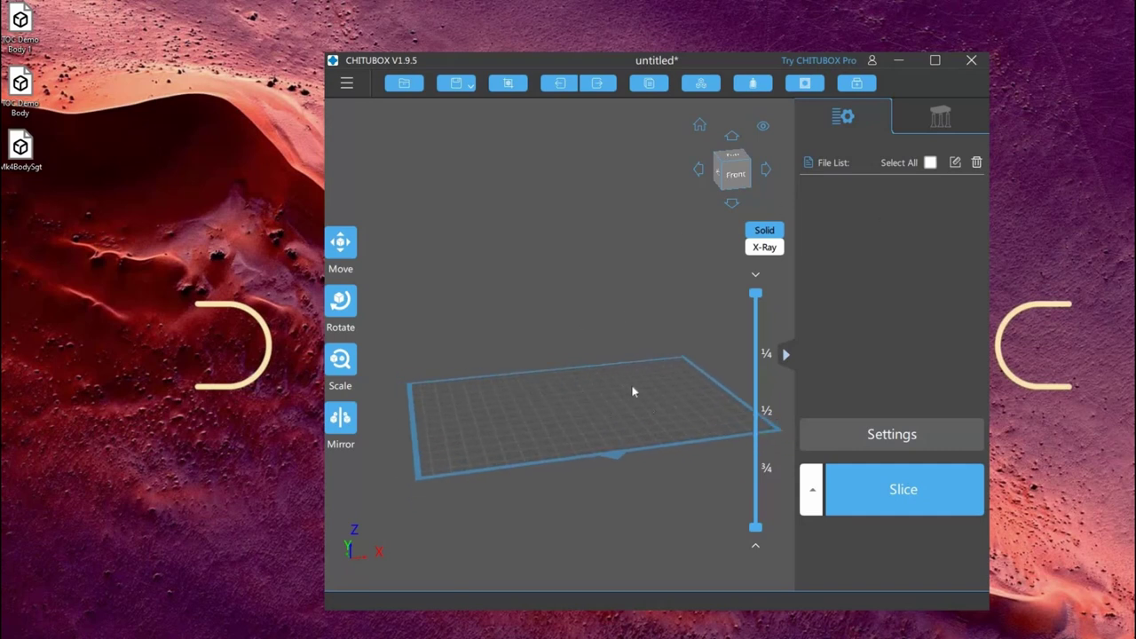
left_click_drag(563, 322, 373, 189)
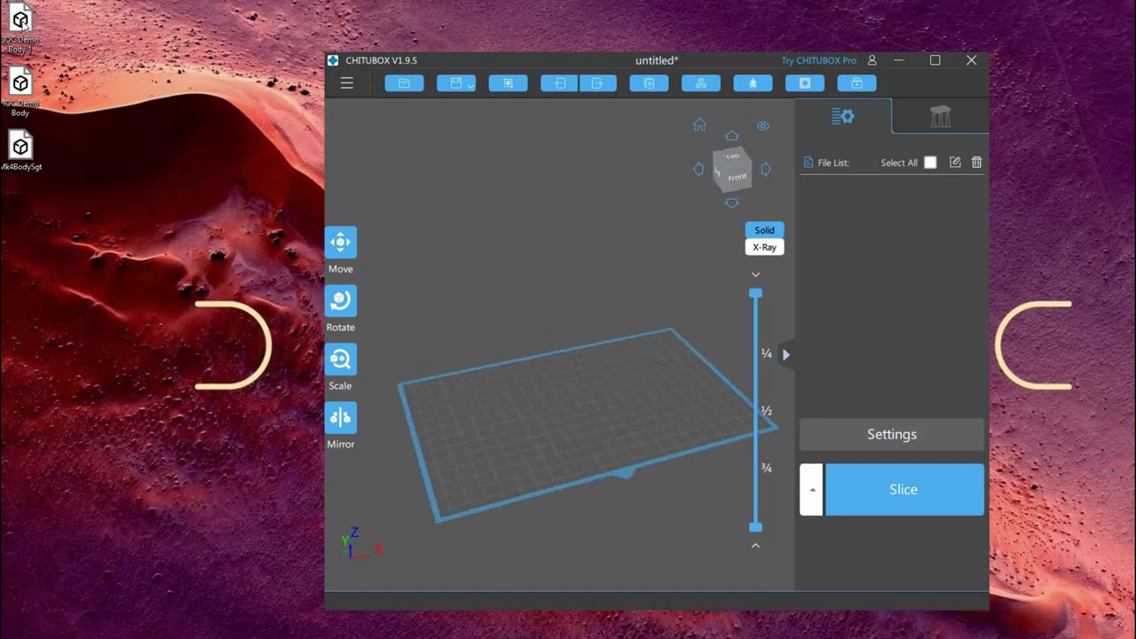
left_click_drag(20, 20, 591, 395)
Enlarge the slicer window so that it nearly fills the screen
right_click_drag(643, 380, 686, 581)
left_click_drag(686, 584, 654, 355)
left_click_drag(625, 206, 616, 447)
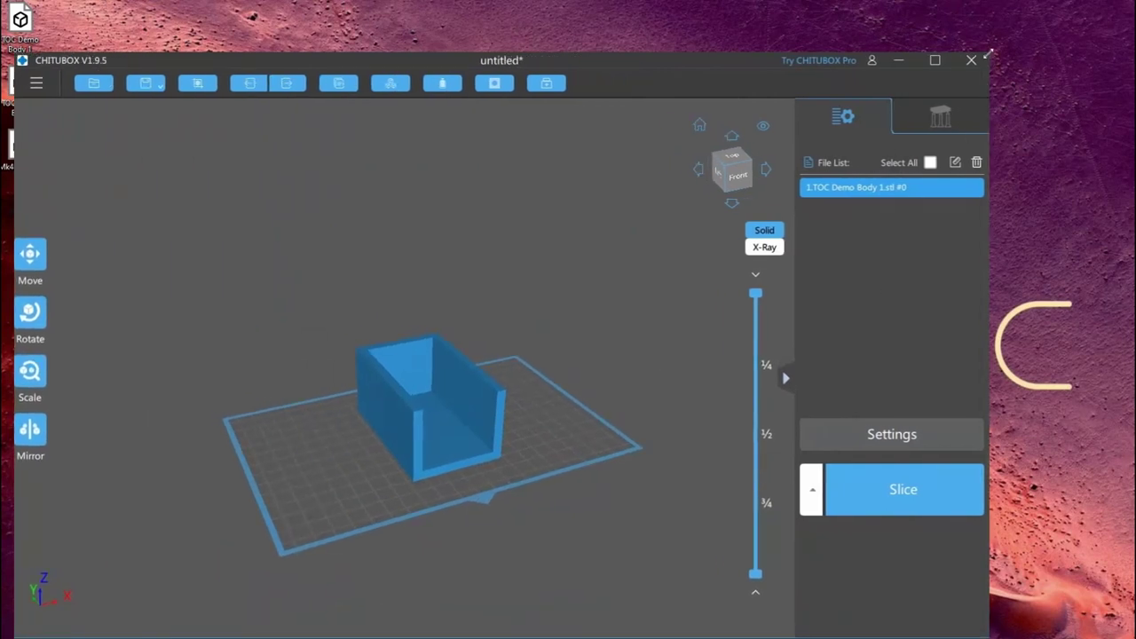
left_click_drag(988, 54, 1121, 15)
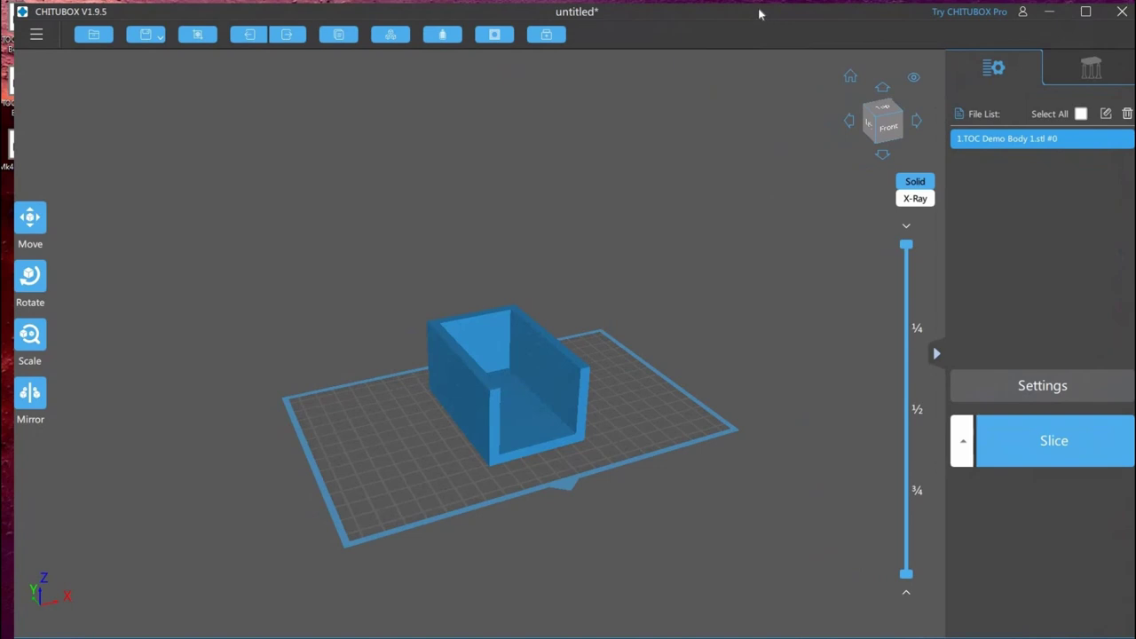
Examine the open box model on the build plate from above and from its underside
left_click(538, 441)
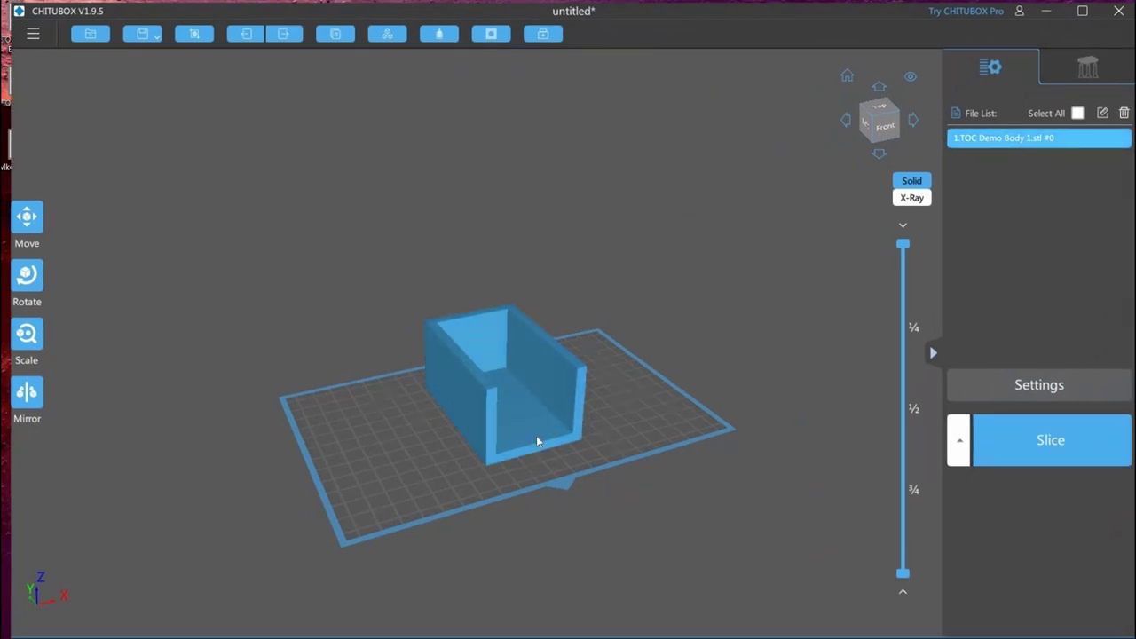
right_click_drag(536, 436, 566, 383)
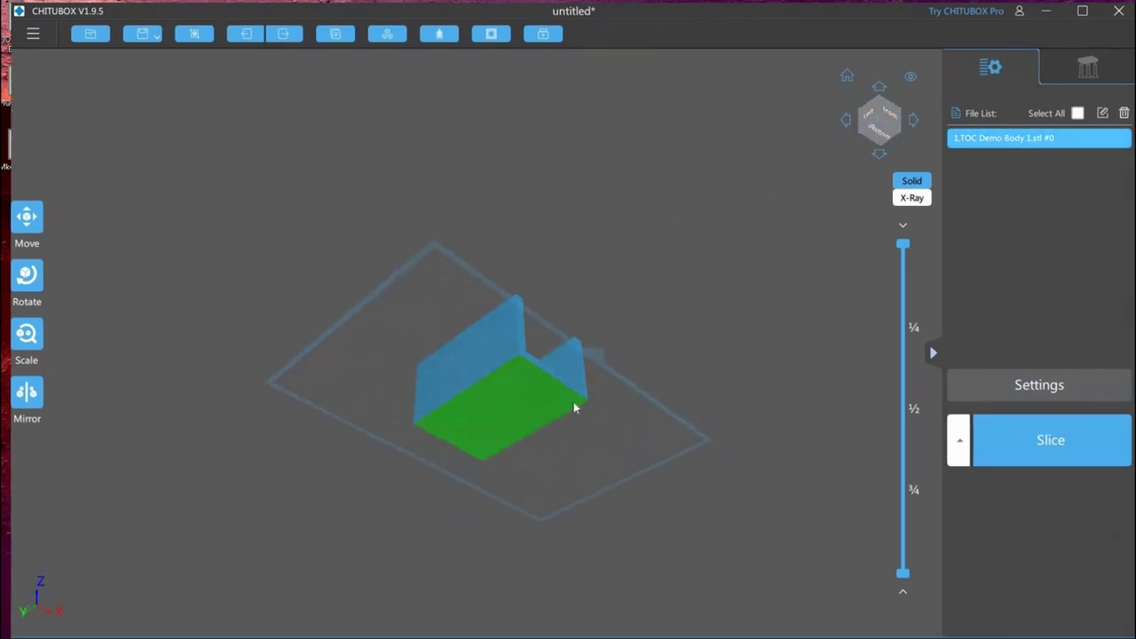
mouse_move(631, 444)
right_mouse_down()
mouse_move(637, 421)
mouse_move(646, 433)
right_mouse_up()
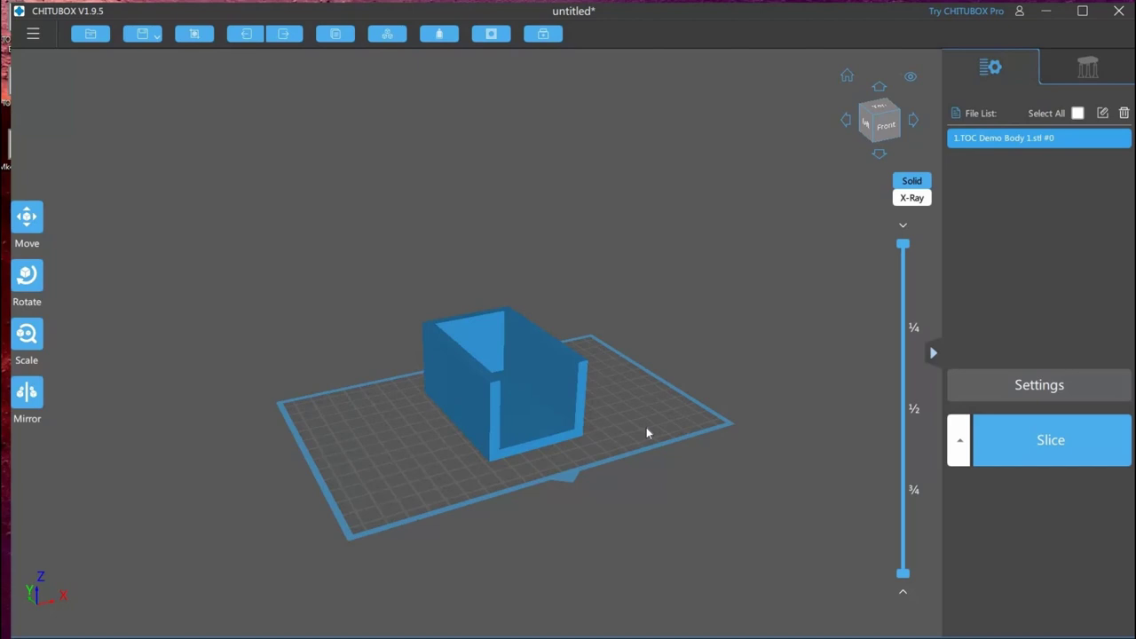
Open the support settings, compare the Heavy support preset with the others, and choose the Light preset
left_click(1090, 71)
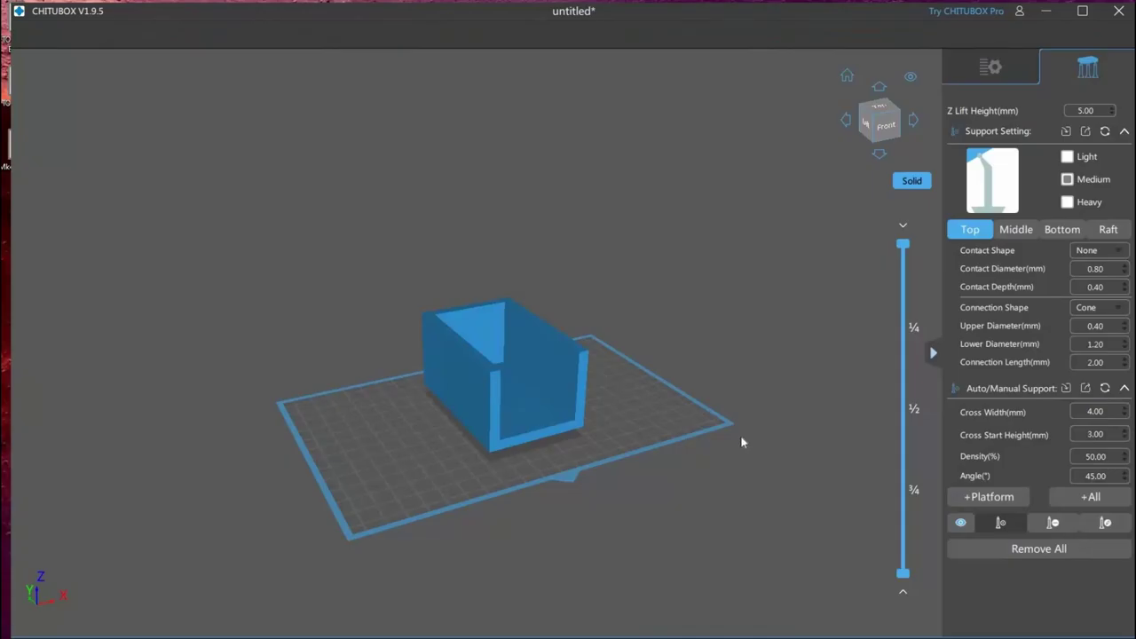
right_click_drag(683, 420, 1105, 367)
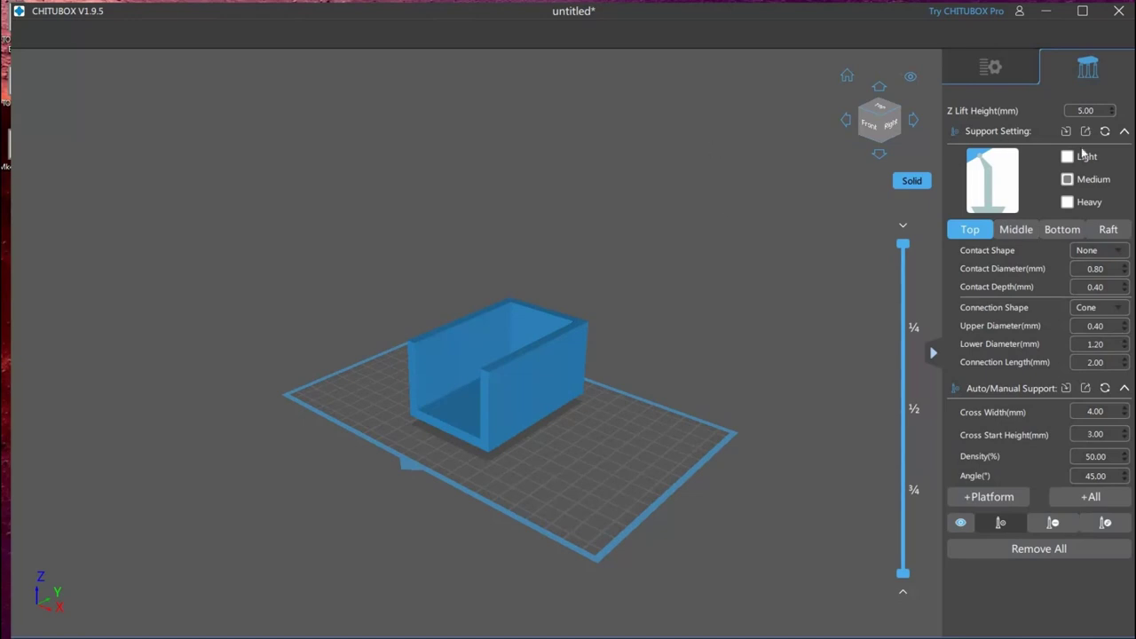
left_click(1067, 202)
left_click(1067, 157)
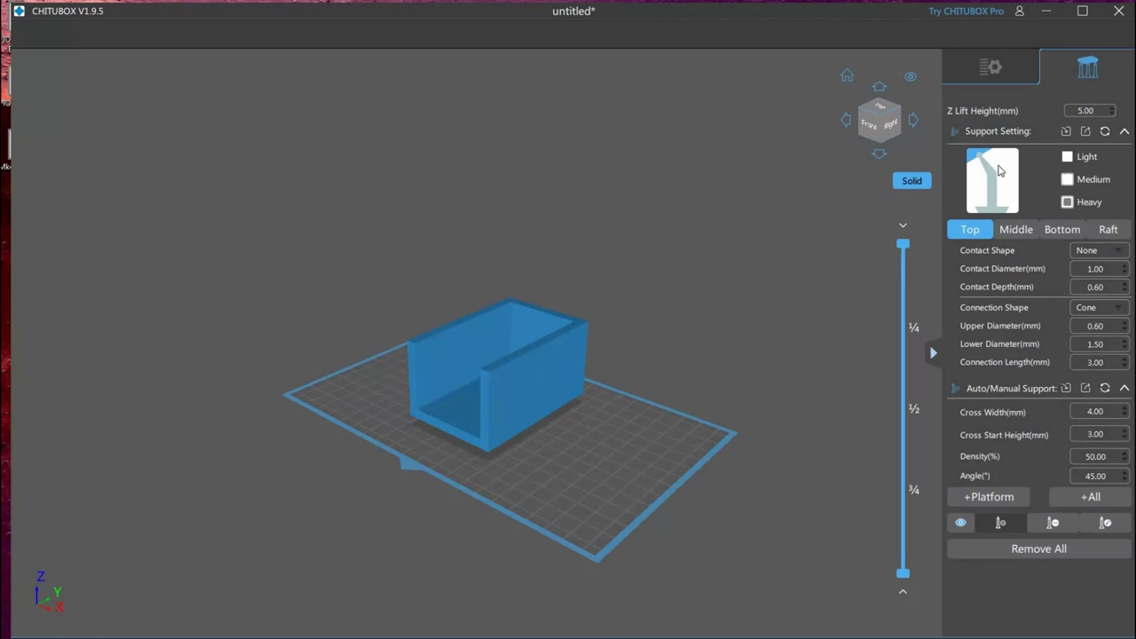
left_click(1068, 181)
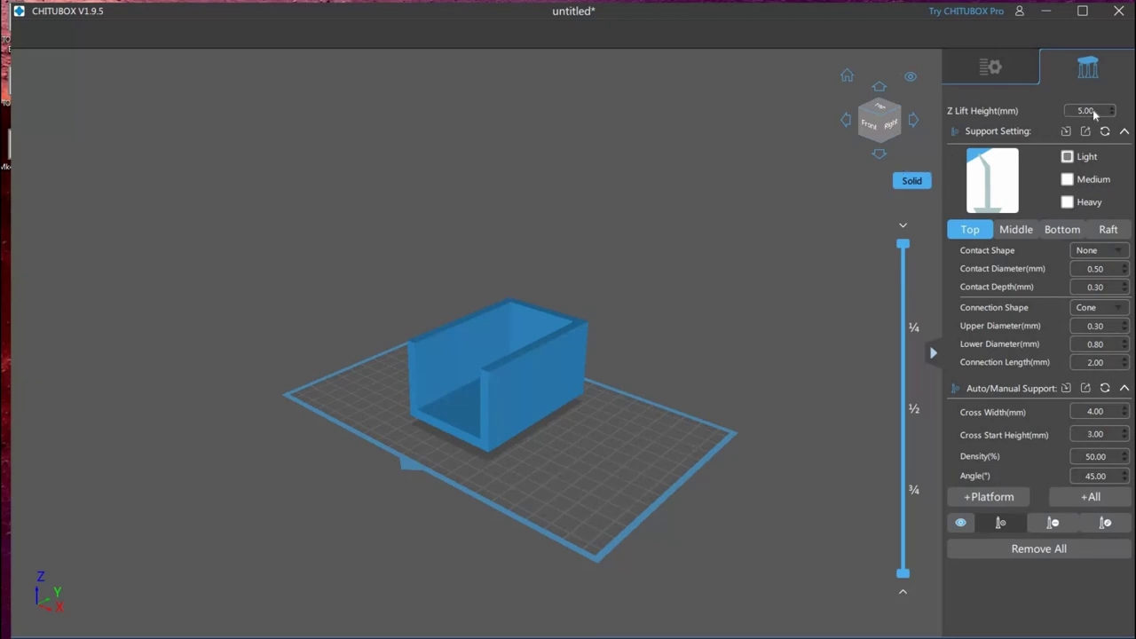
Review the explanations of Z lift height, contact depth, connection shape, upper and lower diameters, and support density
mouse_move(1101, 118)
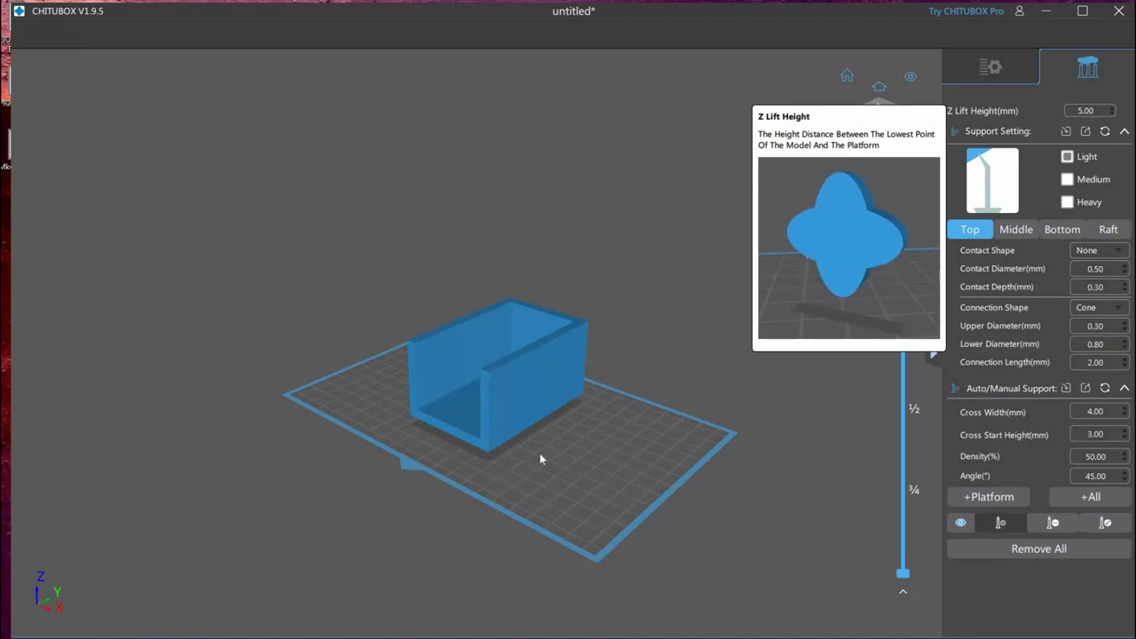
middle_click_drag(530, 478, 580, 432)
right_click_drag(583, 436, 559, 411)
key("0")
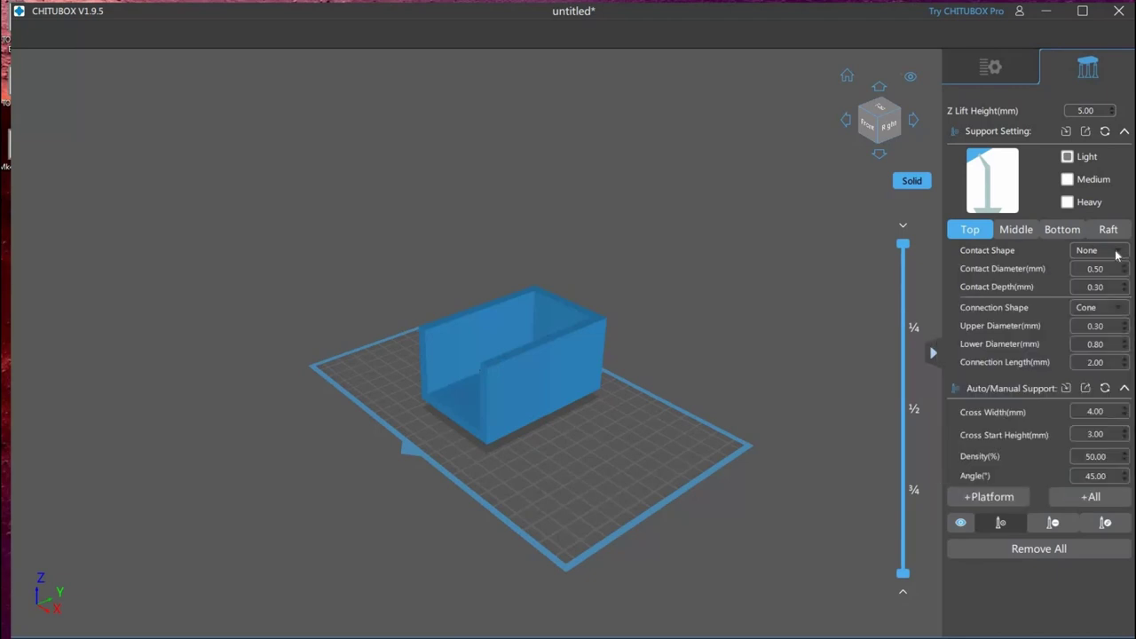
mouse_move(1116, 255)
mouse_move(1115, 291)
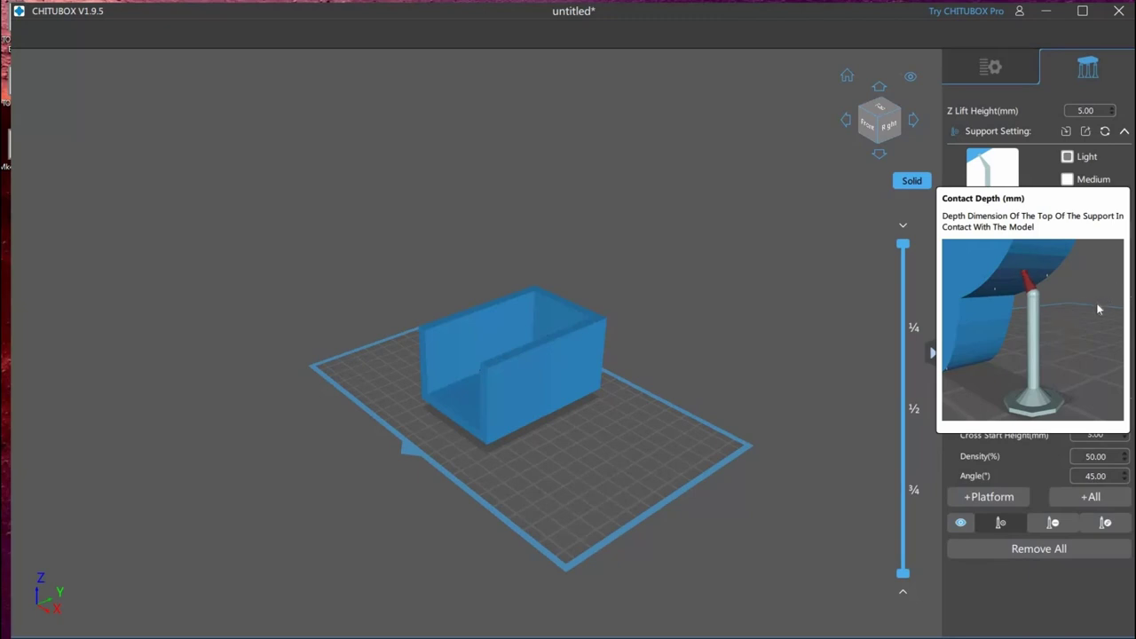
mouse_move(1108, 310)
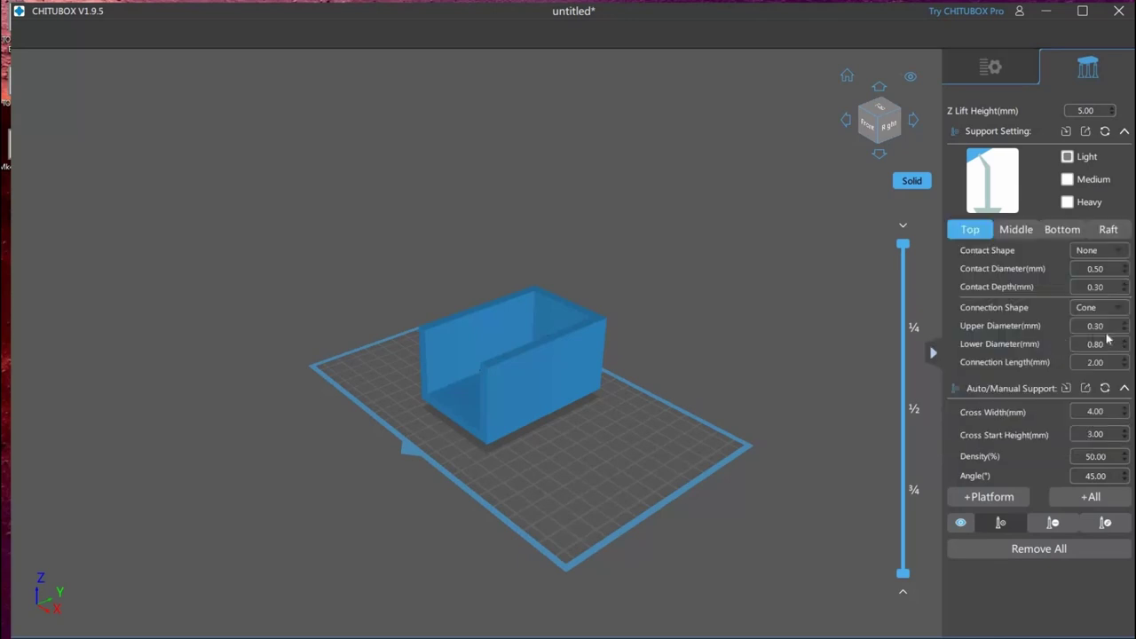
mouse_move(1108, 330)
mouse_move(1116, 349)
mouse_move(1114, 462)
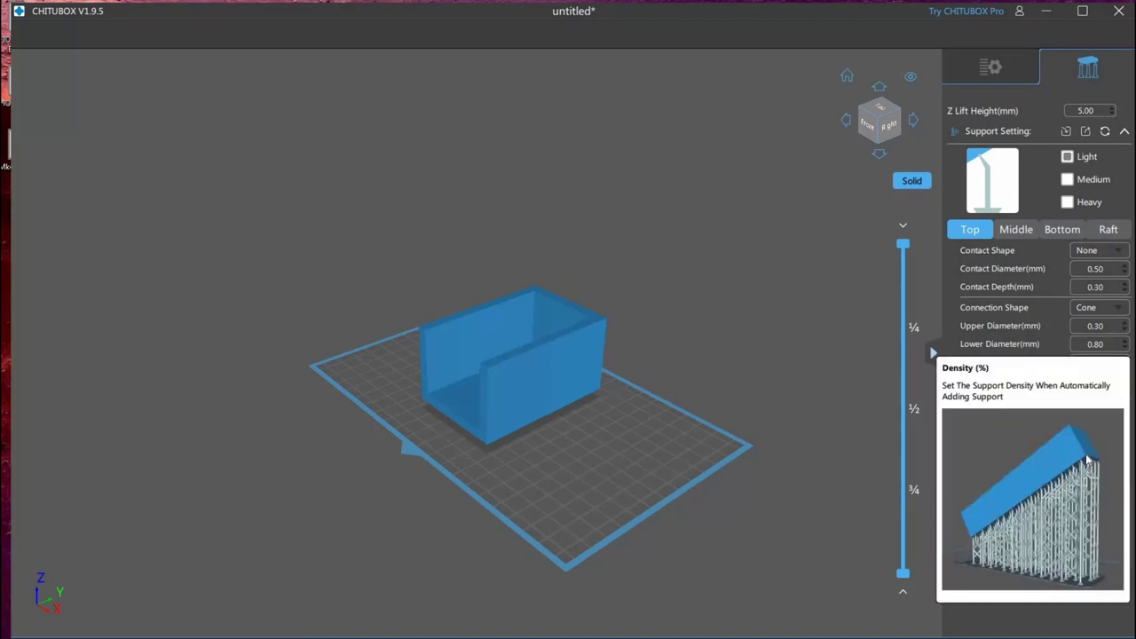
Set the automatic support density to 80% and the support contact diameter to 0.40 mm
double_click(1096, 458)
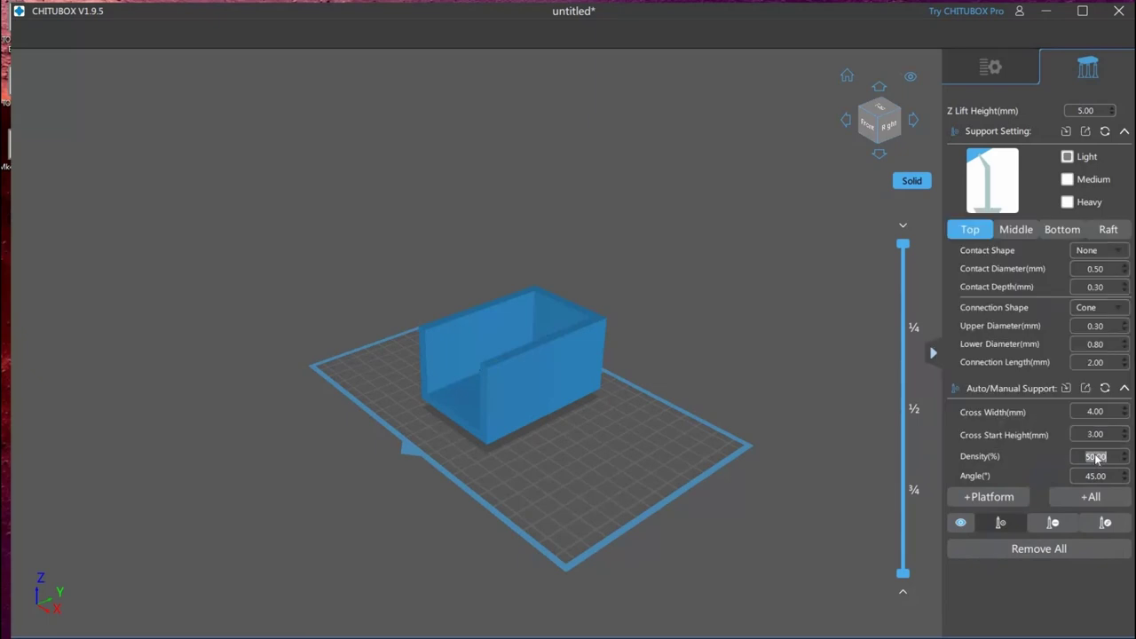
type("80.00")
left_click(1100, 269)
key("BackSpace")
type("4")
Generate automatic supports beneath the box at 80% density and inspect their contact points from the underside
left_click_drag(668, 448, 543, 382)
scroll(551, 409, "down", 1)
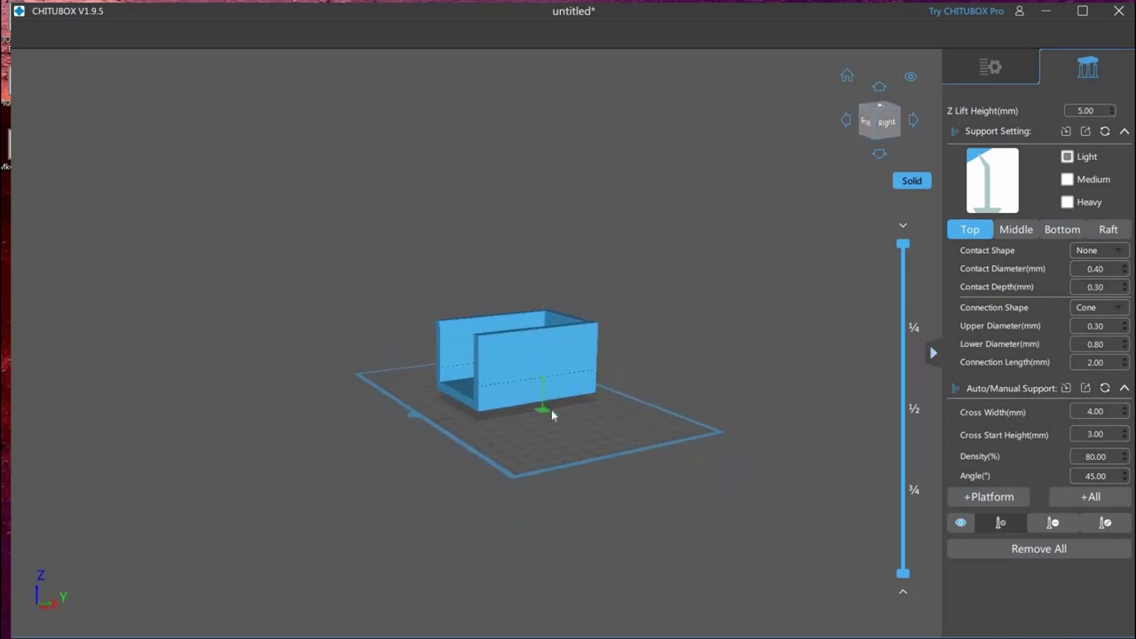
scroll(551, 410, "up", 5)
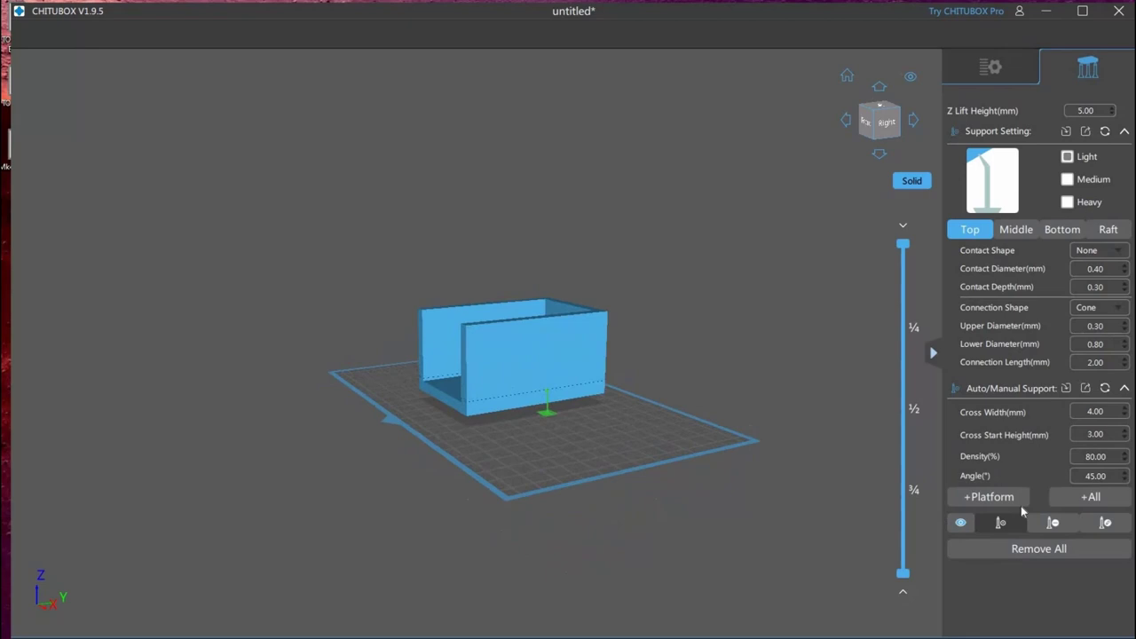
left_click(542, 397)
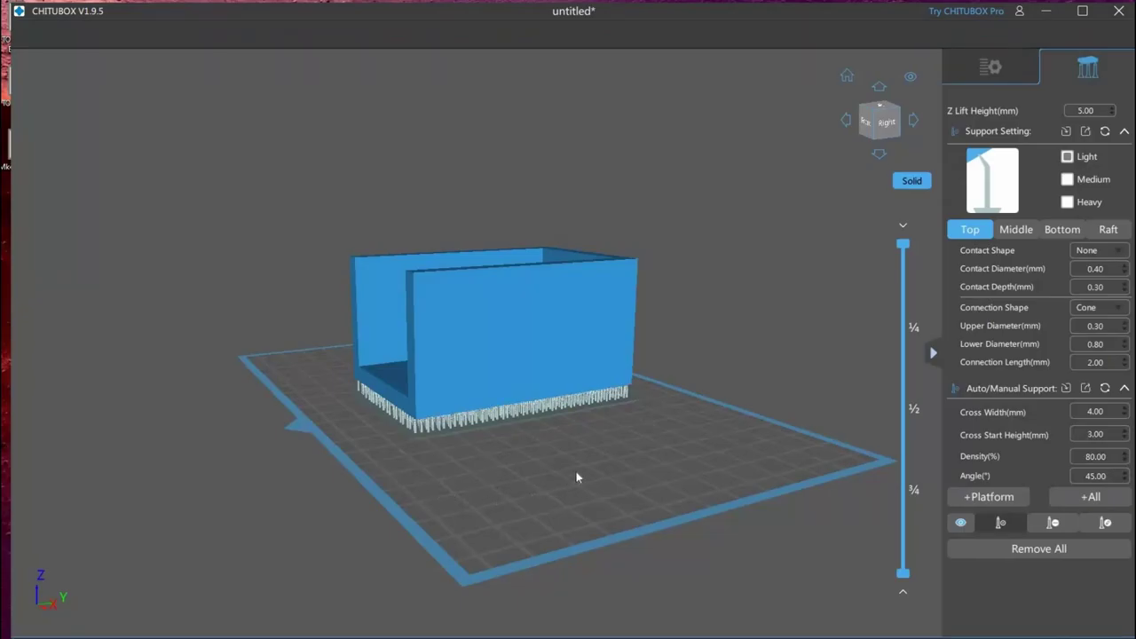
left_click_drag(577, 474, 511, 388)
right_click_drag(510, 388, 450, 387)
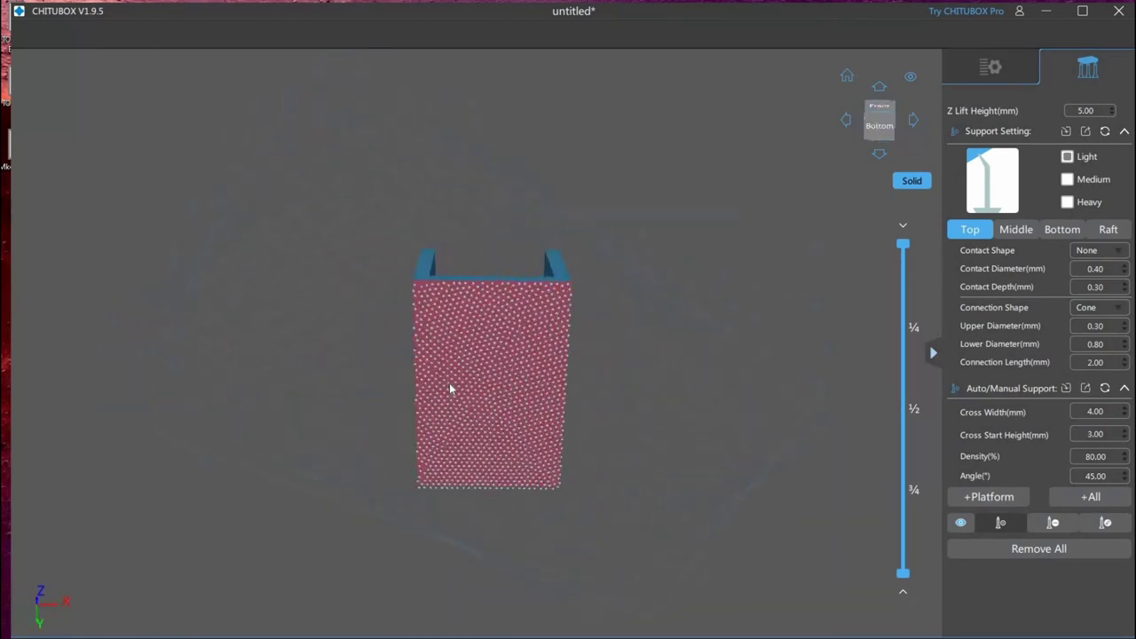
Regenerate all supports at 30% density, replacing the existing ones, and inspect their spacing on the box's underside
left_click(1084, 459)
key("BackSpace")
type("3")
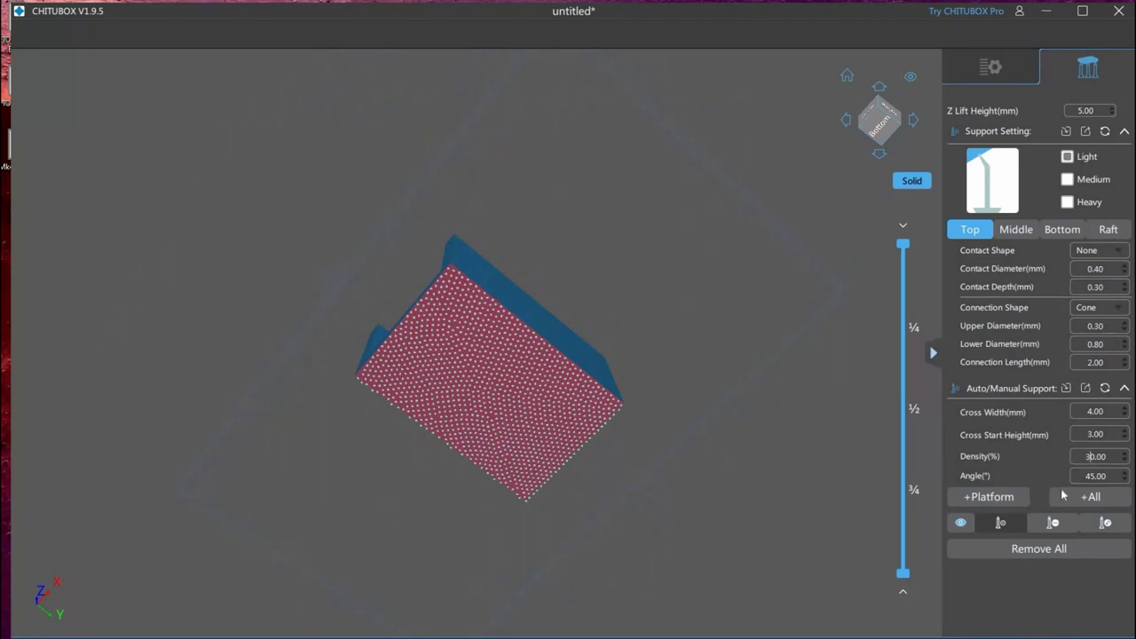
left_click(1066, 496)
left_click(547, 373)
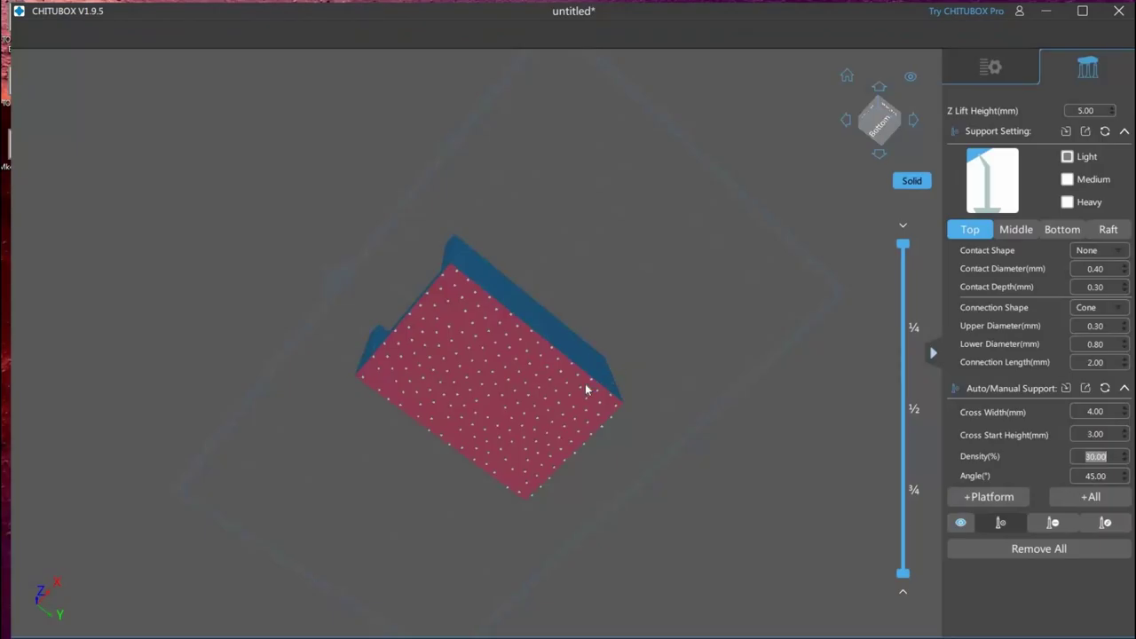
left_click_drag(585, 388, 606, 456)
left_click_drag(637, 413, 577, 319)
right_click_drag(576, 315, 561, 295)
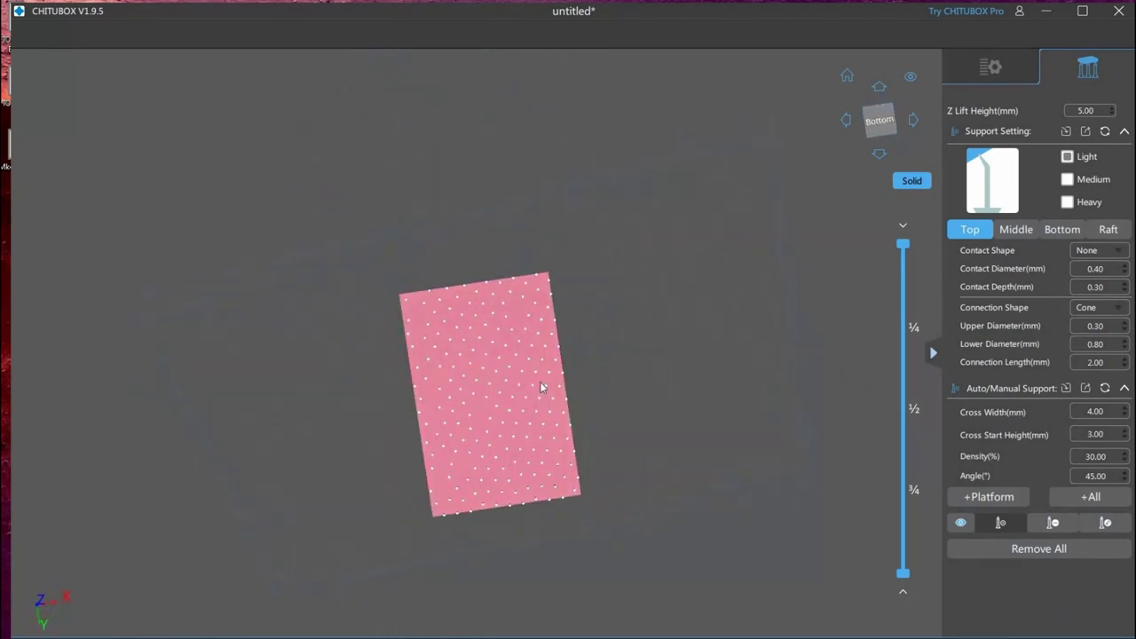
left_click_drag(515, 441, 639, 426)
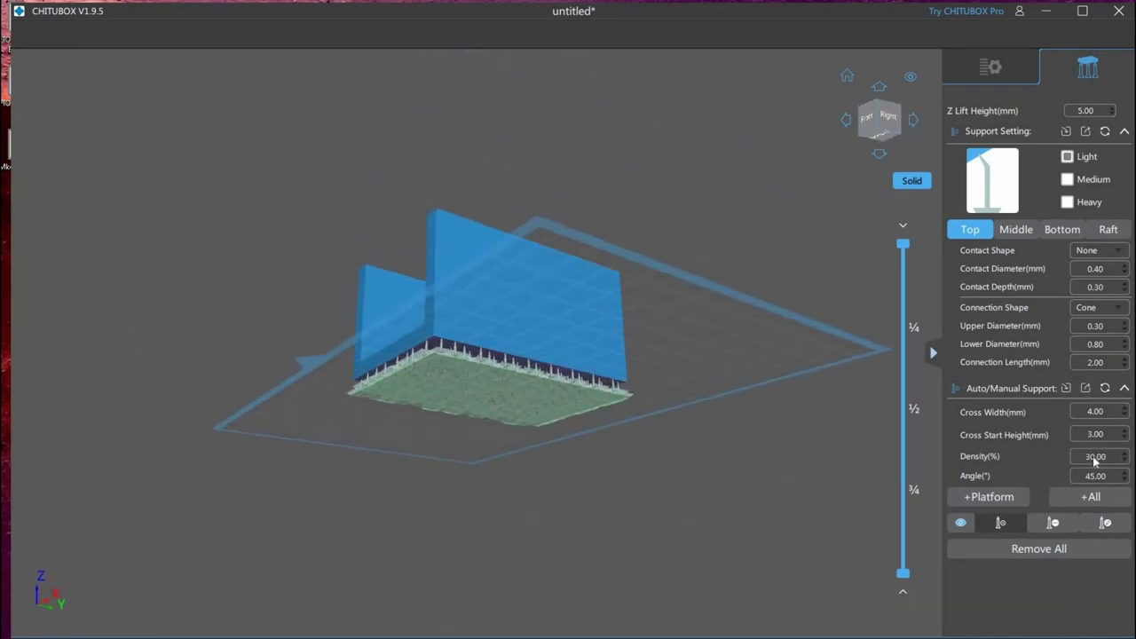
Set the support density back to 80% and regenerate all supports, confirming removal of the existing ones
double_click(1093, 458)
left_click_drag(1095, 460, 1085, 458)
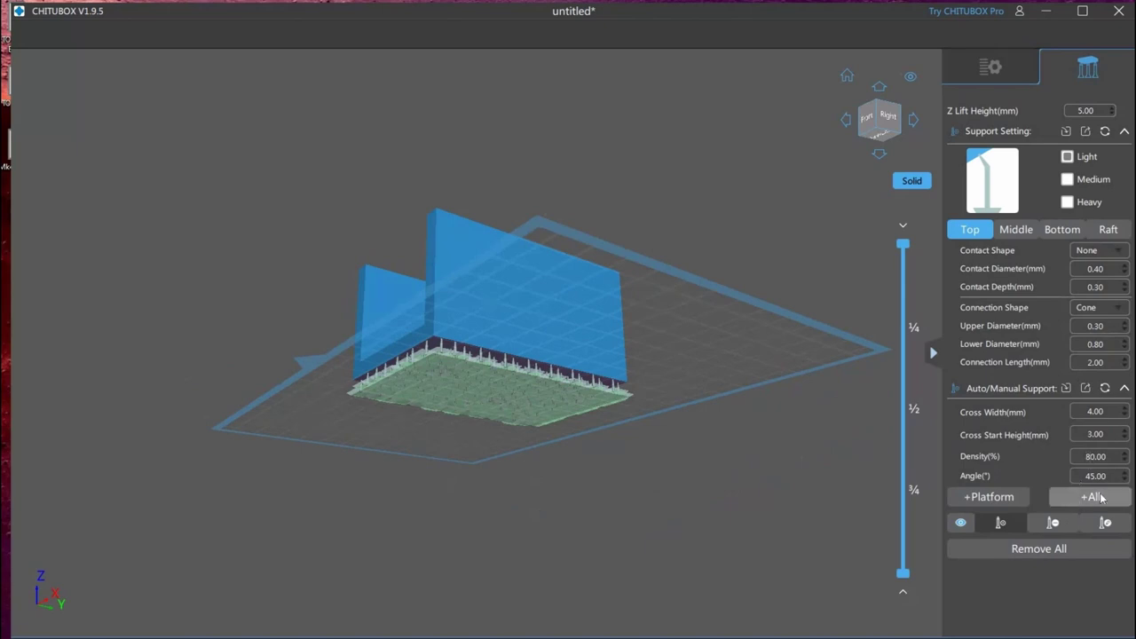
left_click(1101, 498)
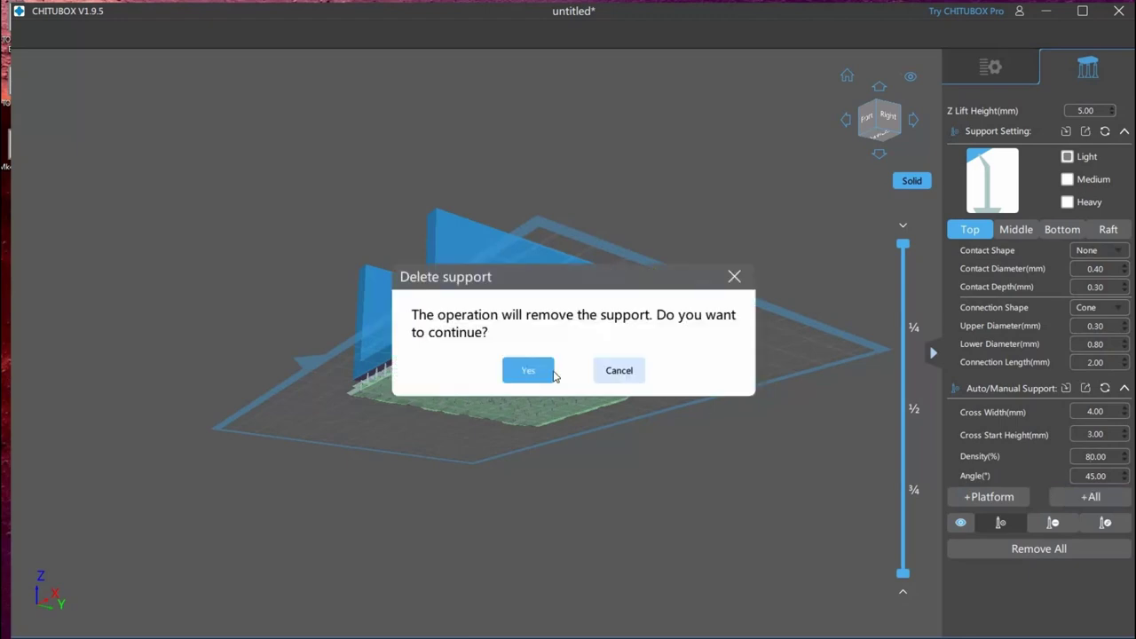
key("Return")
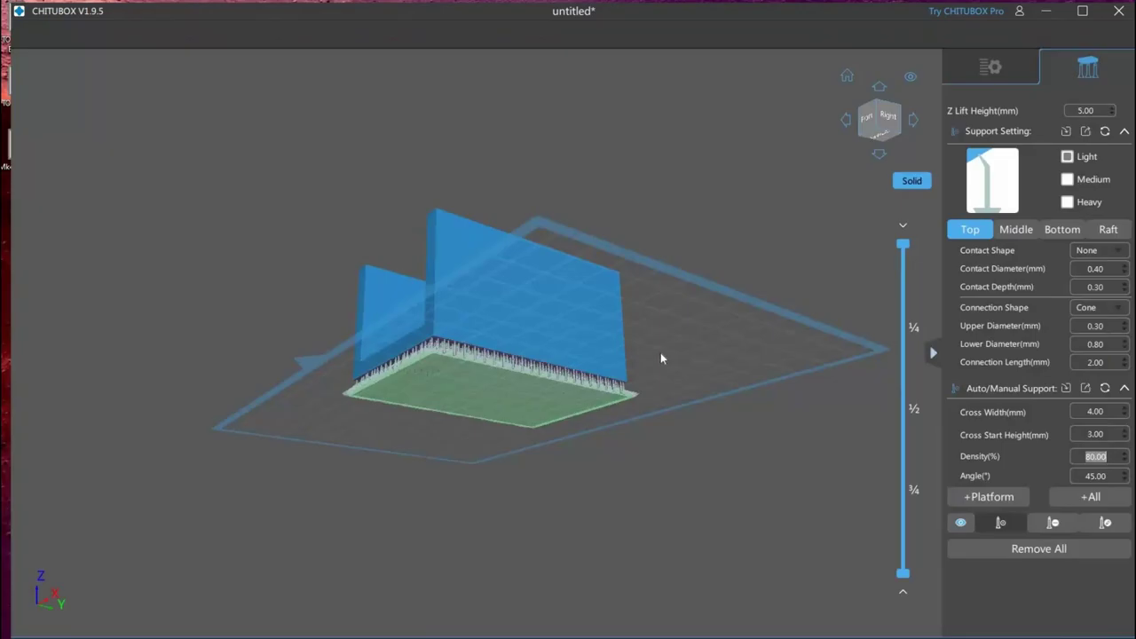
Lower the layer preview through the box into the supports, and raise it to the box's first layers at layer 169
left_click_drag(690, 282, 812, 441)
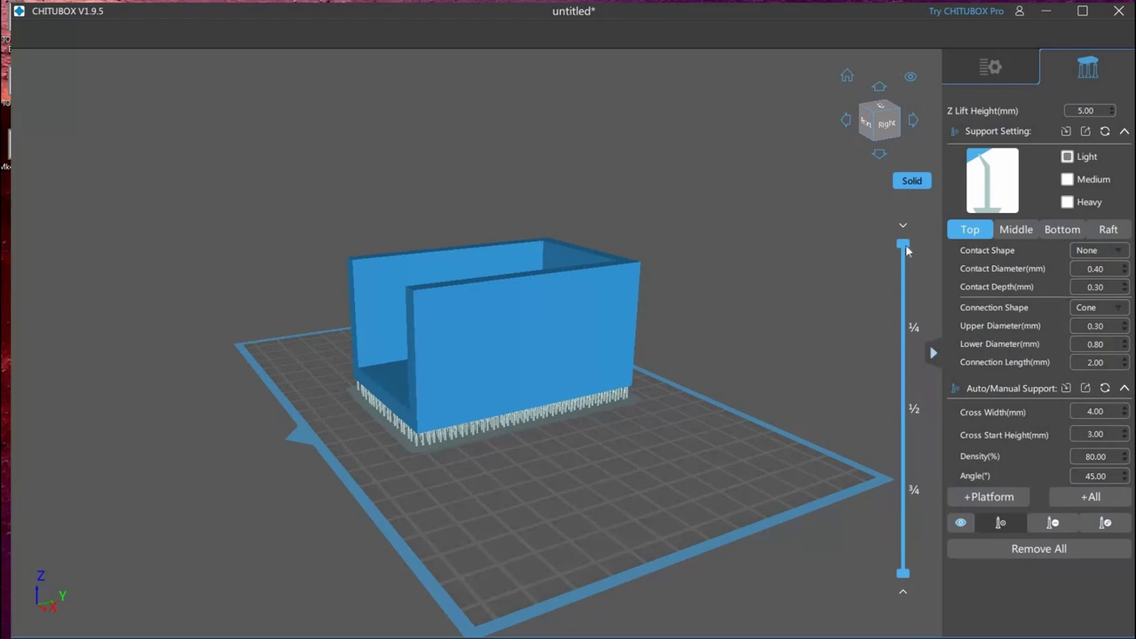
left_click_drag(917, 360, 903, 249)
scroll(919, 400, "down", 10)
scroll(926, 453, "down", 10)
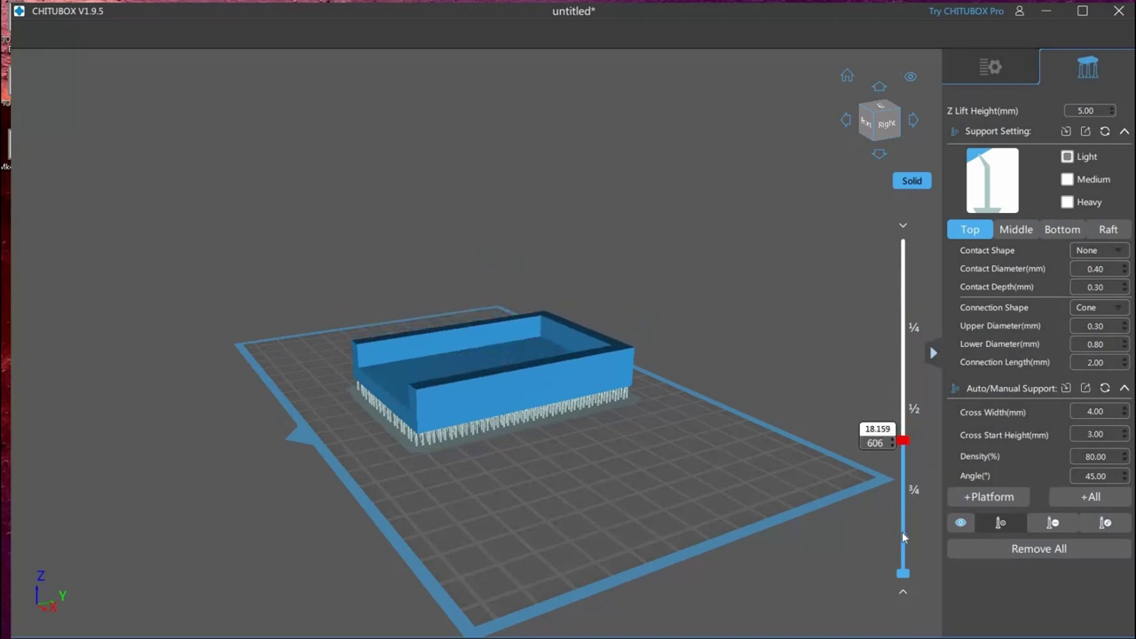
scroll(907, 557, "down", 5)
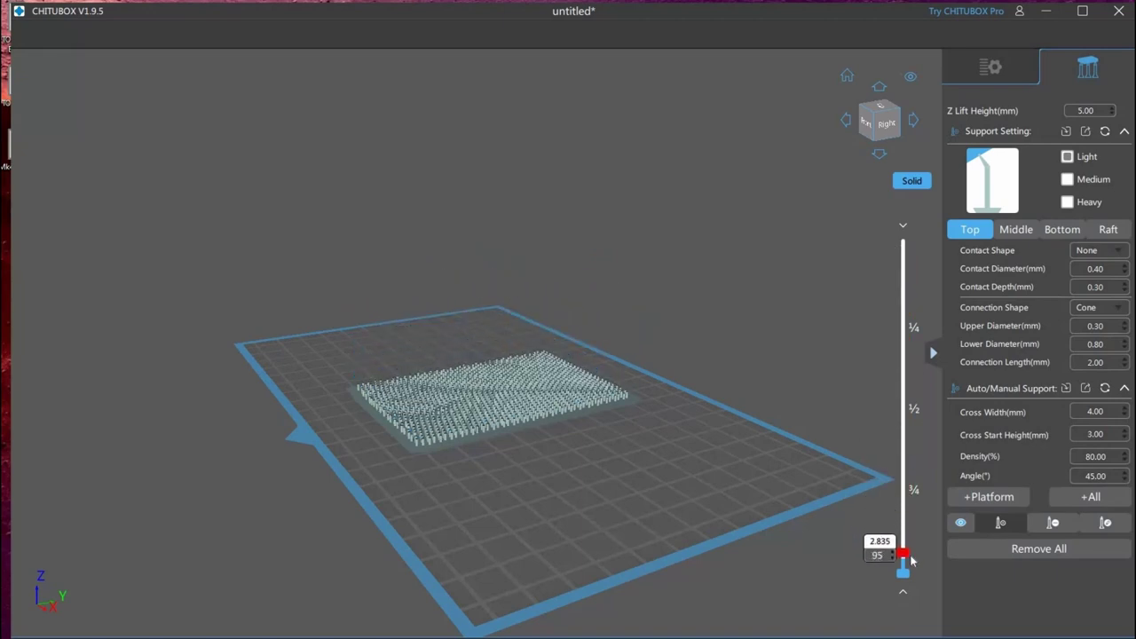
scroll(907, 550, "up", 5)
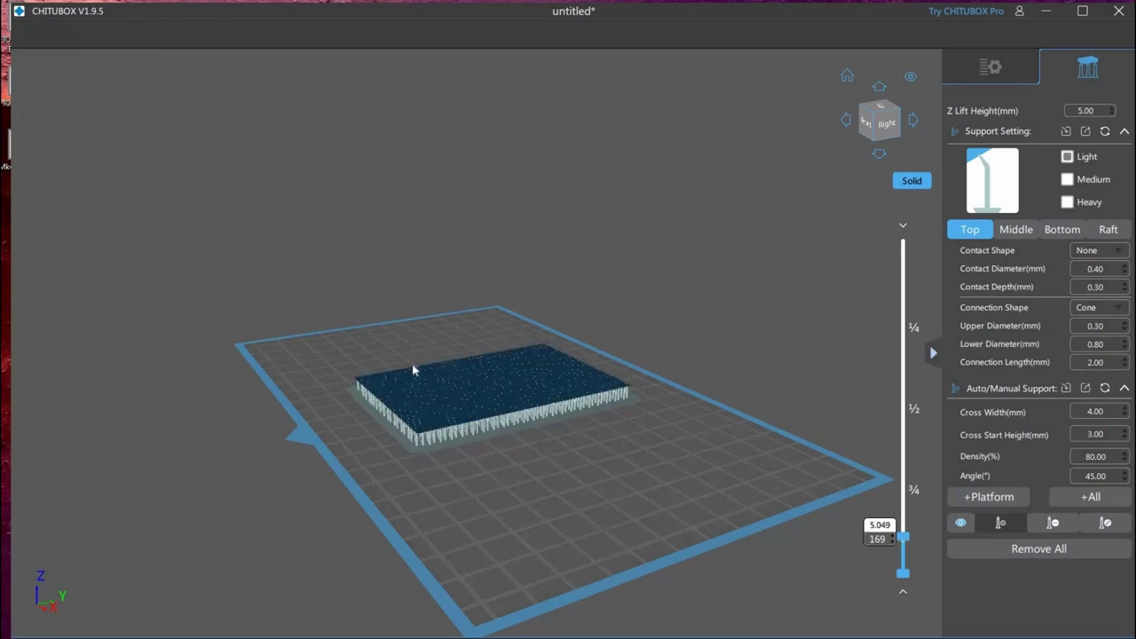
Examine the support contact points across the box's first layers close up, from above and at an angle
scroll(412, 364, "up", 5)
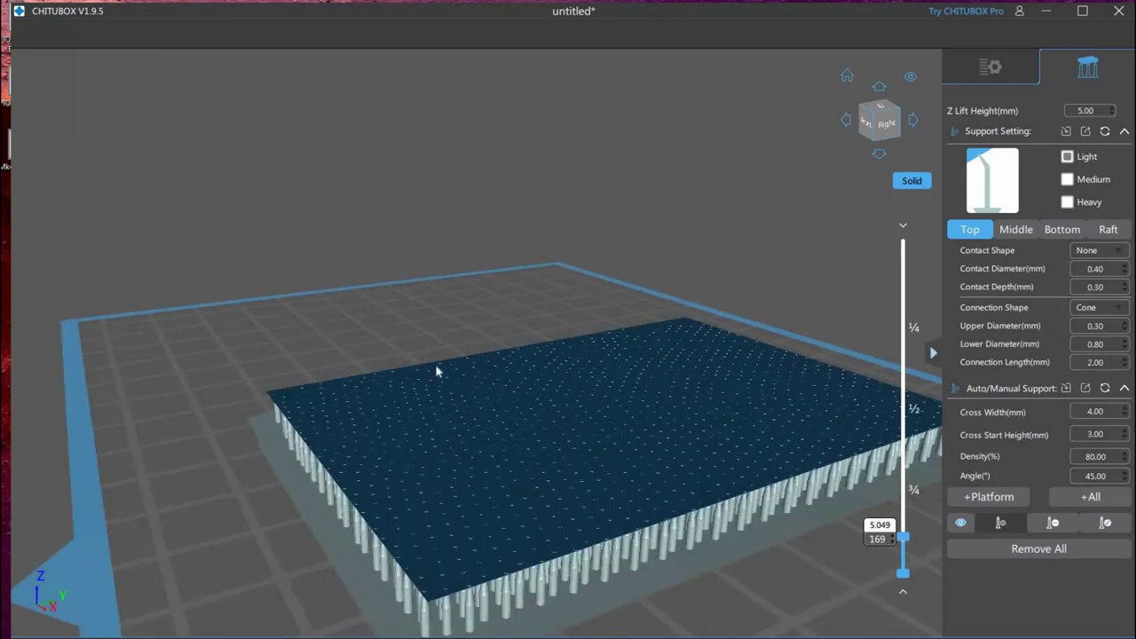
right_click_drag(424, 400, 522, 412)
scroll(787, 459, "down", 2)
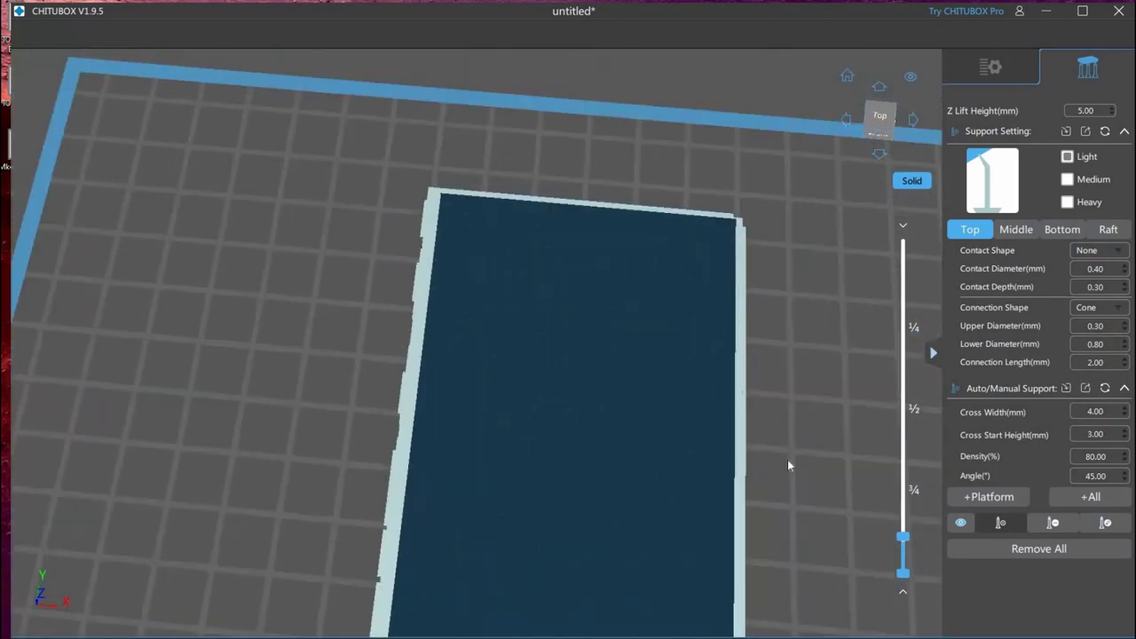
scroll(788, 460, "down", 3)
right_click_drag(789, 461, 765, 413)
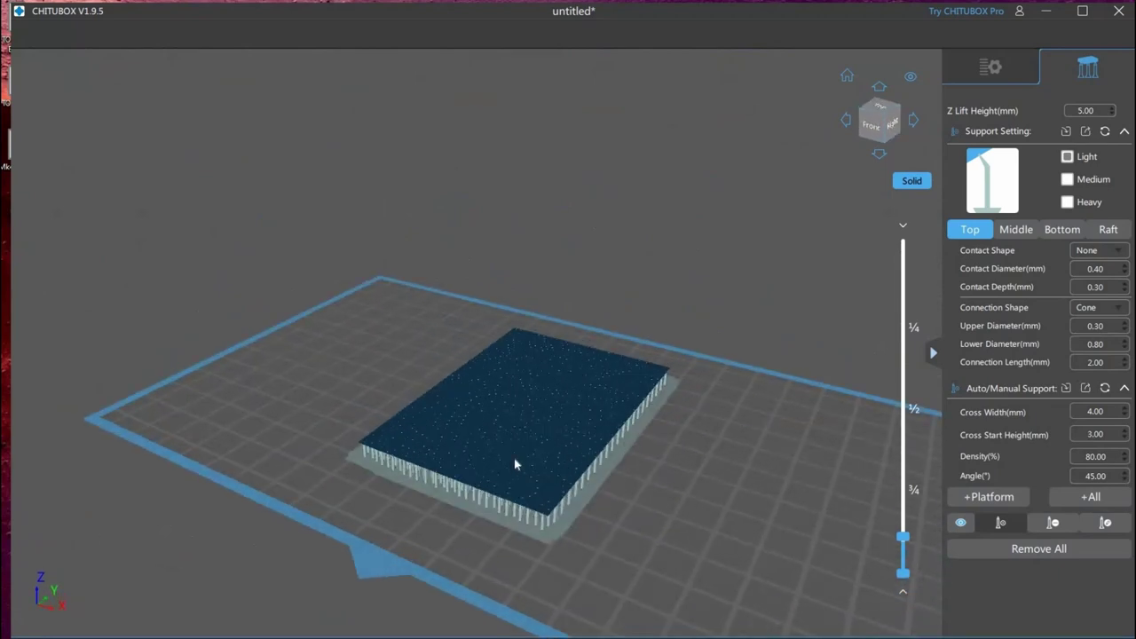
scroll(596, 486, "up", 5)
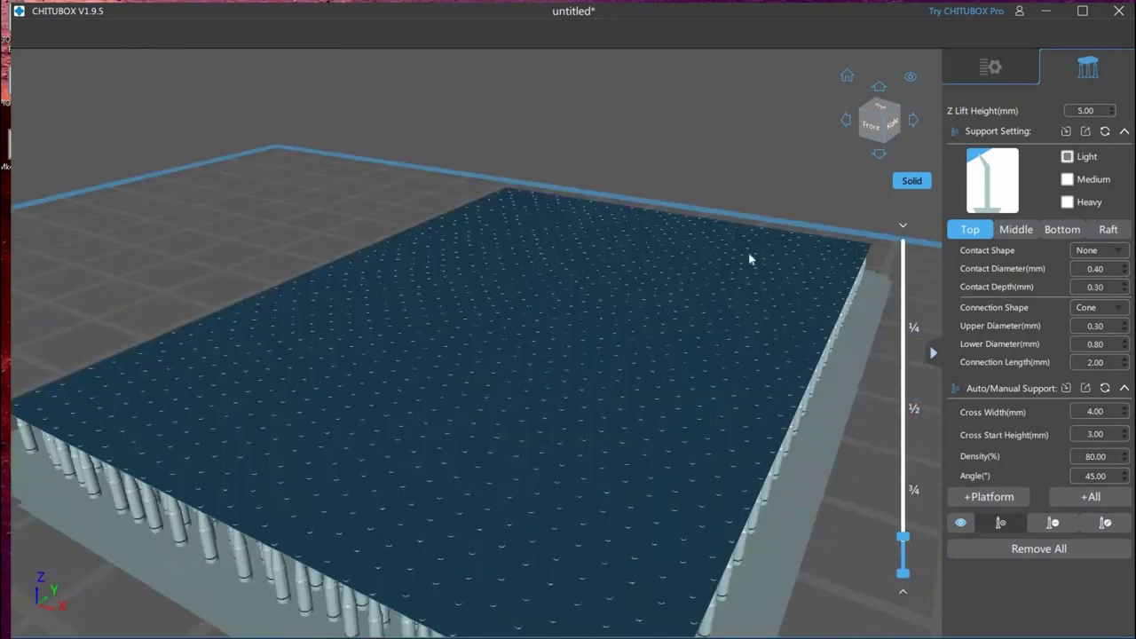
scroll(520, 310, "down", 2)
scroll(745, 502, "down", 3)
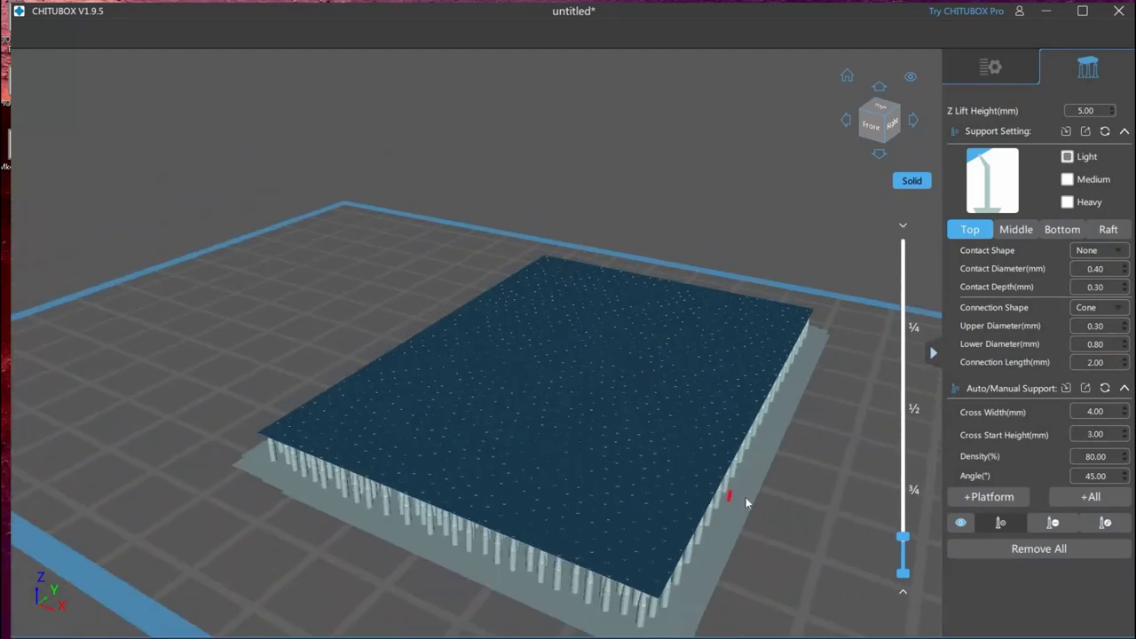
right_click_drag(746, 498, 803, 530)
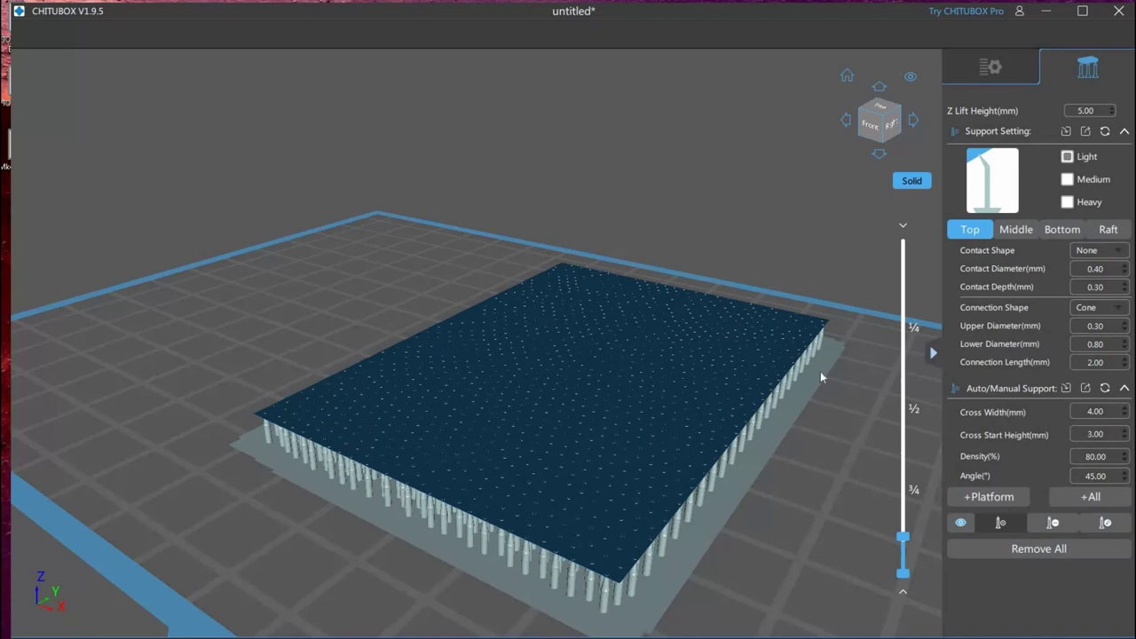
Compare how far the support tips reach into the box floor by previewing layers 313, 175 and 225
left_click_drag(903, 534, 902, 508)
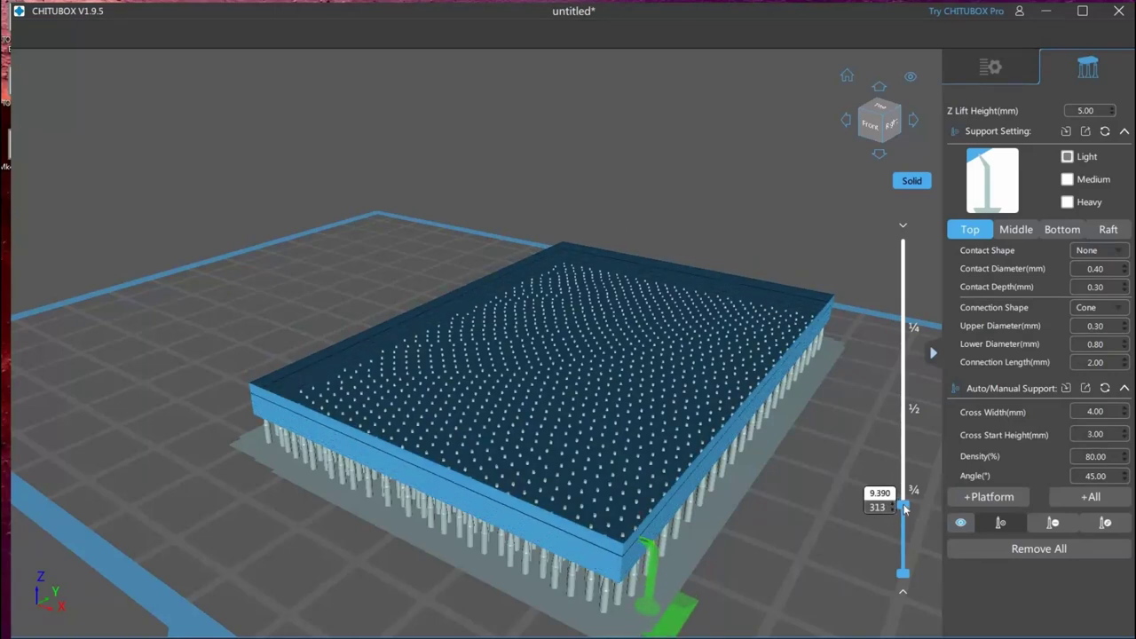
left_click_drag(903, 506, 905, 540)
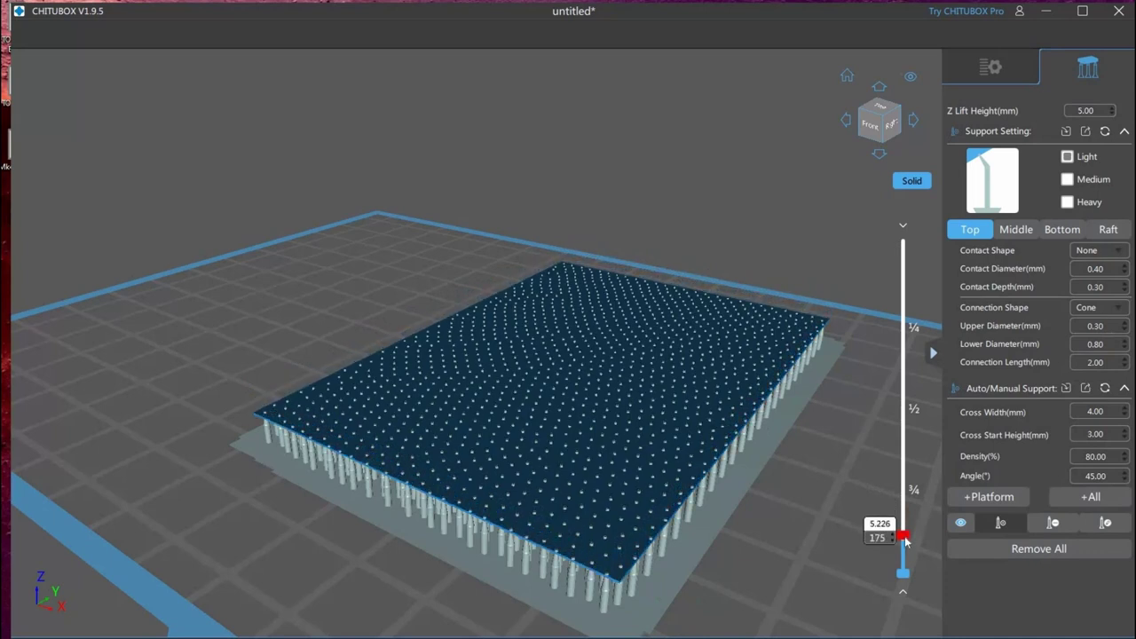
mouse_move(905, 540)
left_mouse_down()
mouse_move(902, 501)
mouse_move(906, 533)
mouse_move(903, 524)
left_mouse_up()
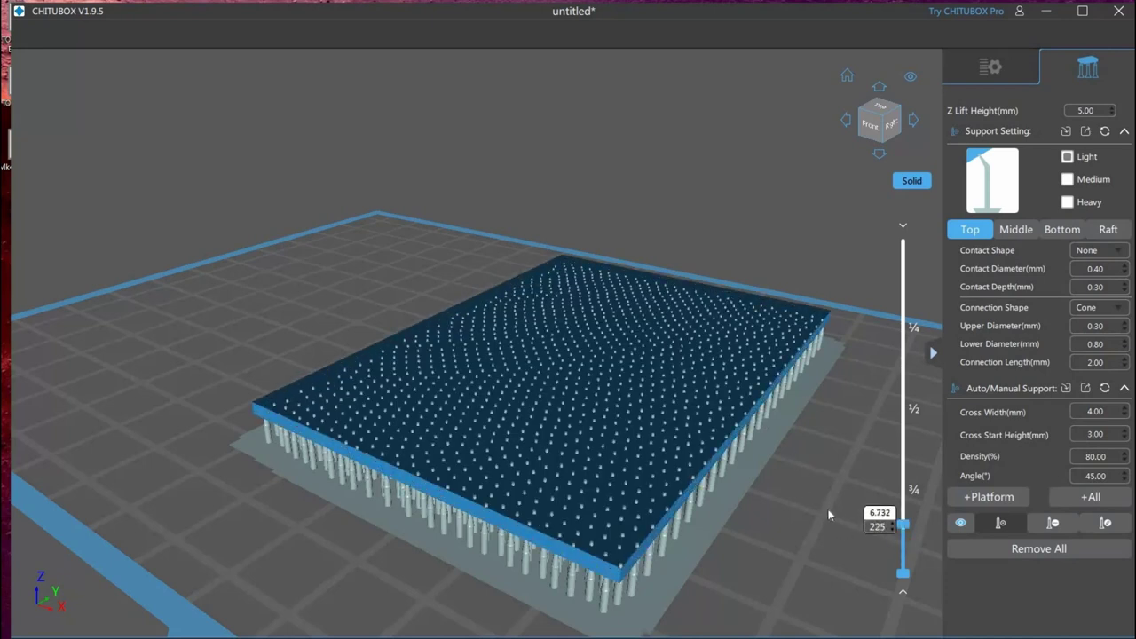
Remove all supports from the box and raise the layer preview to its full height at layer 1500
left_click(1034, 548)
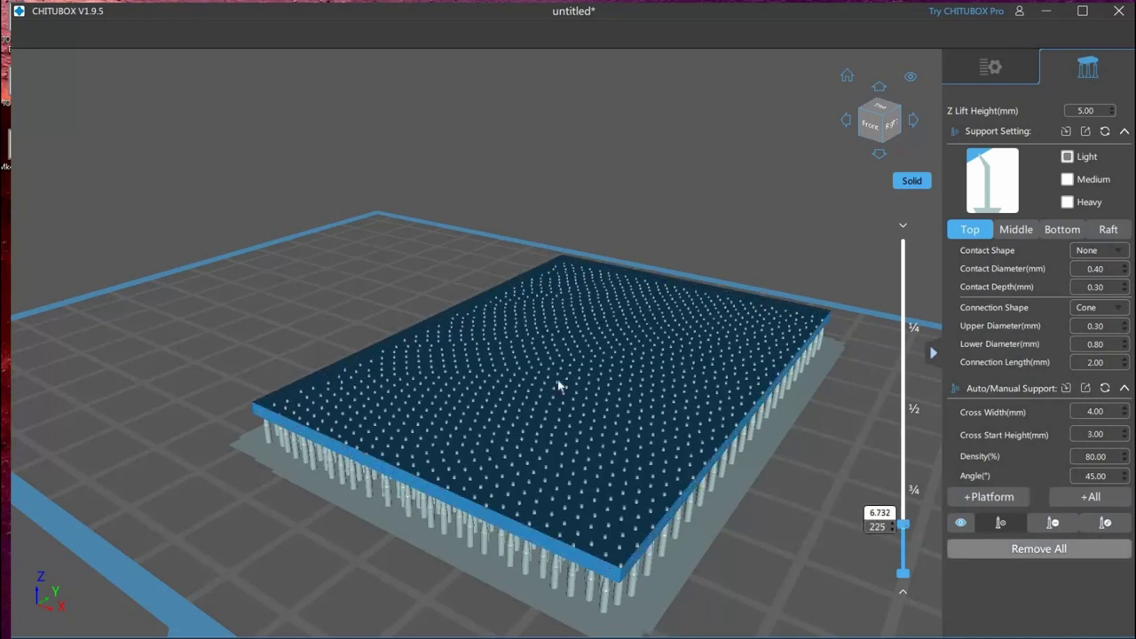
left_click(529, 370)
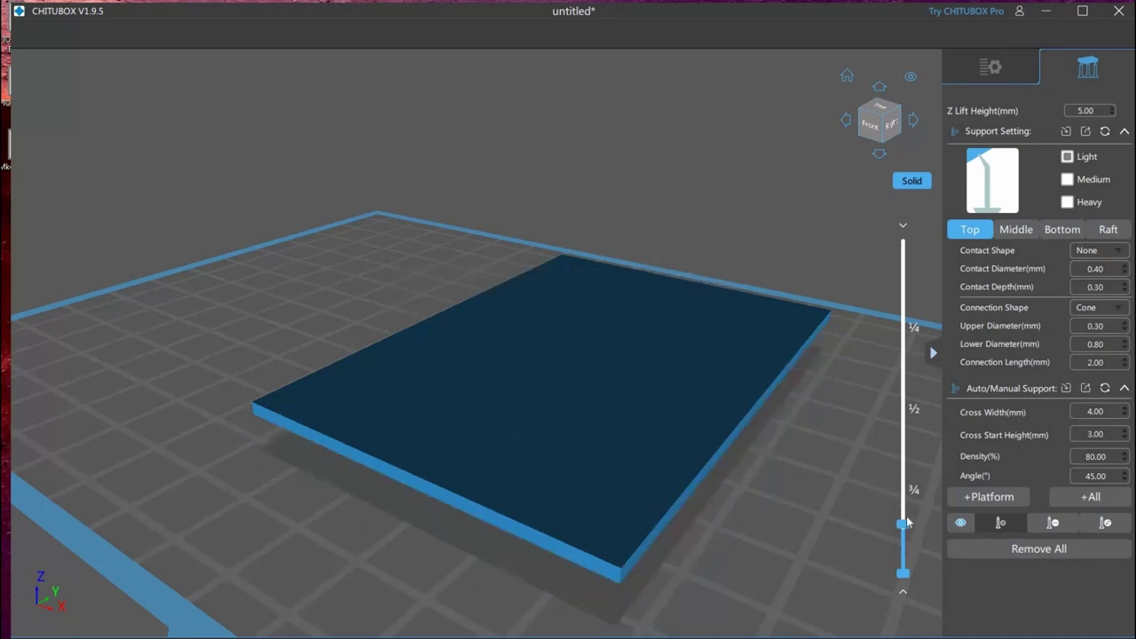
scroll(835, 317, "up", 3)
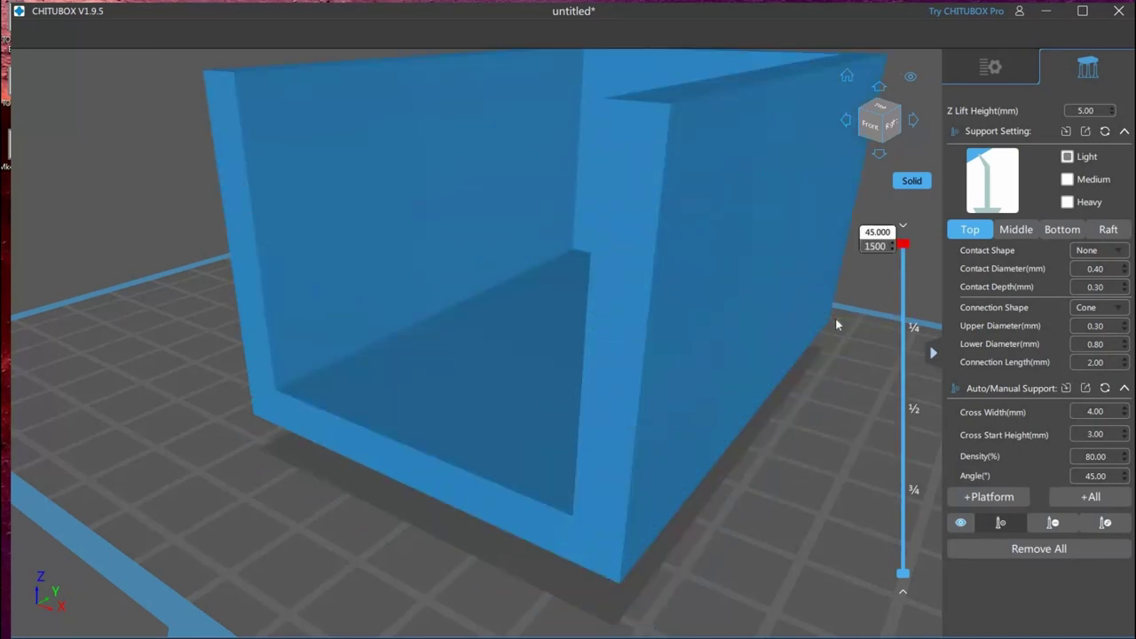
scroll(839, 338, "up", 2)
scroll(846, 360, "down", 4)
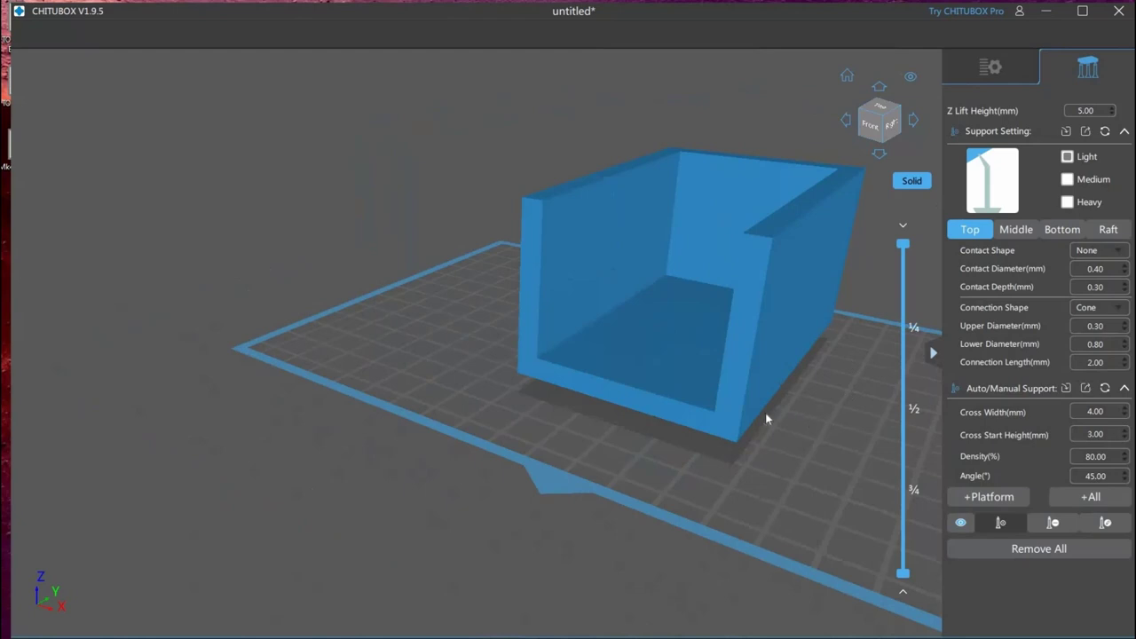
Leave support editing and rotate the box 30° about the X axis
key("Escape")
right_click_drag(804, 431, 218, 317)
left_click_drag(218, 320, 277, 396)
key("r")
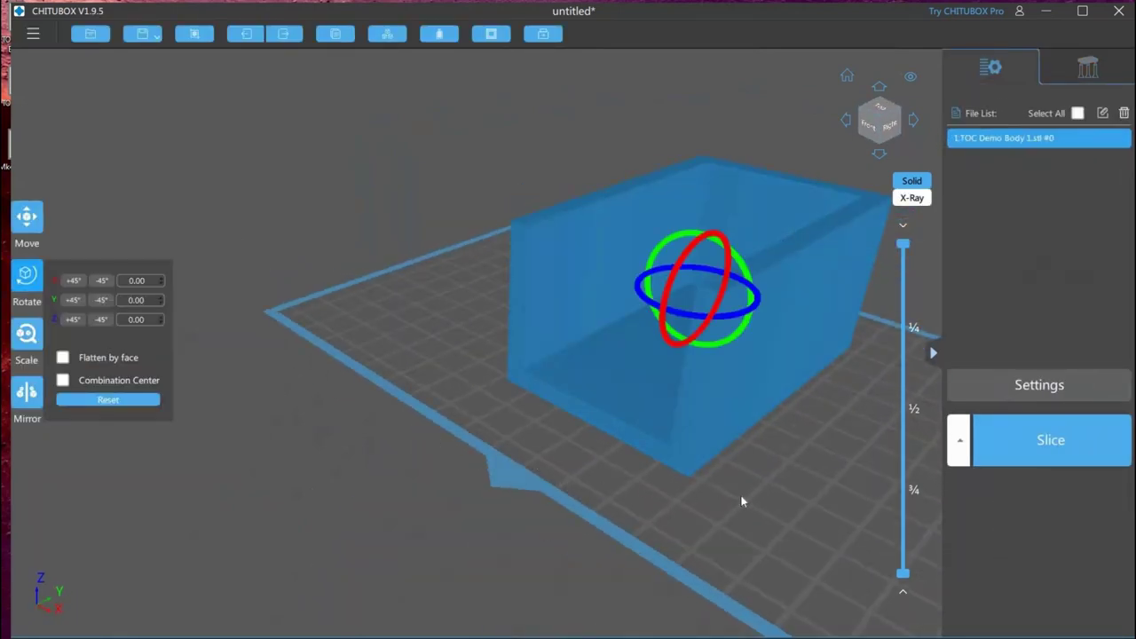
scroll(746, 456, "up", 1)
scroll(692, 446, "down", 4)
right_click_drag(816, 429, 799, 449)
middle_click_drag(741, 341, 616, 393)
key("r")
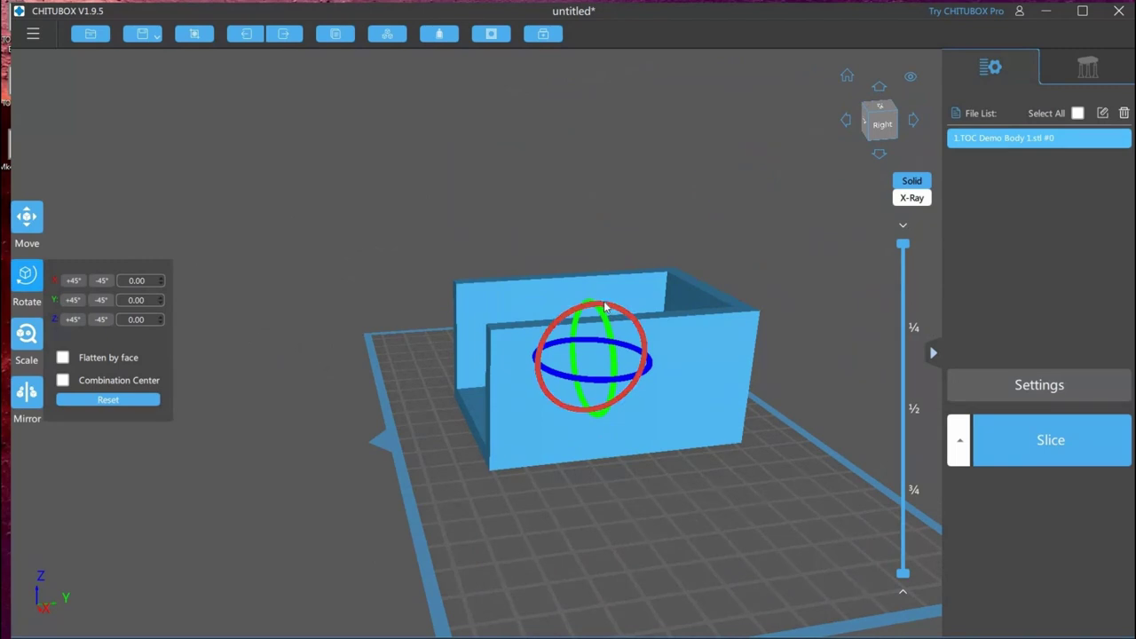
left_click_drag(572, 300, 483, 330)
left_click(74, 280)
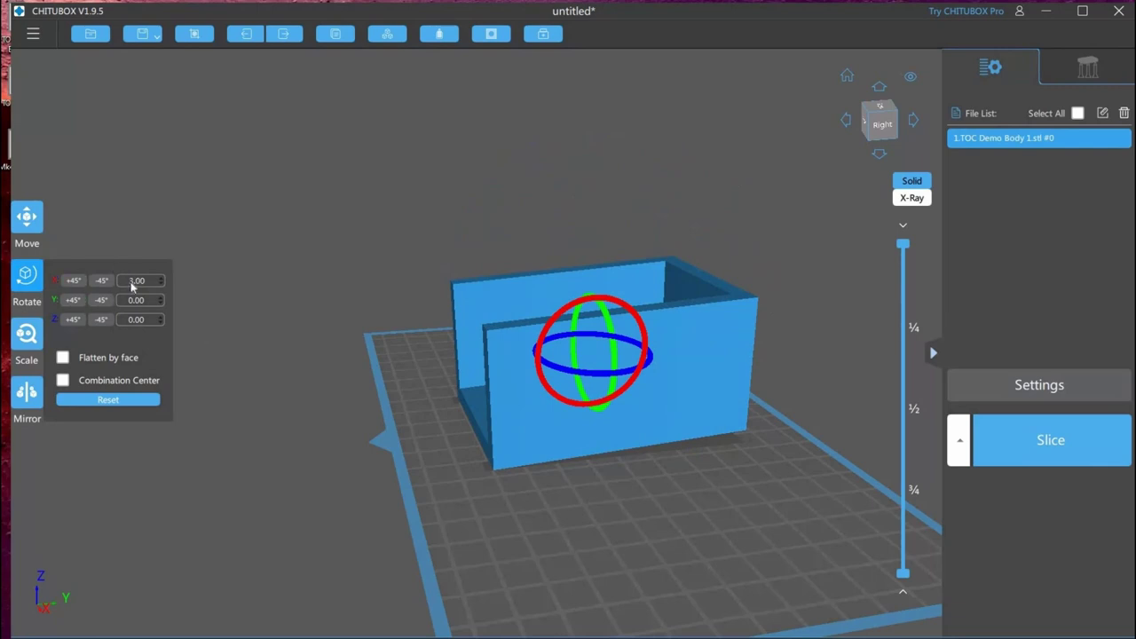
double_click(131, 282)
left_click(131, 282)
key("Right")
type("0")
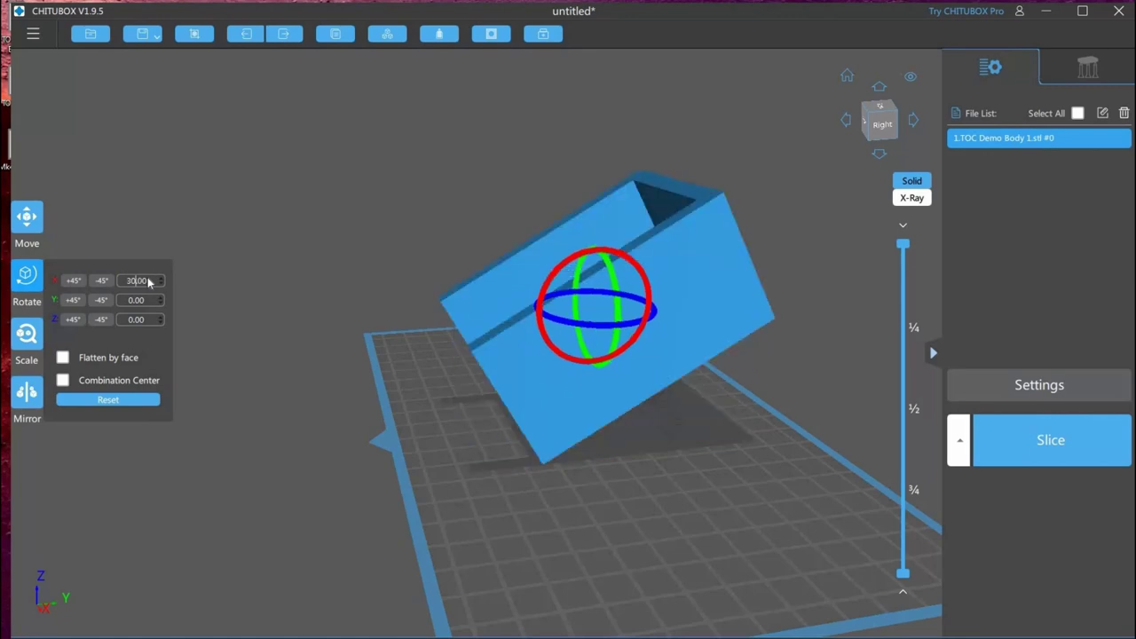
Turn the box about the X axis in 45° increments, going through 45° and -90° to -45°
left_click(78, 280)
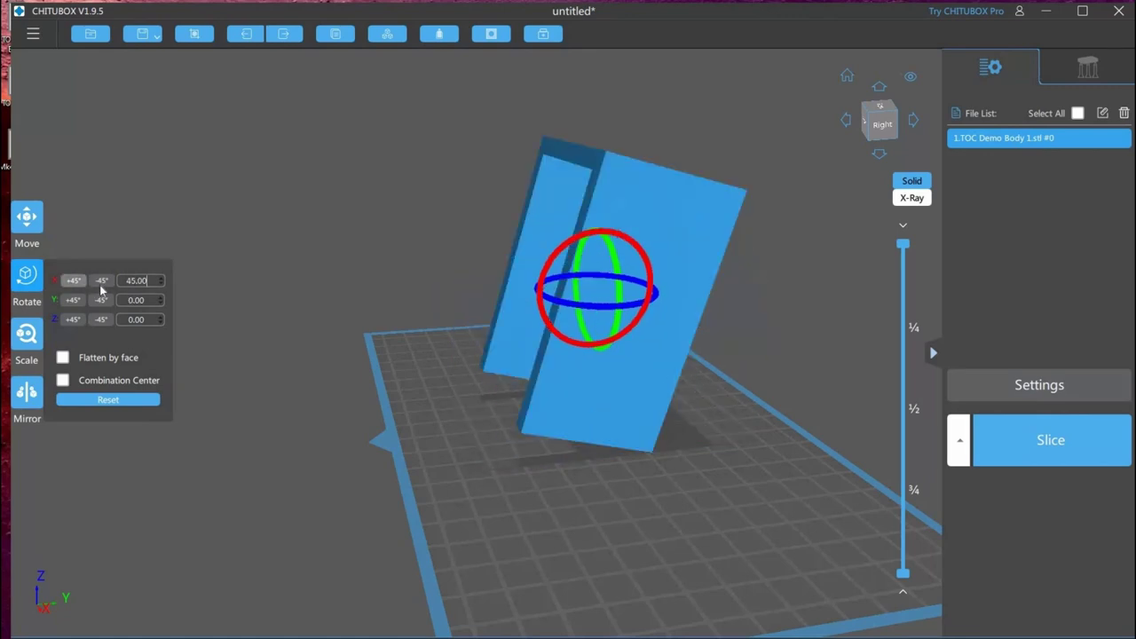
left_click(100, 284)
left_click(99, 284)
left_click(78, 284)
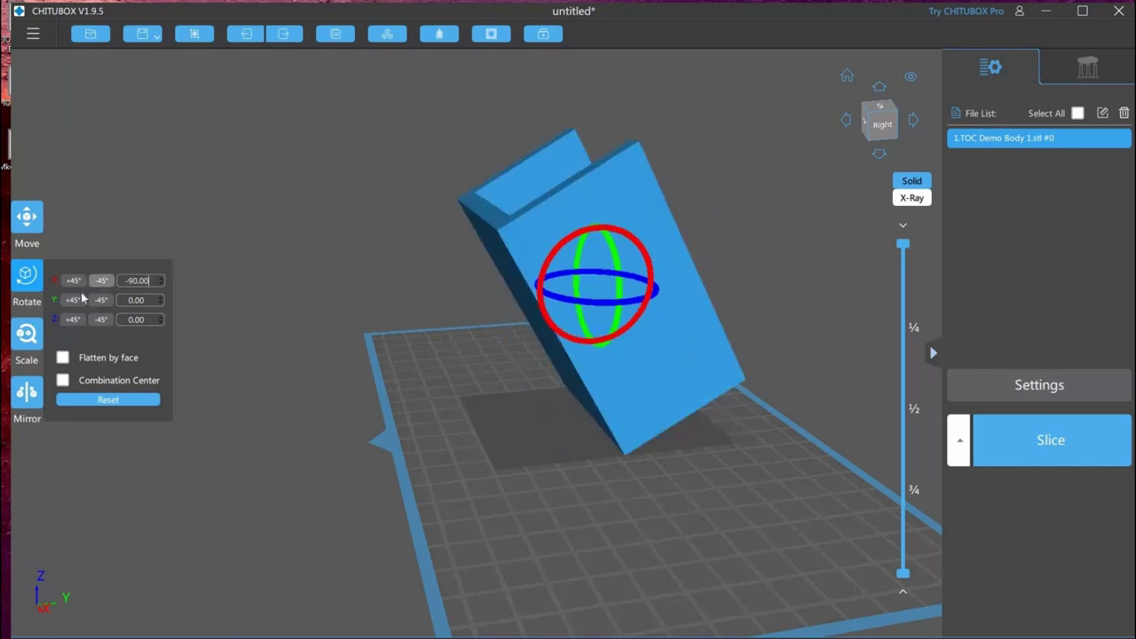
left_click(93, 300)
left_click(74, 300)
left_click(100, 281)
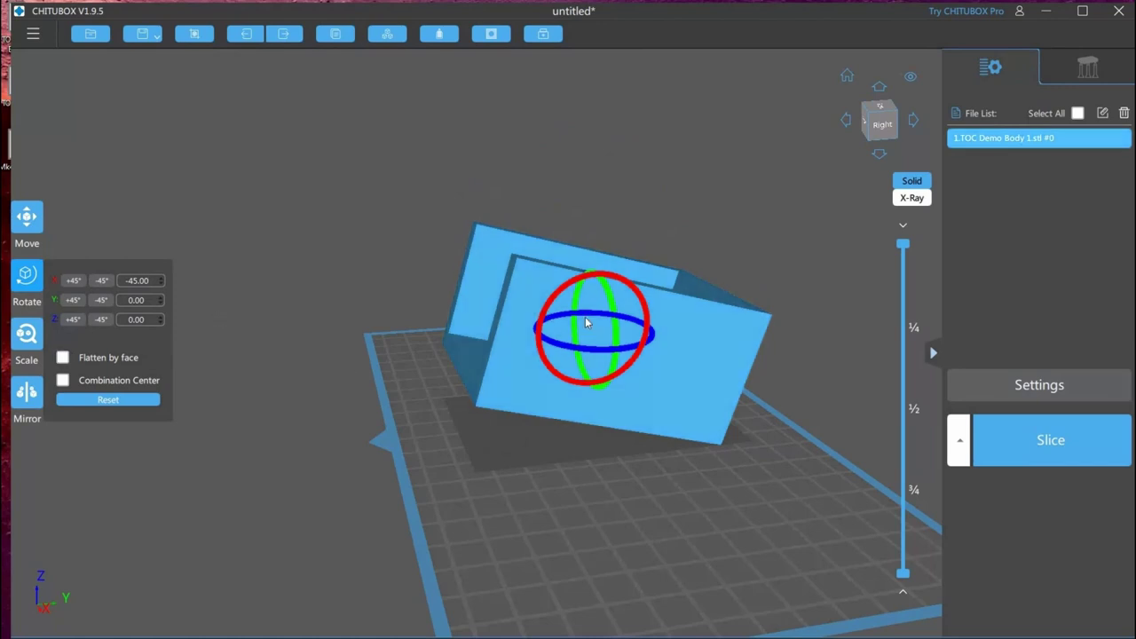
Tilt the box further about the X axis in small increments to -68°
key("Down")
key("Down")
key("Down")
key("Down")
key("Down")
key("Down")
key("Down")
key("Down")
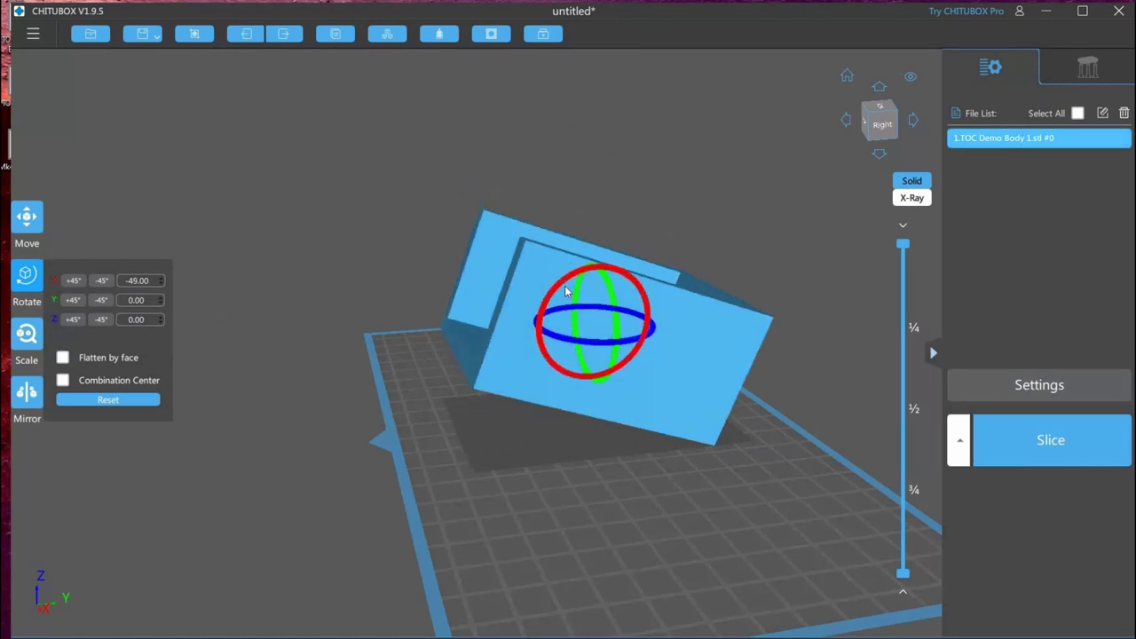
key("Down")
key("Down")
key("Down")
key("Down")
key("Down")
key("Down")
key("Down")
key("Down")
key("Down")
key("Down")
key("Down")
key("Down")
key("Down")
key("Down")
key("Down")
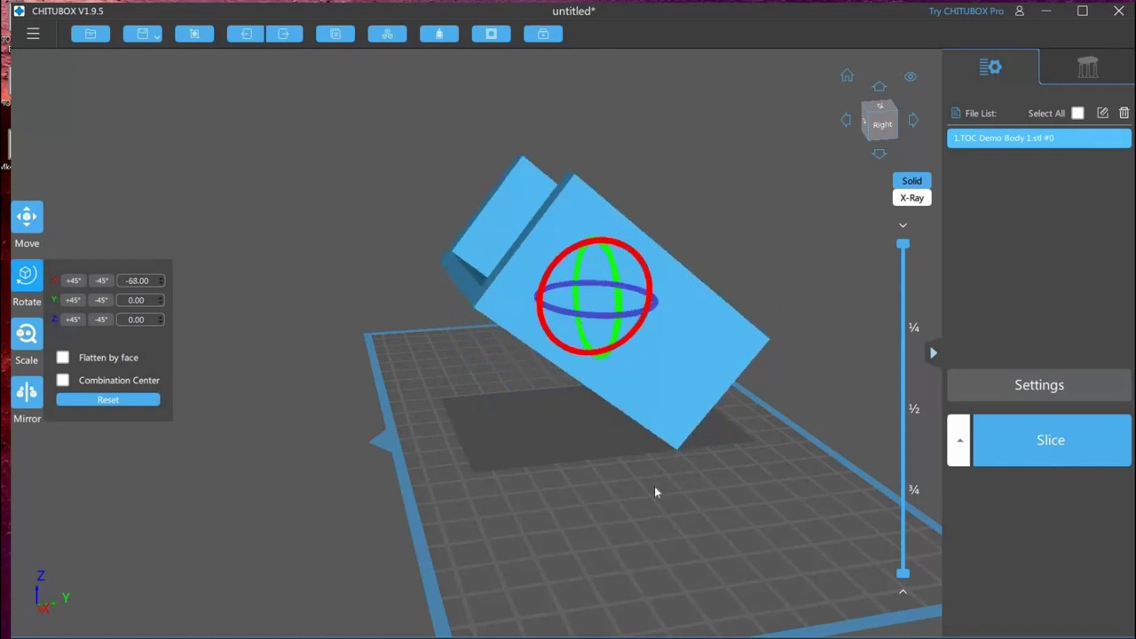
Try tilting the box about the Y axis as well, and undo that rotation
left_click_drag(615, 475, 601, 355)
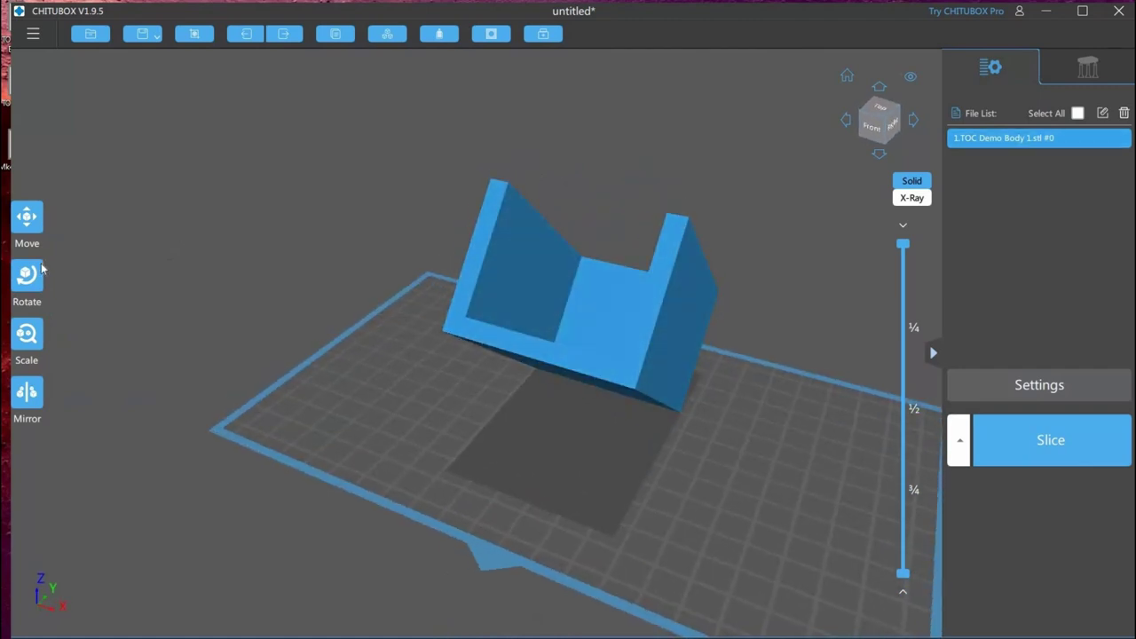
left_click(628, 282)
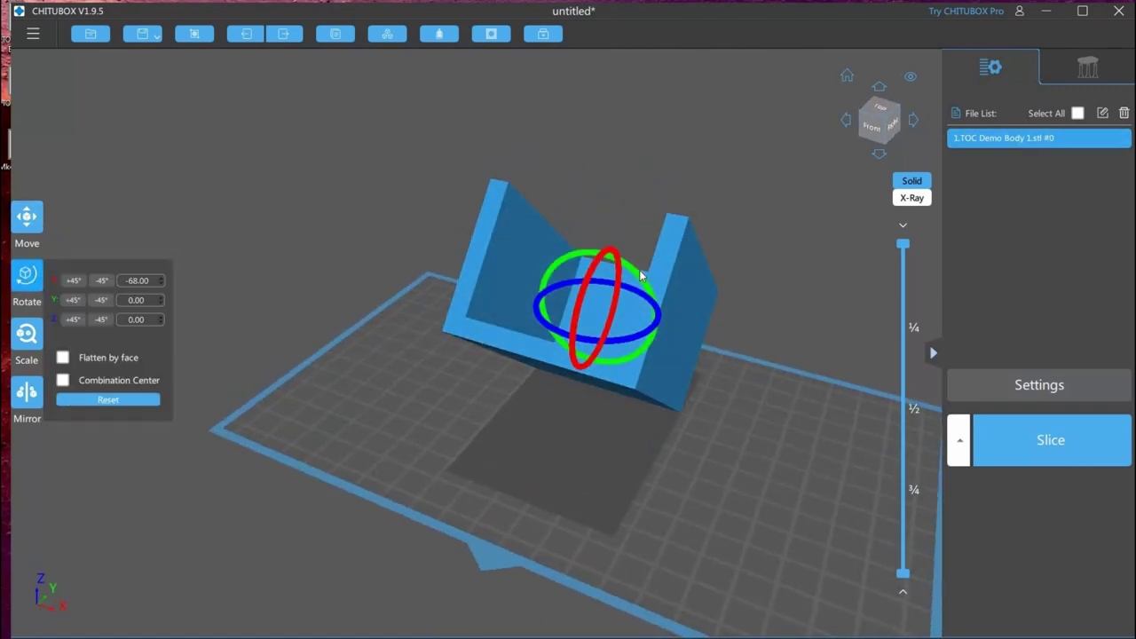
left_click_drag(639, 269, 619, 300)
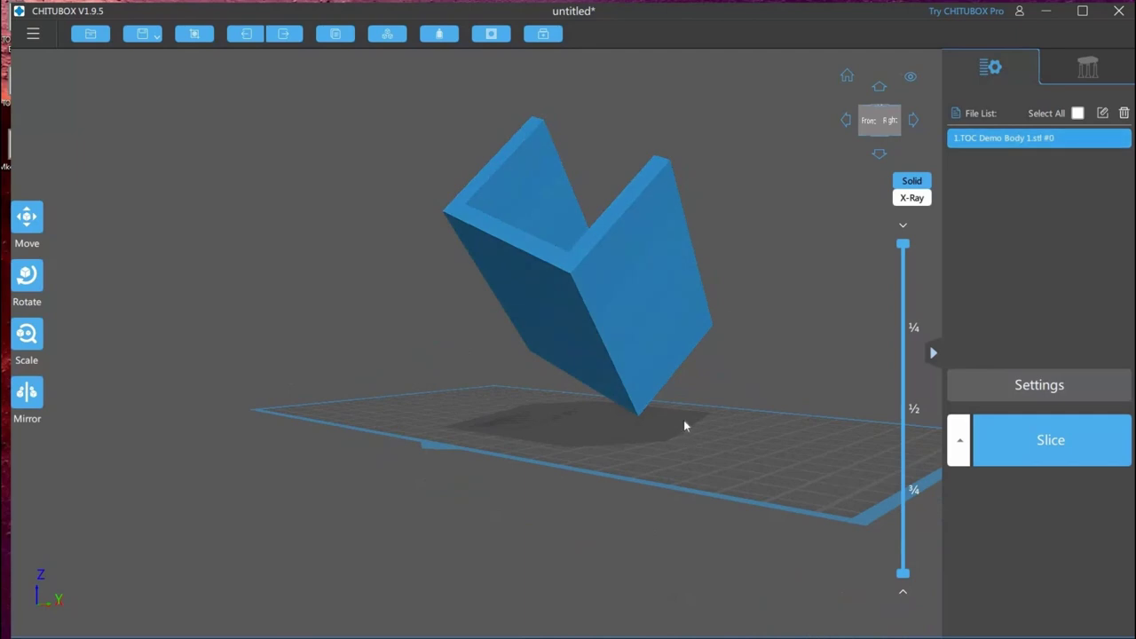
left_click_drag(607, 427, 677, 303)
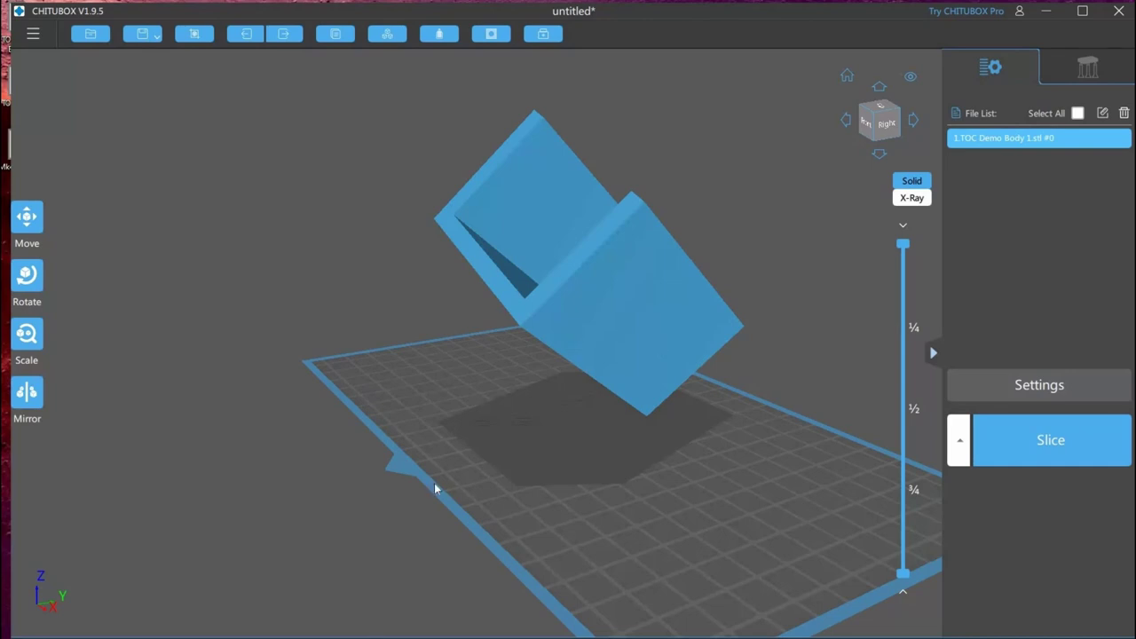
left_click(271, 454)
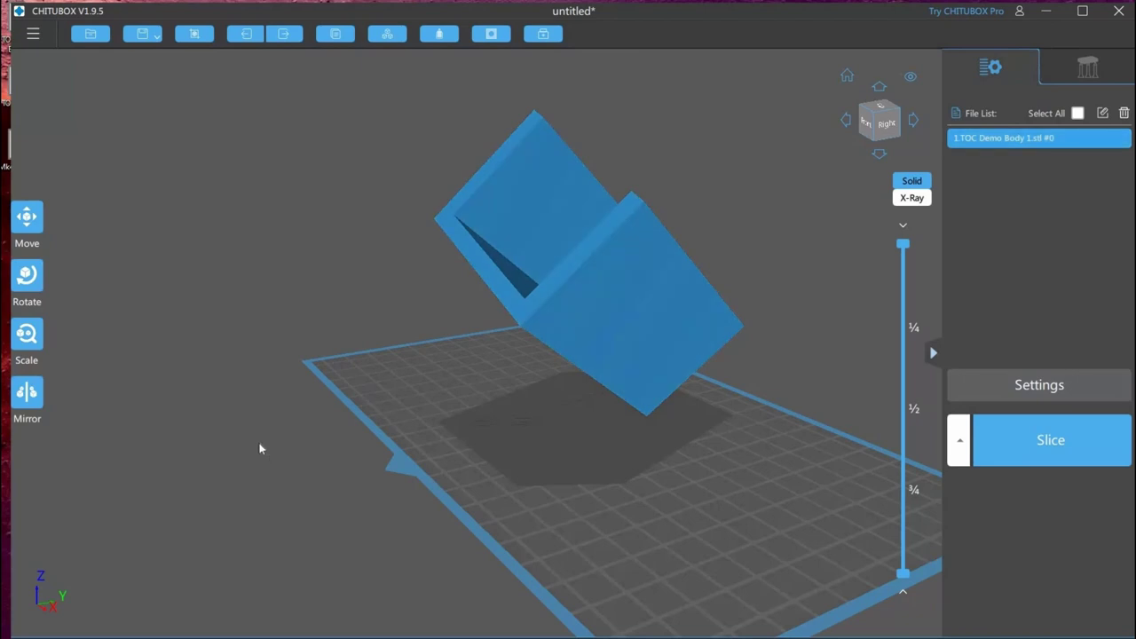
key("ctrl+z")
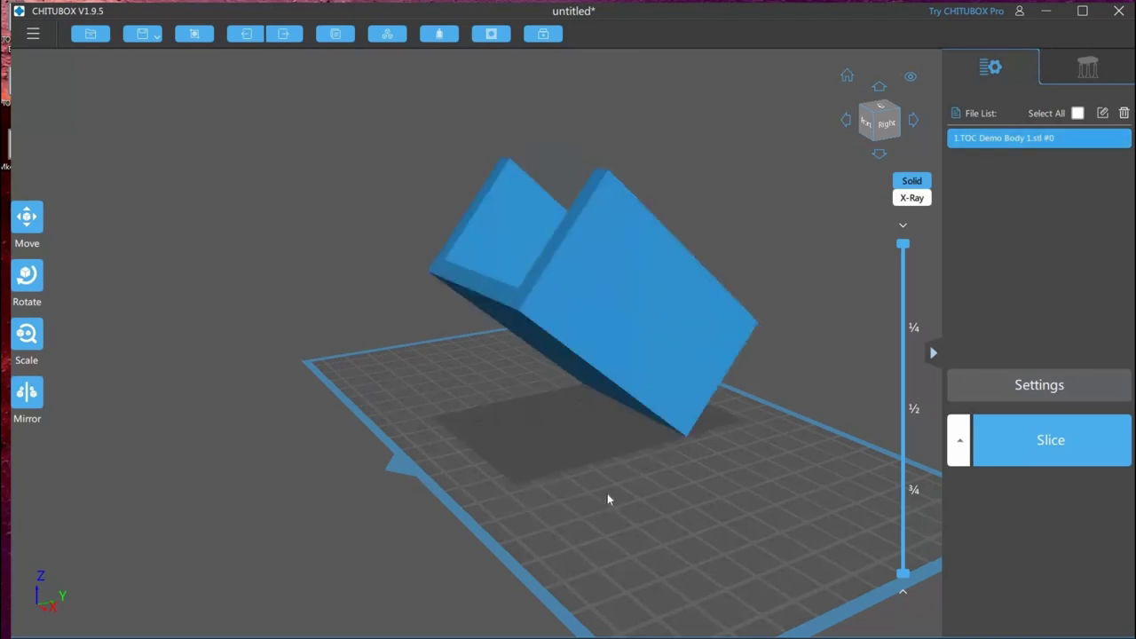
Generate automatic supports under the tilted box at 80% density
right_click_drag(578, 480, 479, 497)
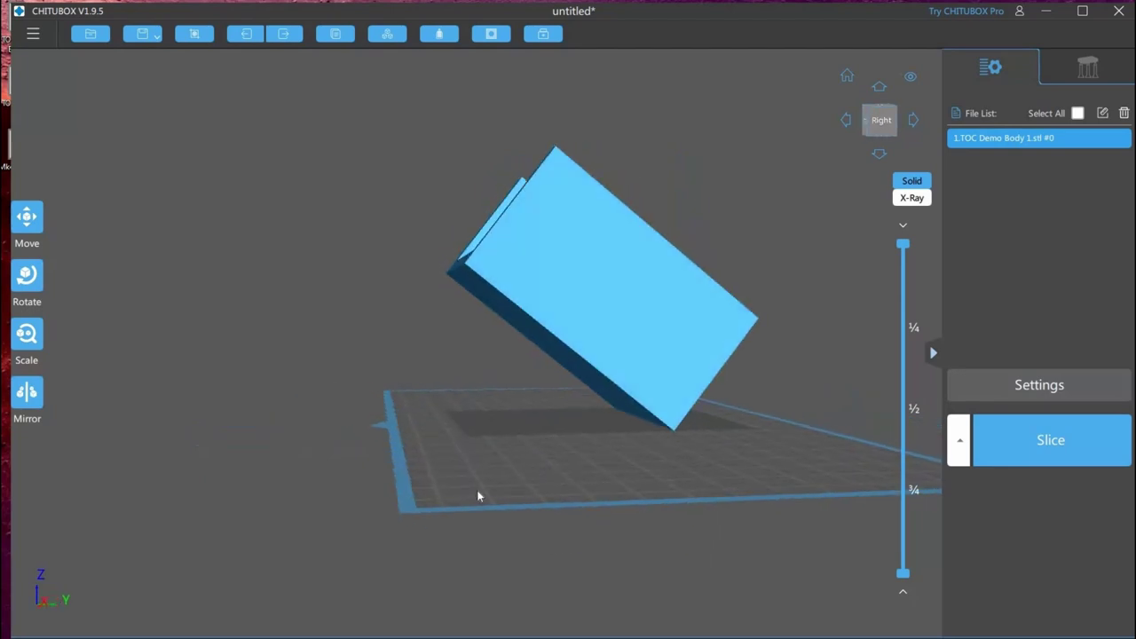
right_click_drag(756, 451, 984, 12)
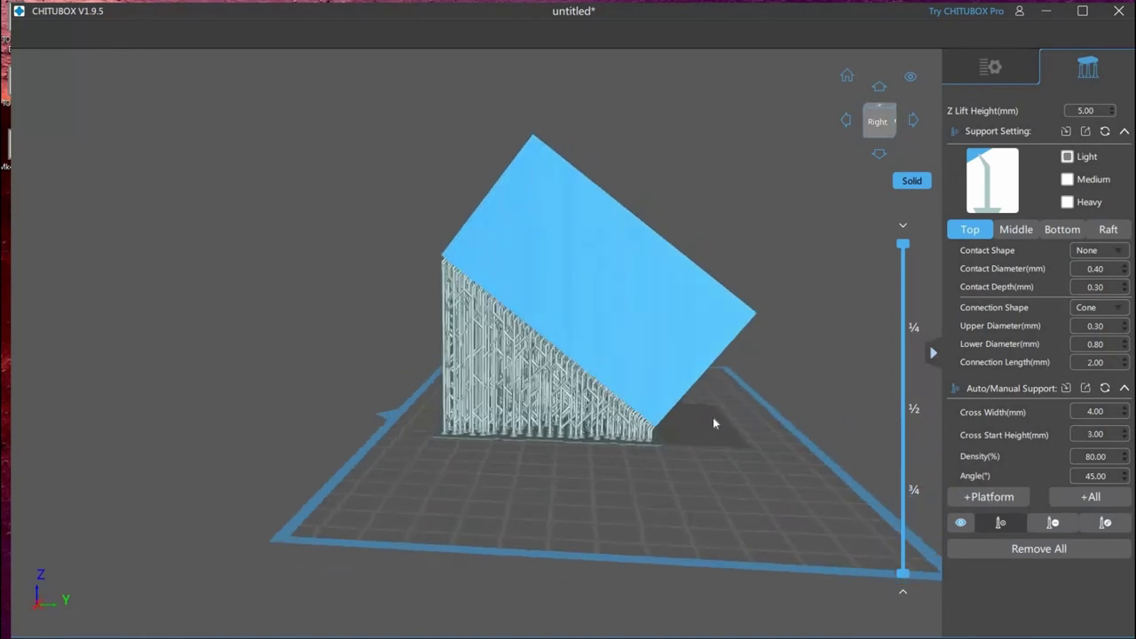
right_click_drag(713, 418, 904, 273)
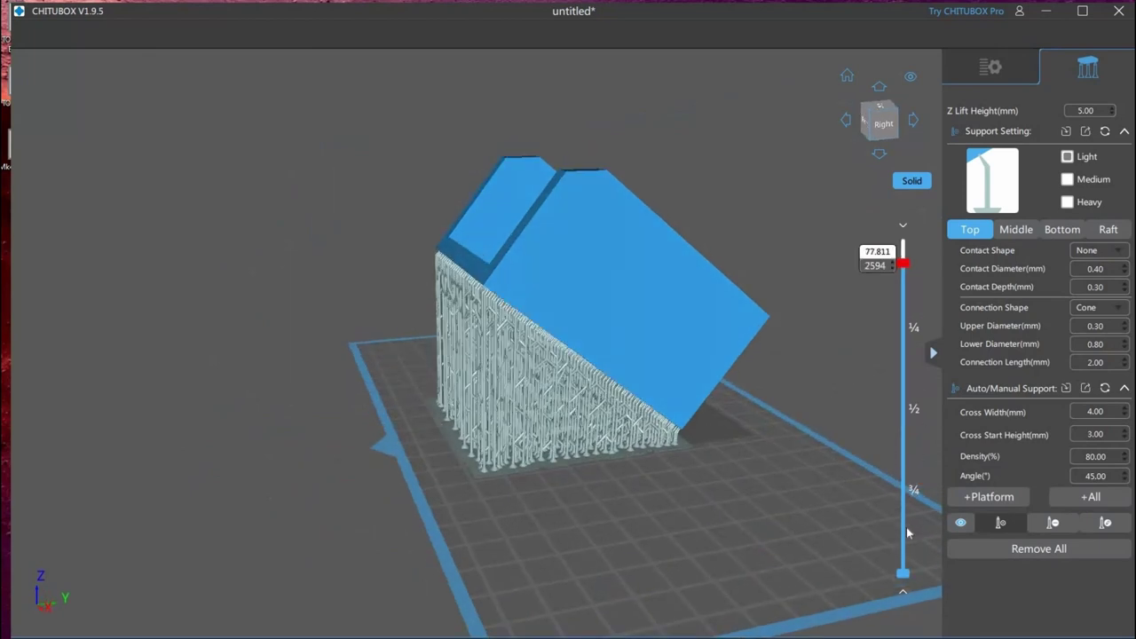
Lower the layer preview to the first layers of the tilted box's lowest edge, through layers 196 and 174
left_click_drag(907, 532, 913, 550)
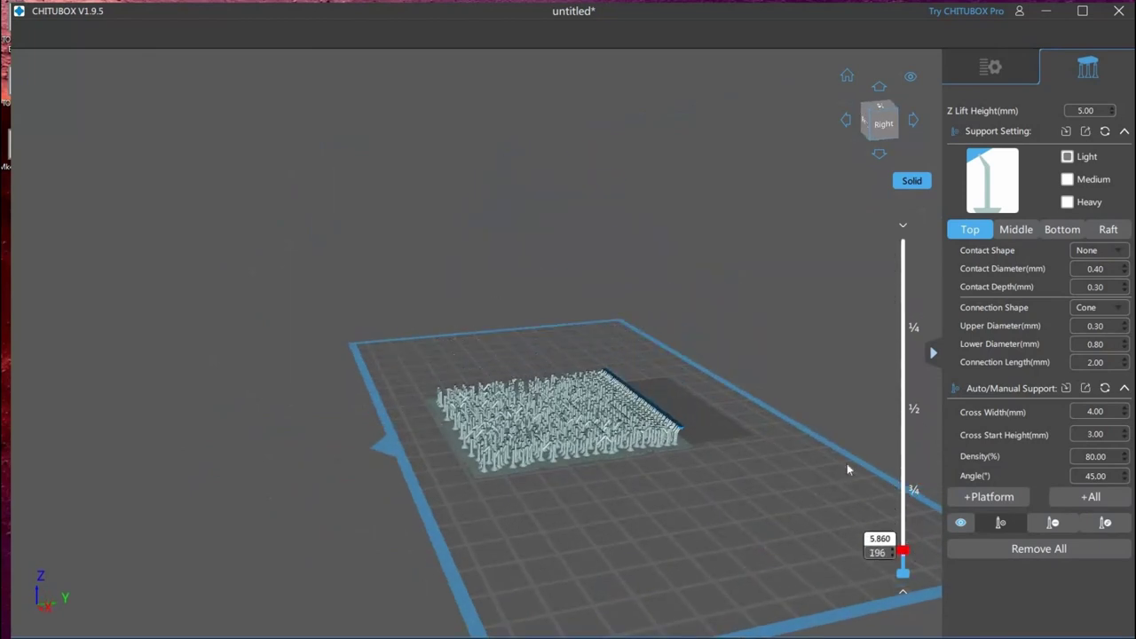
scroll(747, 497, "up", 8)
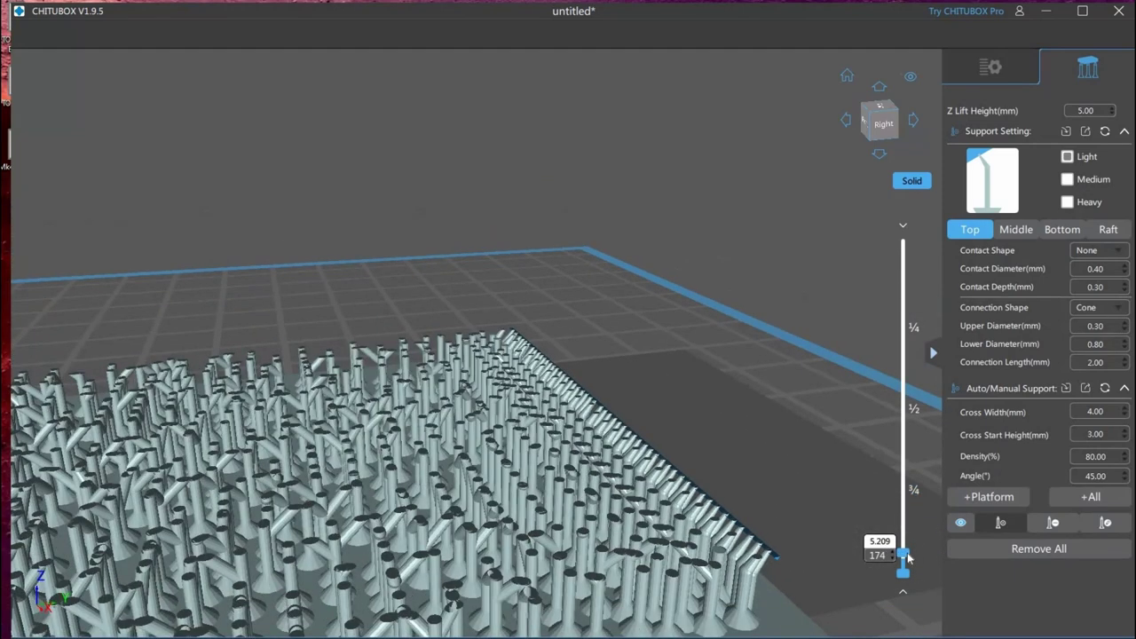
left_click_drag(907, 555, 905, 558)
key("Down")
key("Down")
key("Down")
key("Down")
key("Down")
Examine close up how the supports meet the first layers of the box's lowest edge, especially at the corner
right_click_drag(753, 495, 450, 503)
scroll(602, 458, "down", 5)
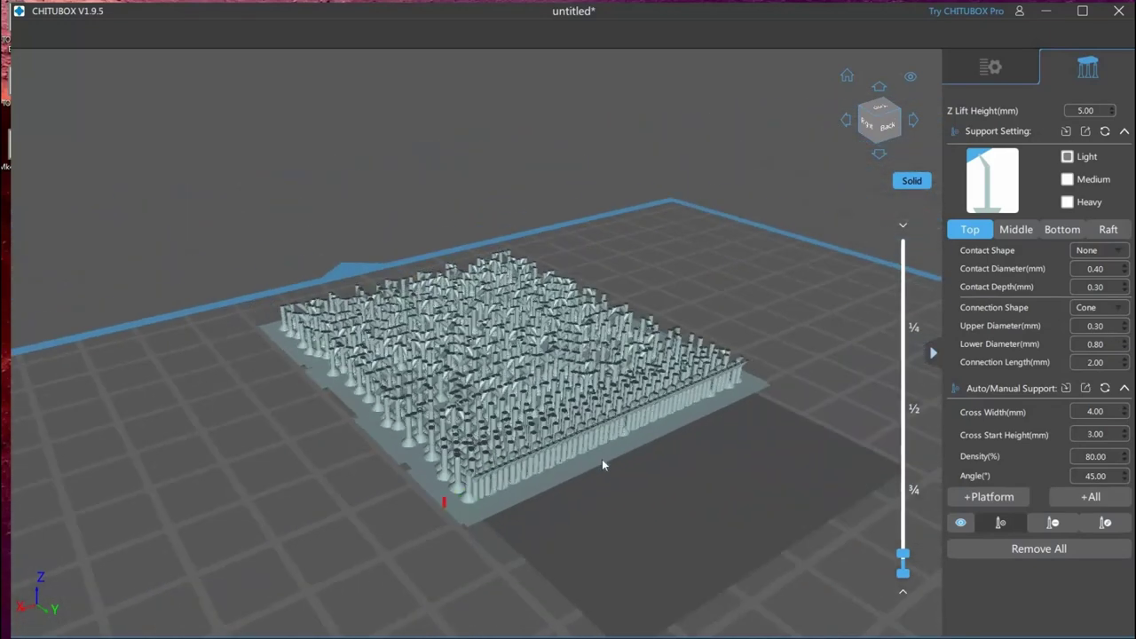
scroll(601, 459, "up", 12)
scroll(728, 429, "down", 5)
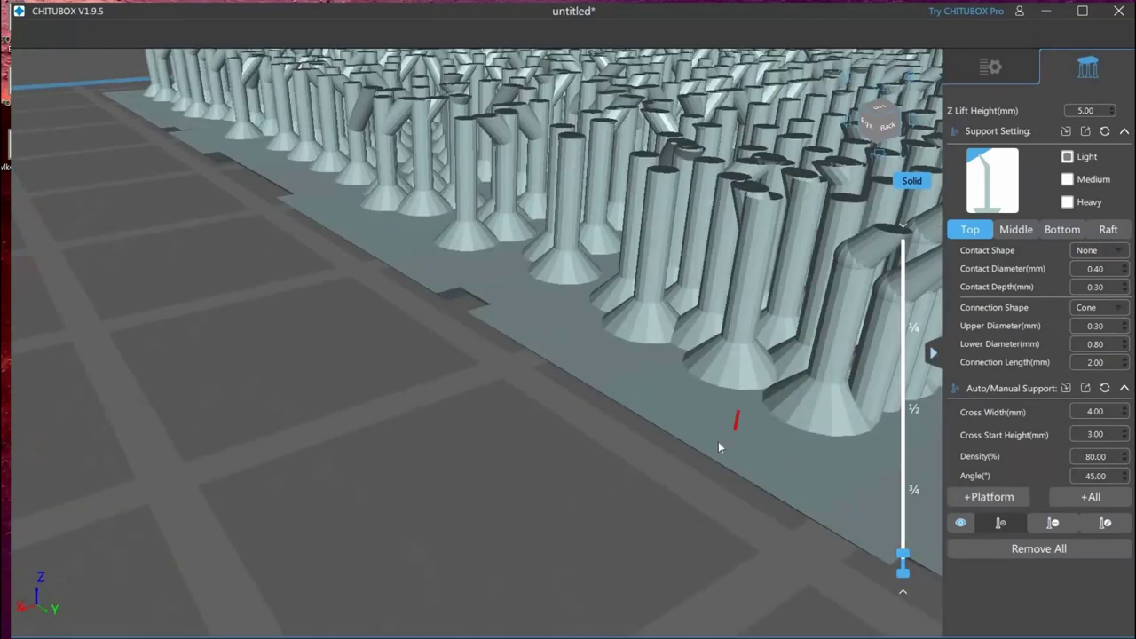
right_click_drag(719, 443, 611, 427)
scroll(607, 417, "down", 2)
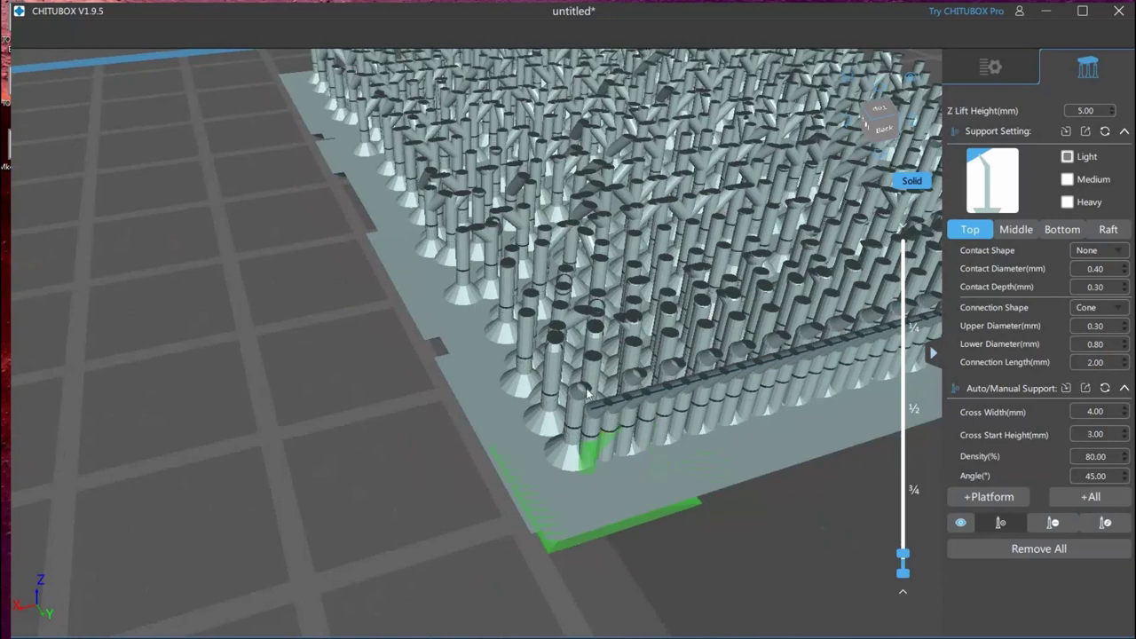
scroll(608, 420, "up", 4)
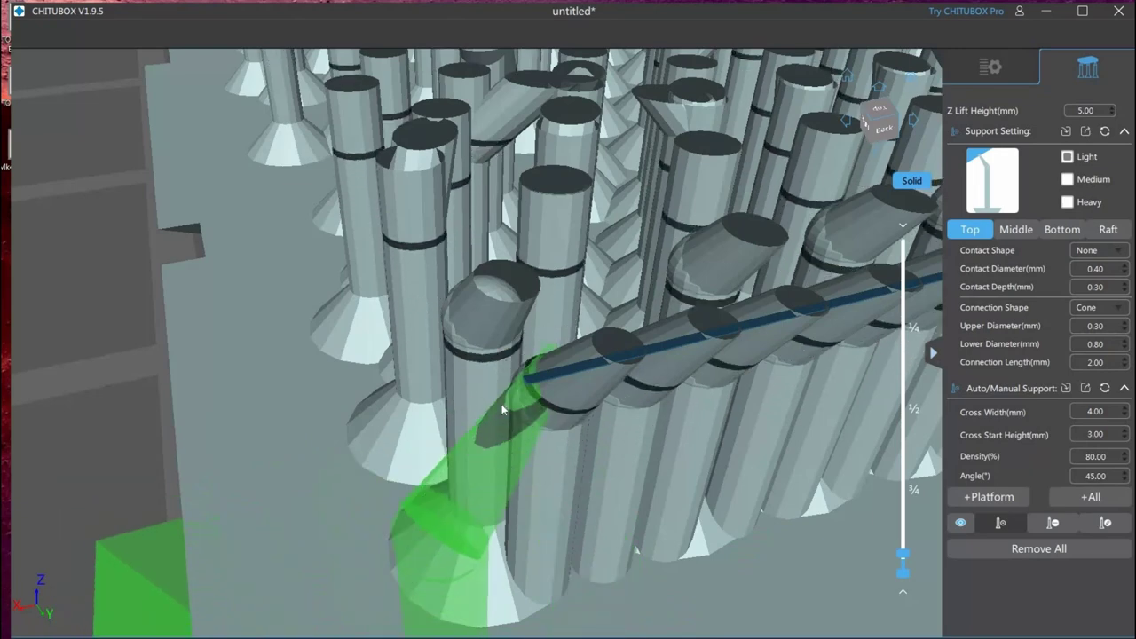
right_click_drag(636, 553, 592, 364)
scroll(791, 405, "down", 10)
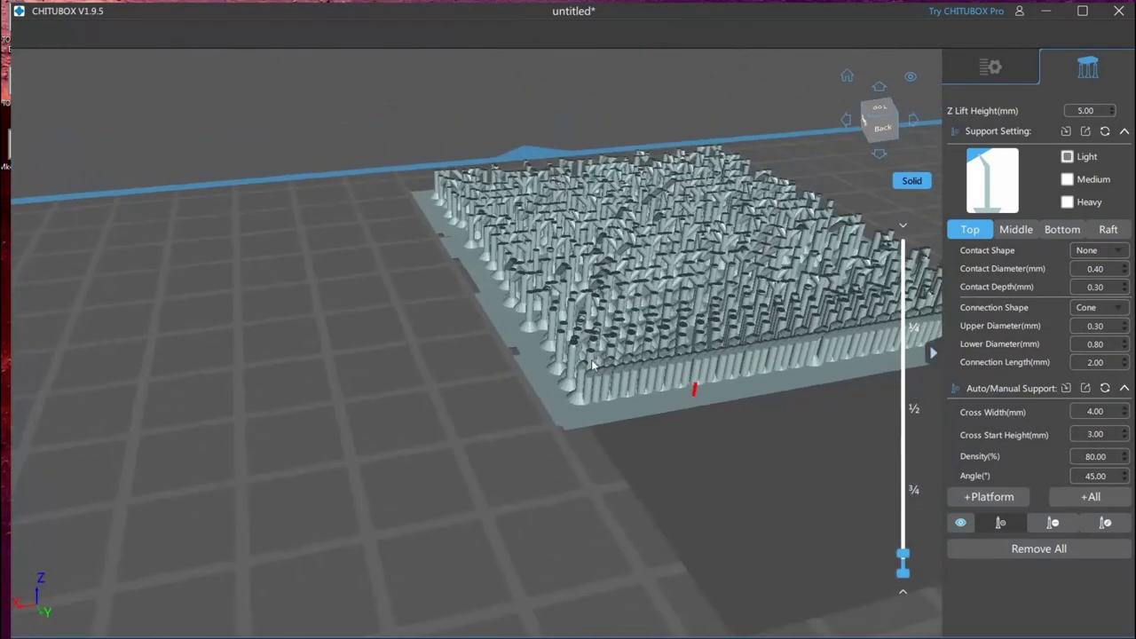
Raise the layer preview to layer 283 and examine the support tips under the box's lowest edge
scroll(593, 364, "down", 5)
scroll(591, 388, "up", 10)
scroll(738, 410, "down", 5)
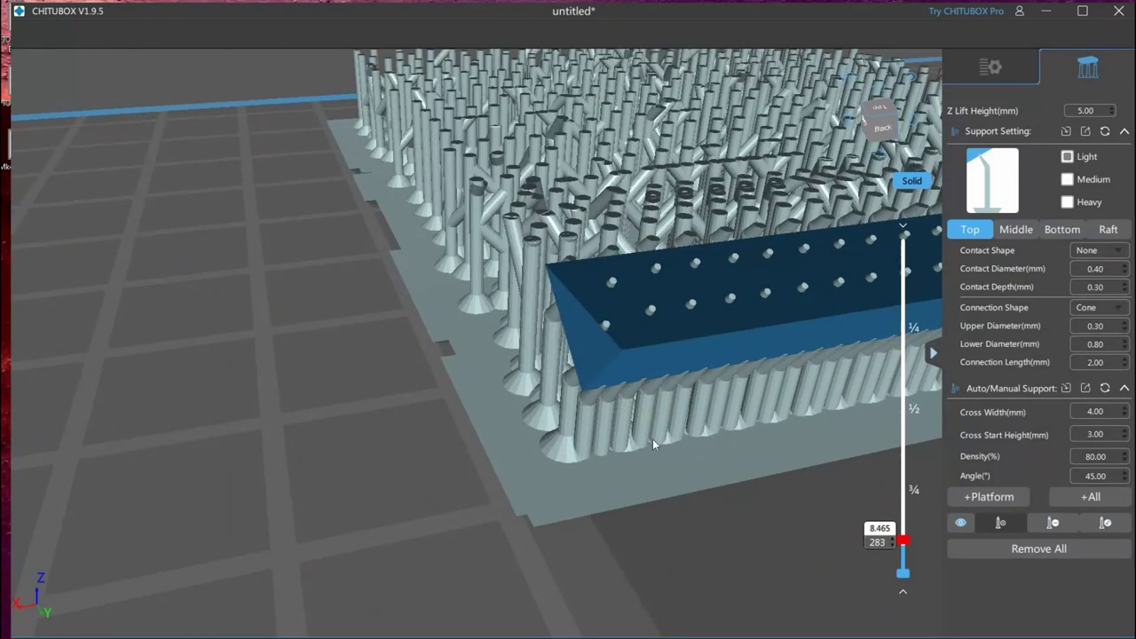
right_click_drag(665, 446, 499, 197)
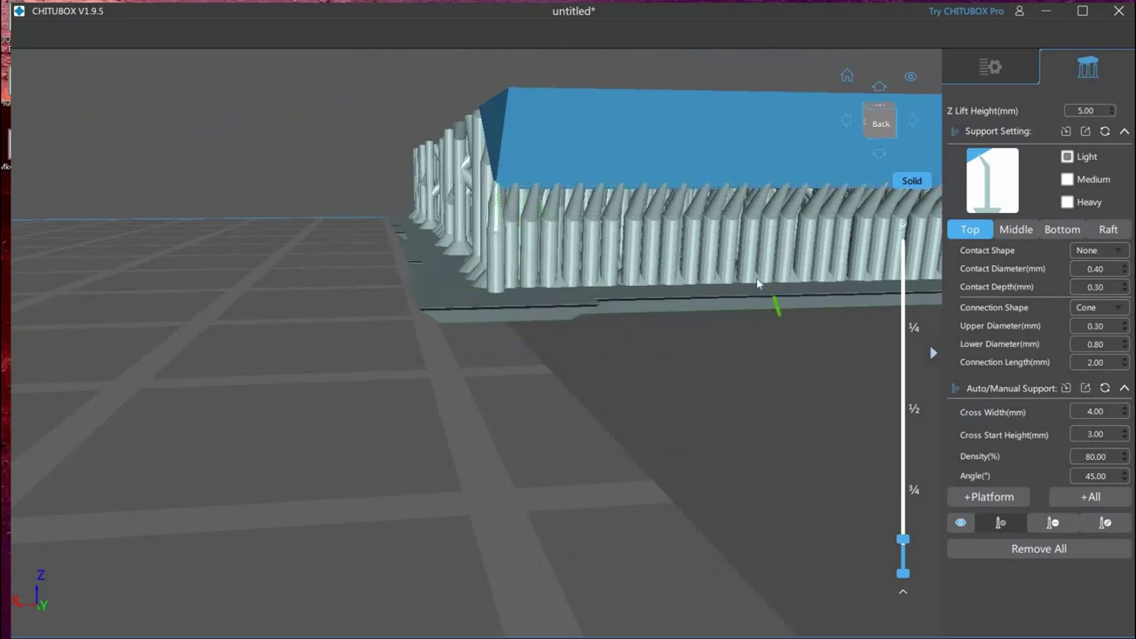
right_click_drag(756, 277, 808, 205)
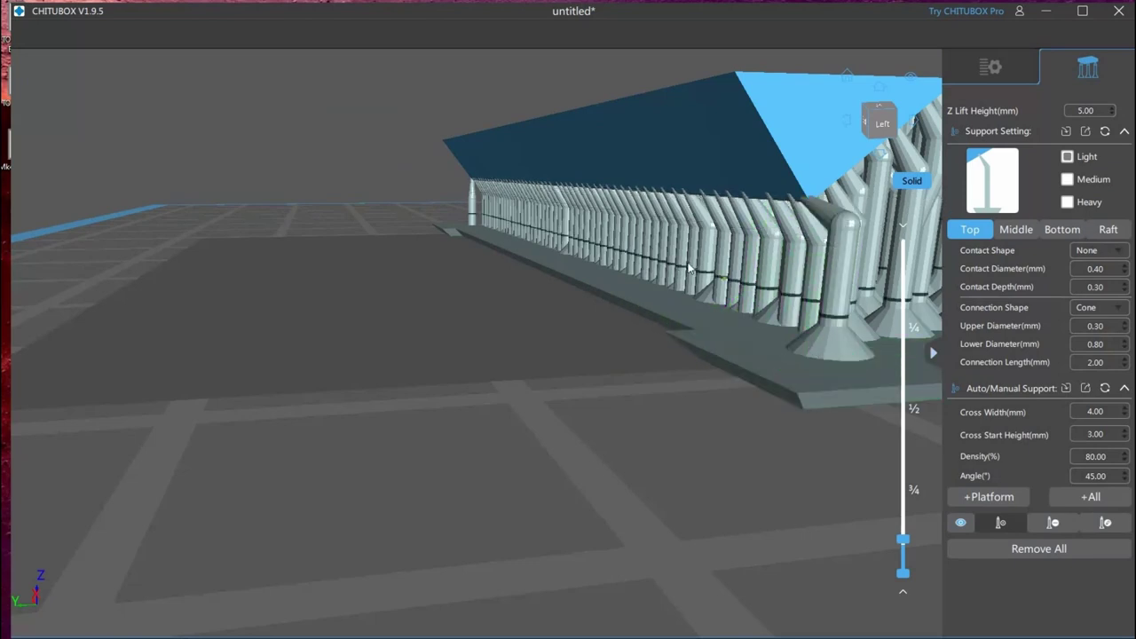
Raise the layer preview to layer 369 and inspect the support contact points in the box's cross-section from above
right_click_drag(719, 278, 637, 306)
scroll(688, 275, "up", 3)
scroll(686, 275, "down", 5)
scroll(795, 280, "up", 5)
scroll(788, 278, "down", 5)
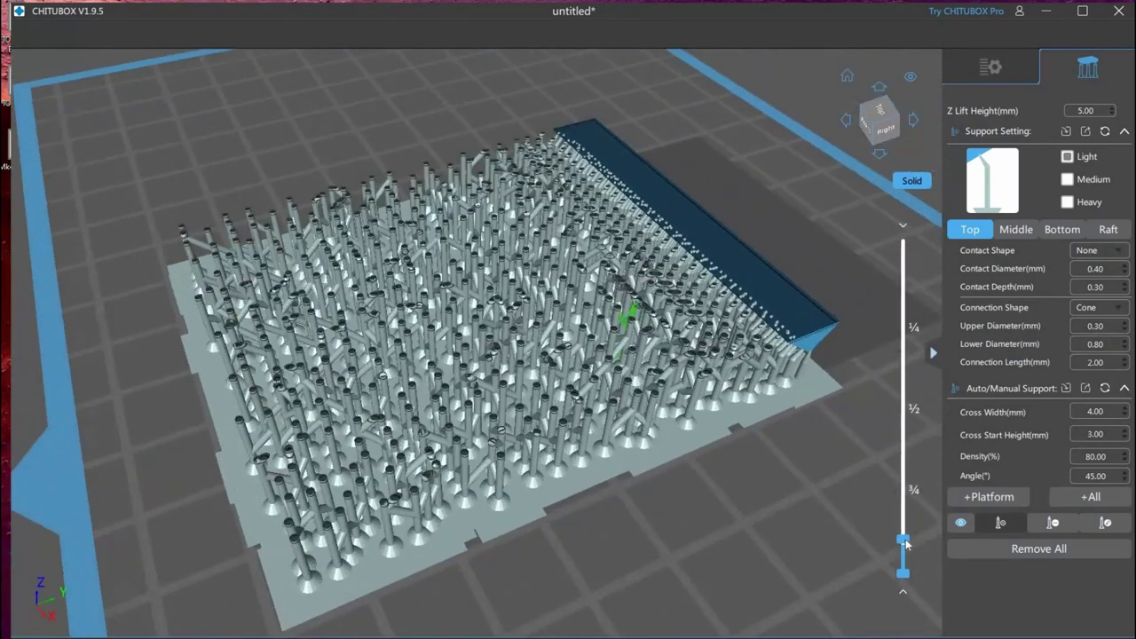
left_click_drag(904, 538, 903, 530)
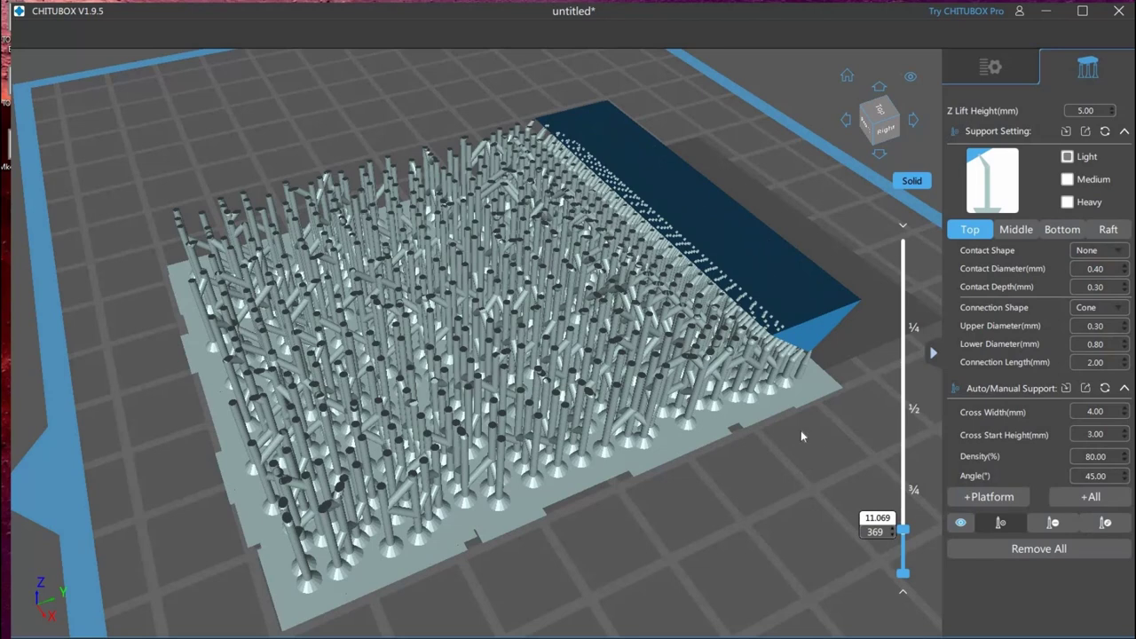
right_click_drag(800, 430, 902, 533)
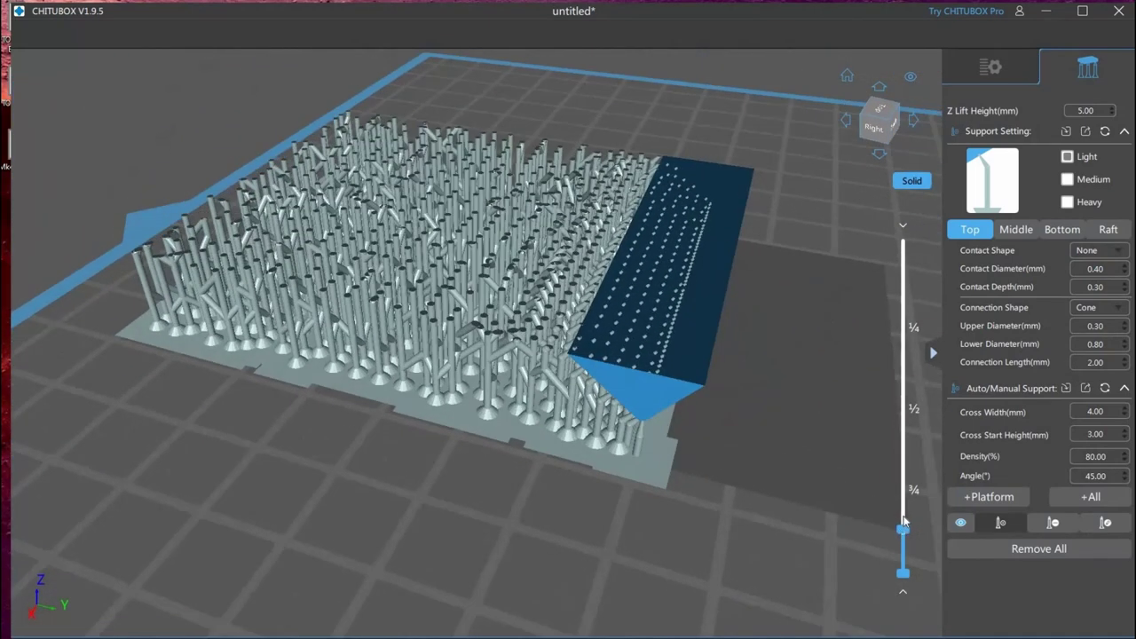
Raise the layer preview through layers 673, 733 and 1672 to the full box and inspect its supports
left_click_drag(902, 516, 903, 486)
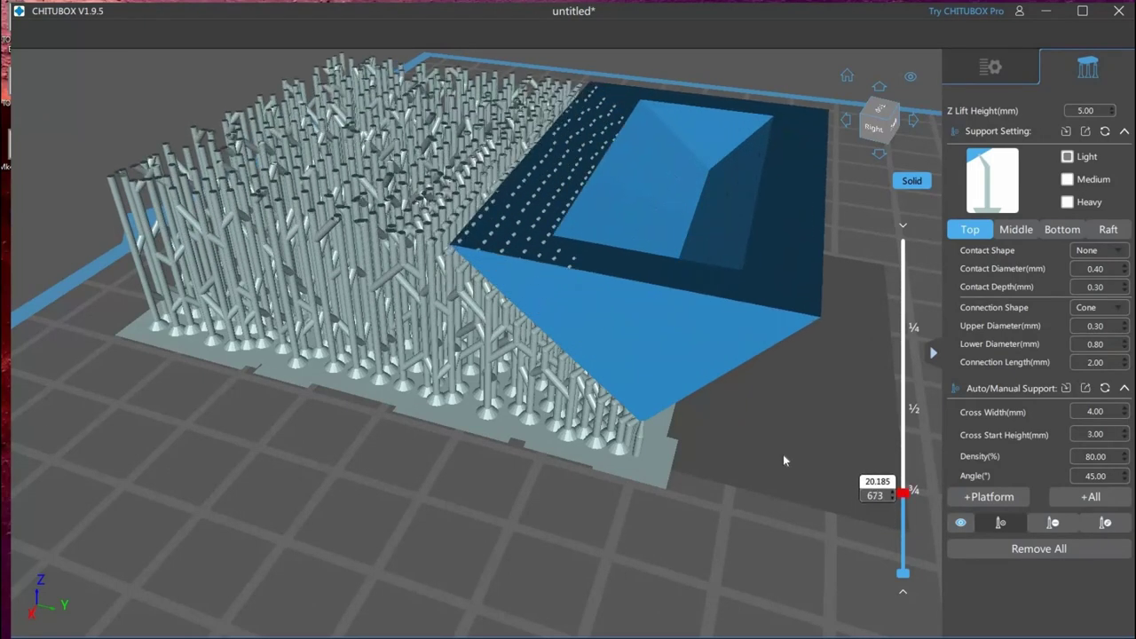
scroll(778, 457, "up", 5)
scroll(836, 455, "down", 8)
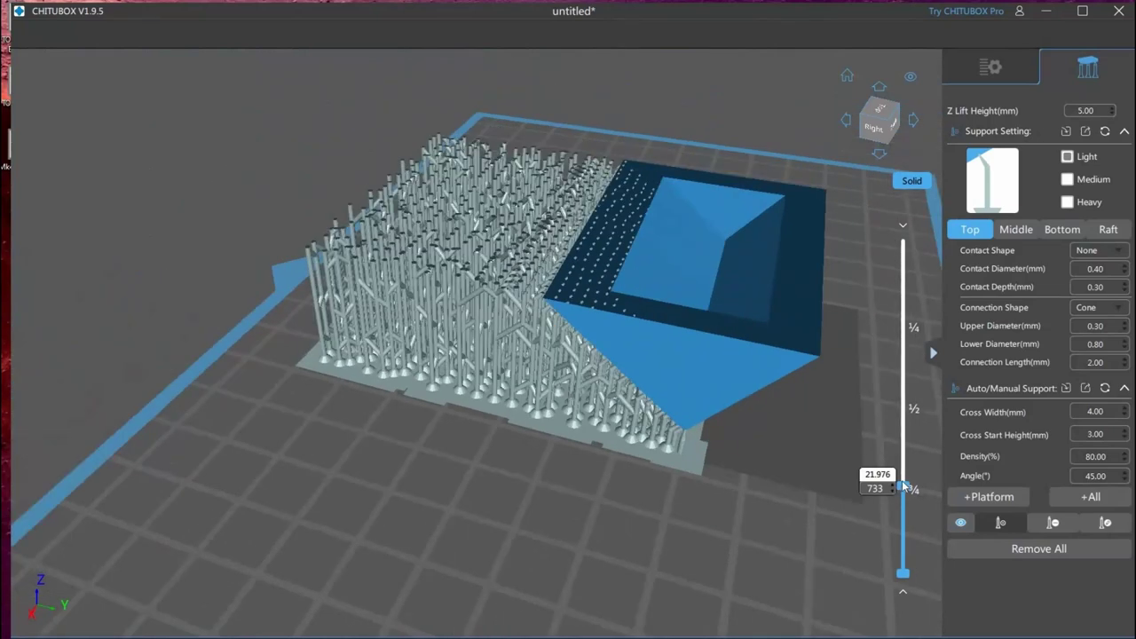
left_click_drag(903, 479, 756, 314)
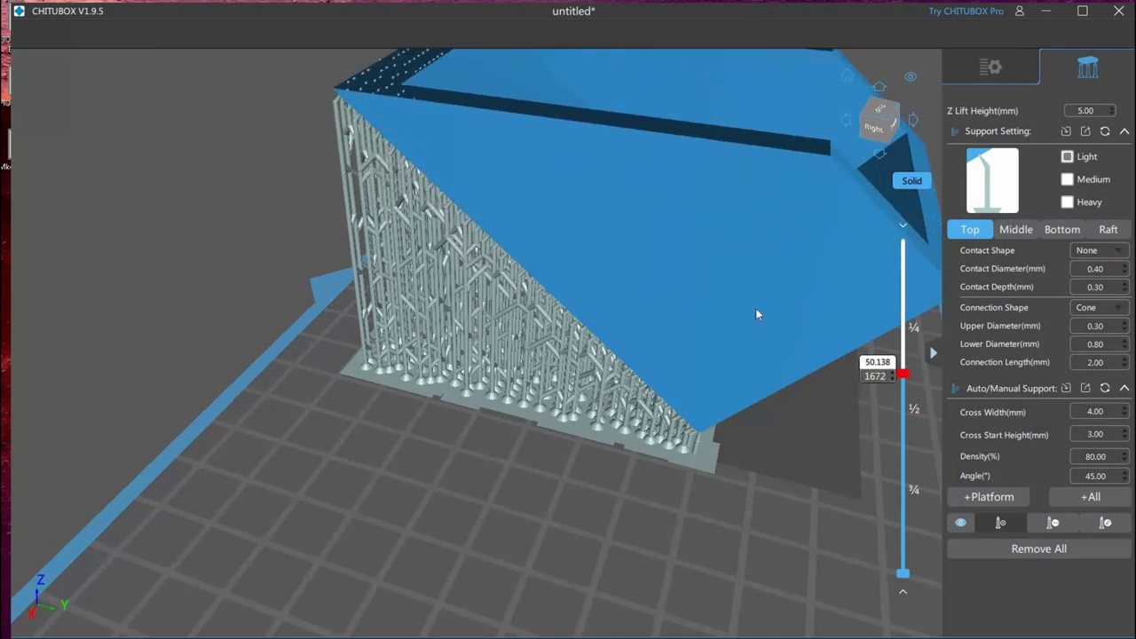
scroll(745, 375, "down", 4)
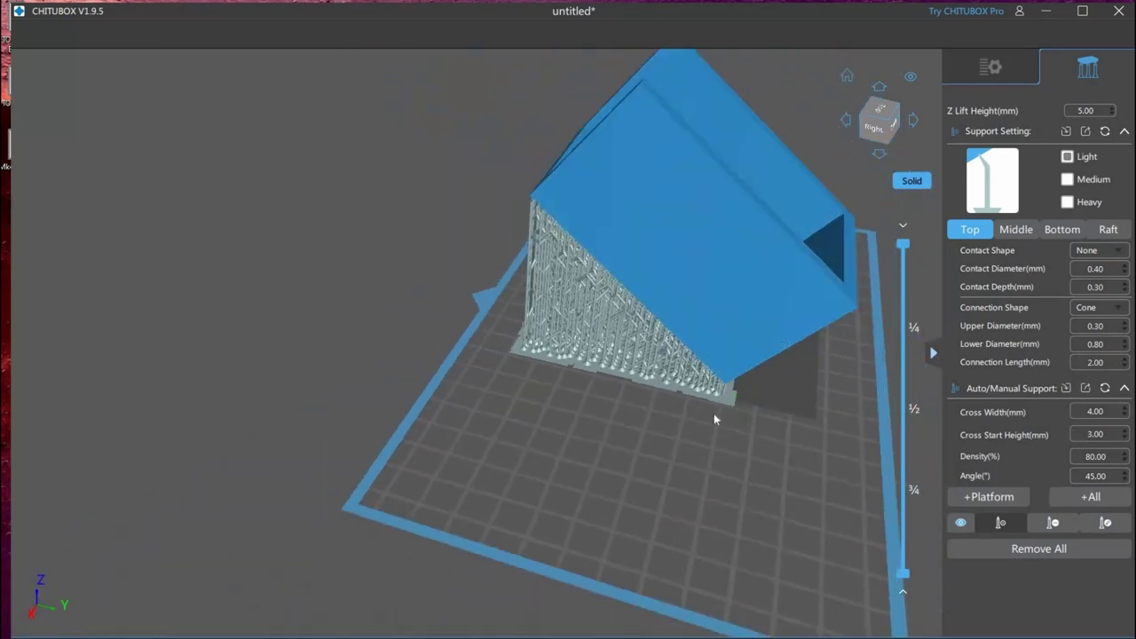
left_click_drag(727, 426, 703, 414)
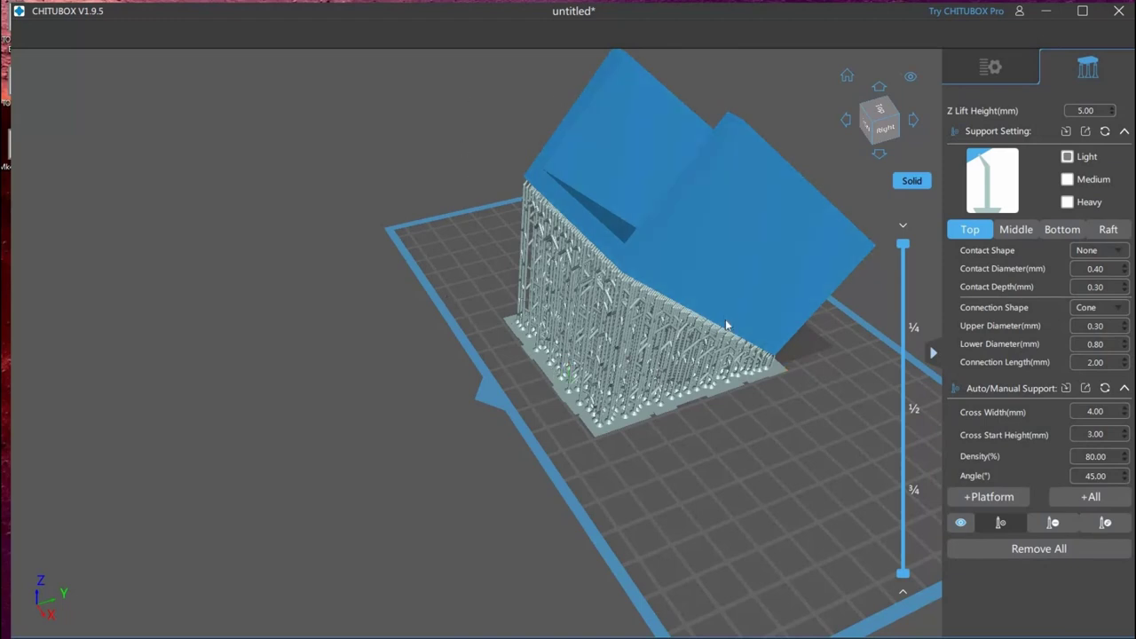
Delete the supported box from the build plate and load the TOC Demo Body model
left_click(978, 70)
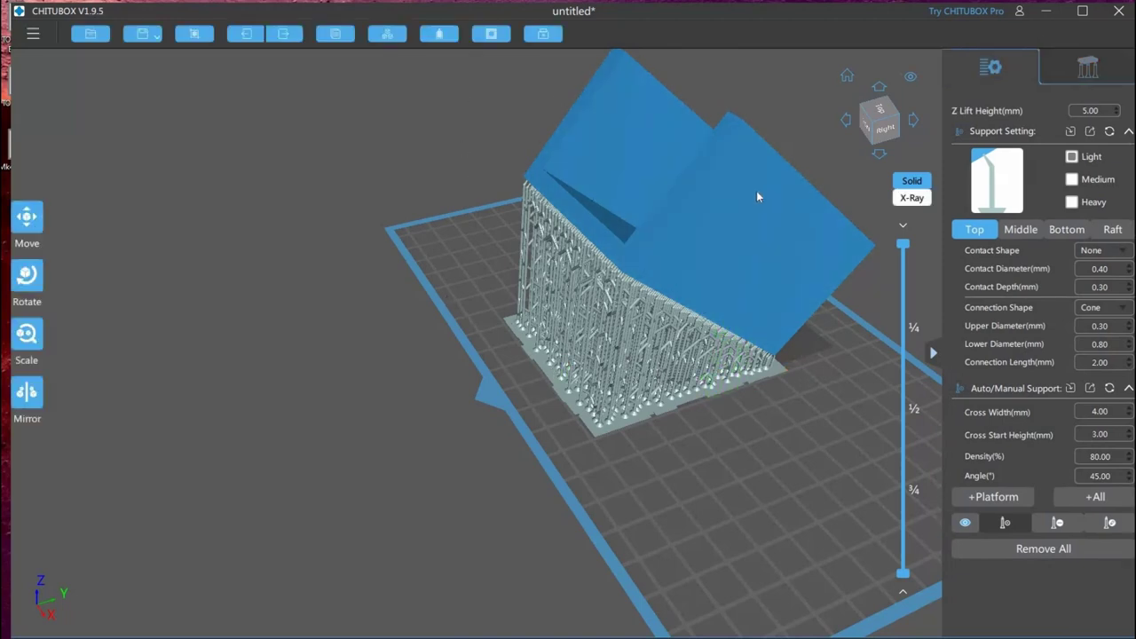
key("Delete")
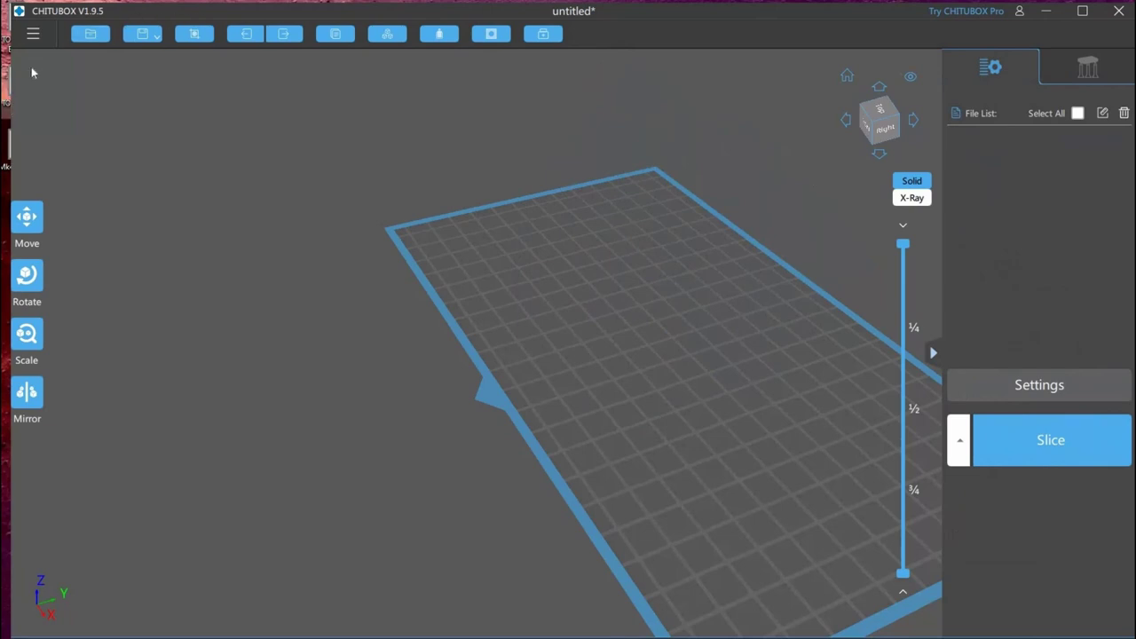
left_click_drag(532, 11, 595, 10)
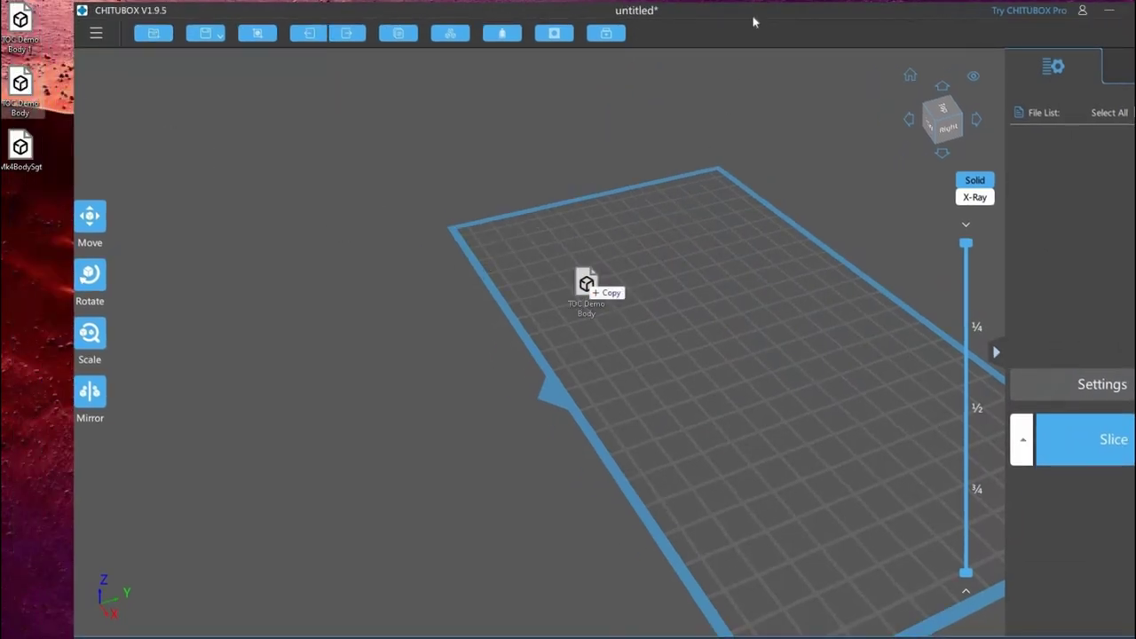
left_click_drag(586, 284, 587, 285)
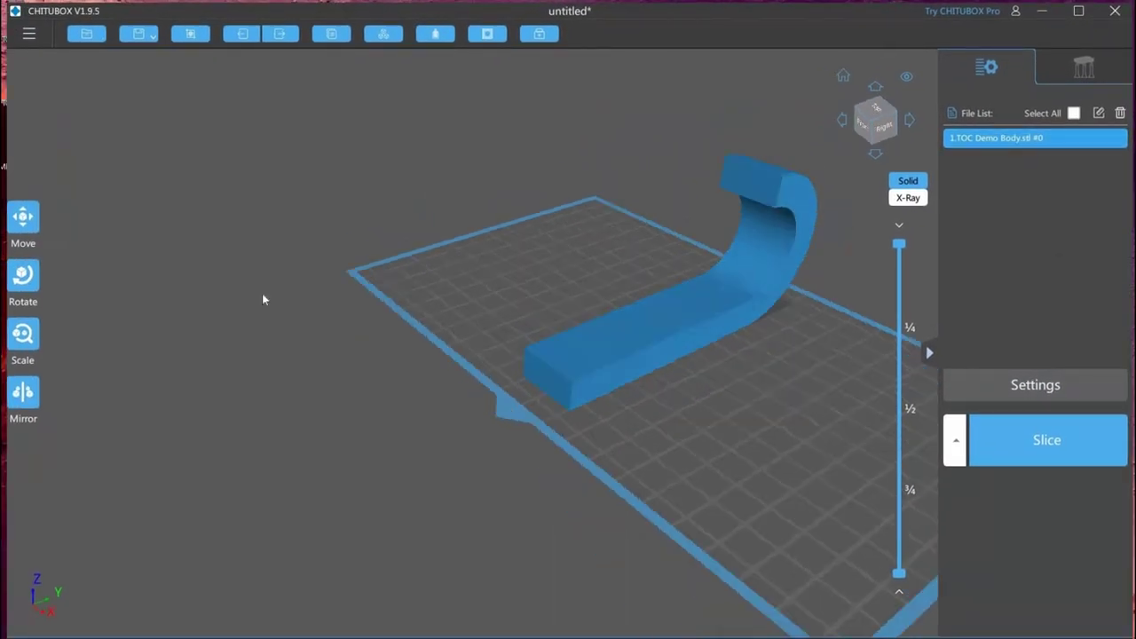
right_click_drag(263, 299, 302, 298)
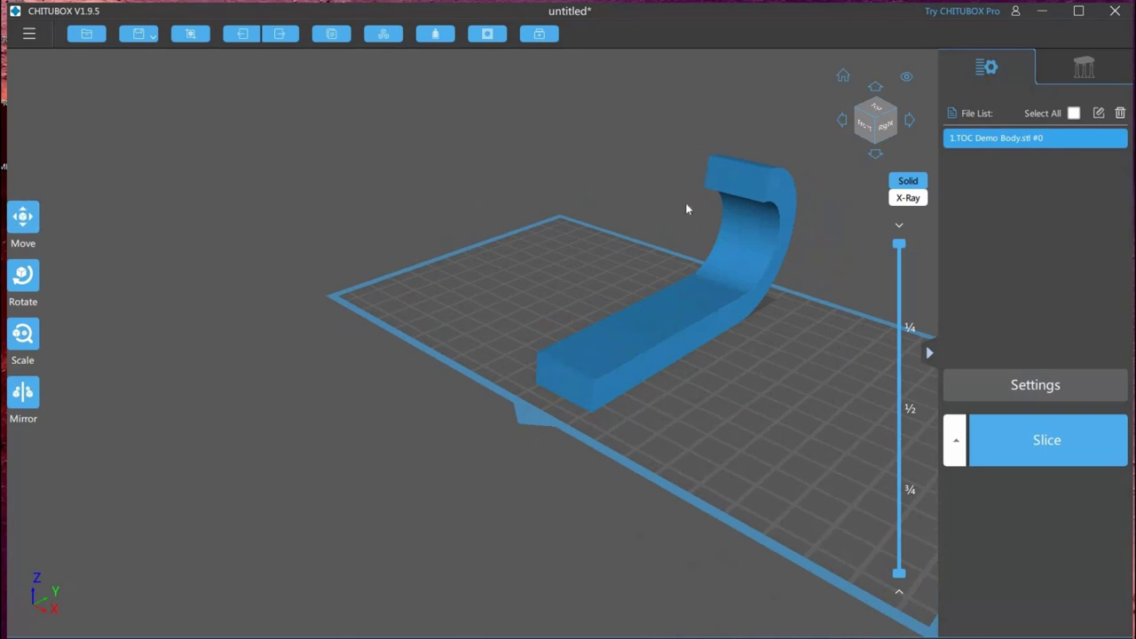
Tilt the hook-shaped body about the X axis, first to -43° and then steeper, and generate light supports under its curve
key("r")
left_click_drag(711, 184, 798, 348)
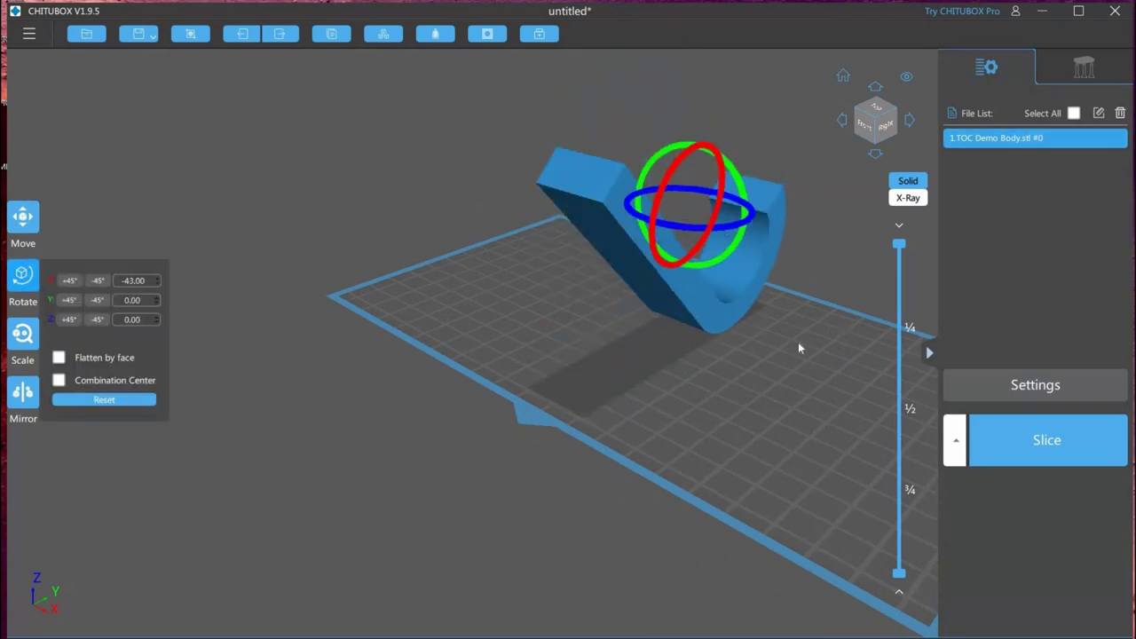
right_click_drag(696, 313, 674, 165)
left_click(27, 226)
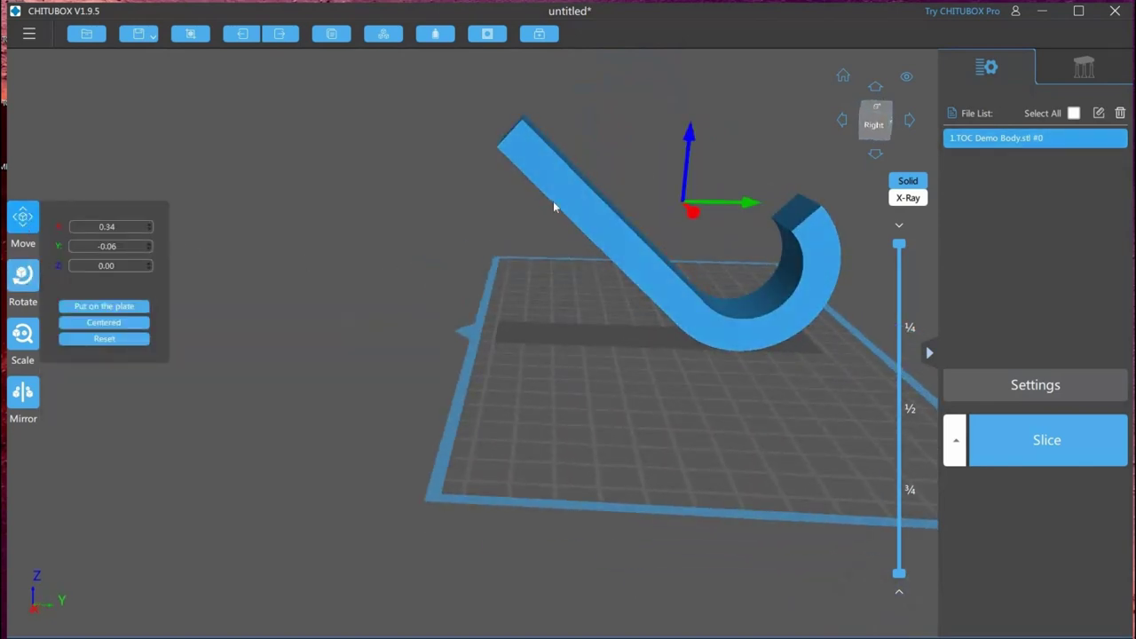
key("r")
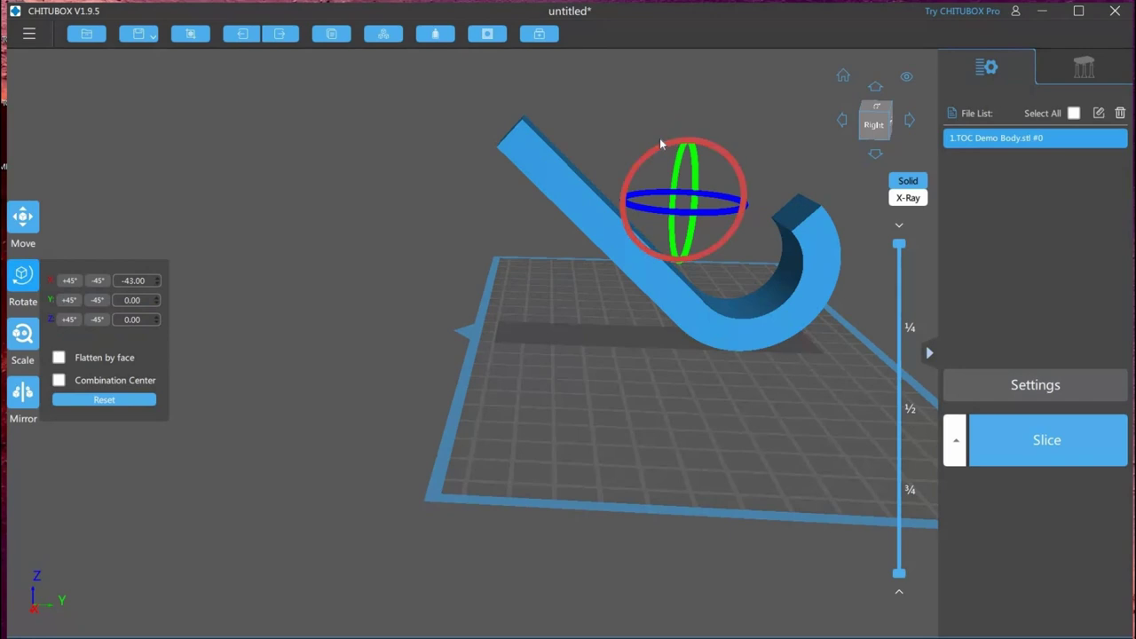
left_click_drag(662, 139, 1070, 68)
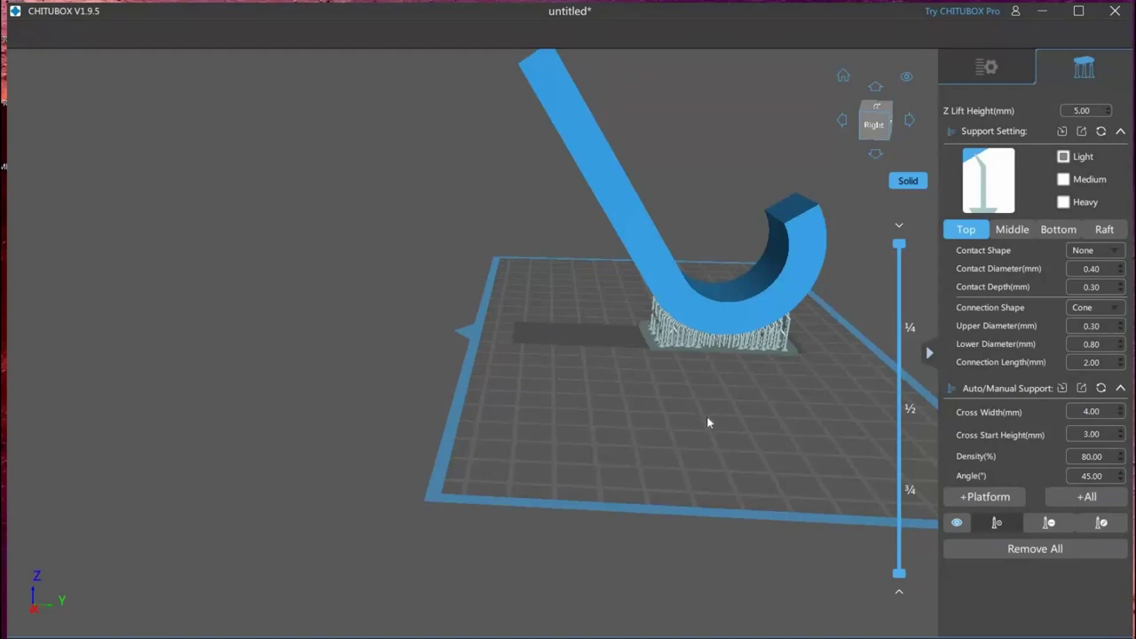
Scrub the hook-shaped body's layer preview from layer 306 up through layers 1268 and 2063
left_click_drag(706, 422, 857, 270)
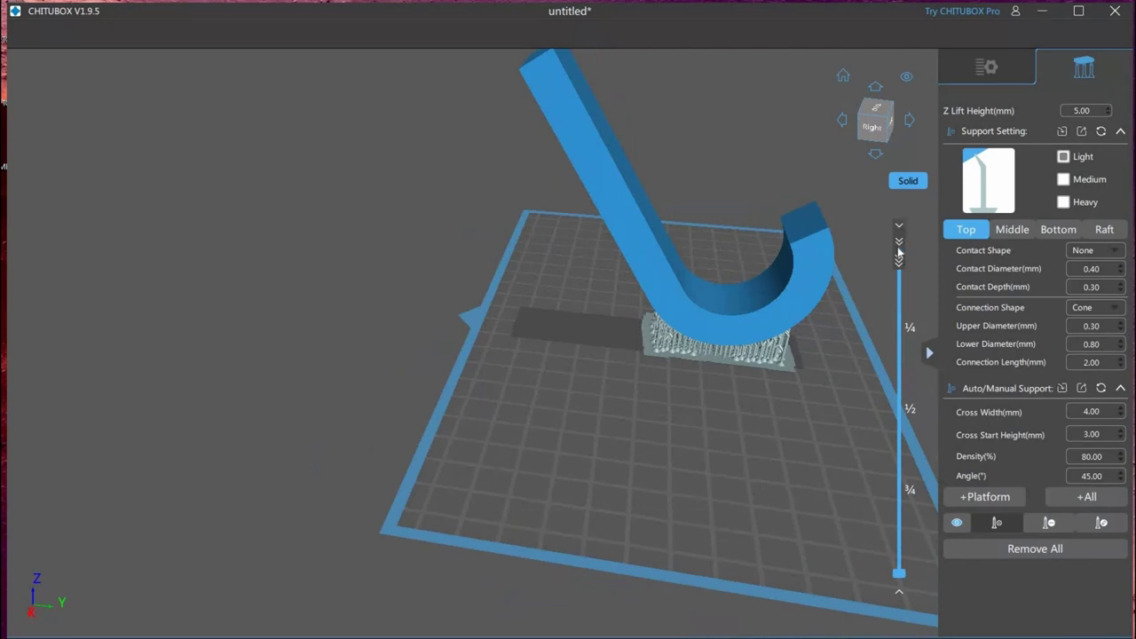
left_click_drag(918, 456, 880, 538)
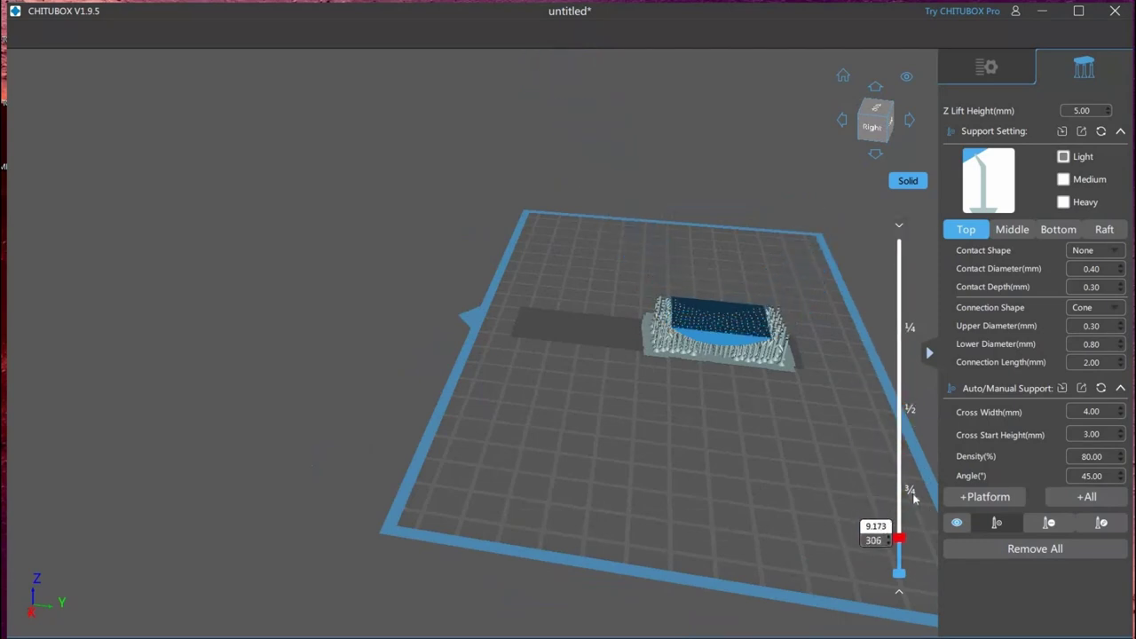
scroll(914, 500, "up", 6)
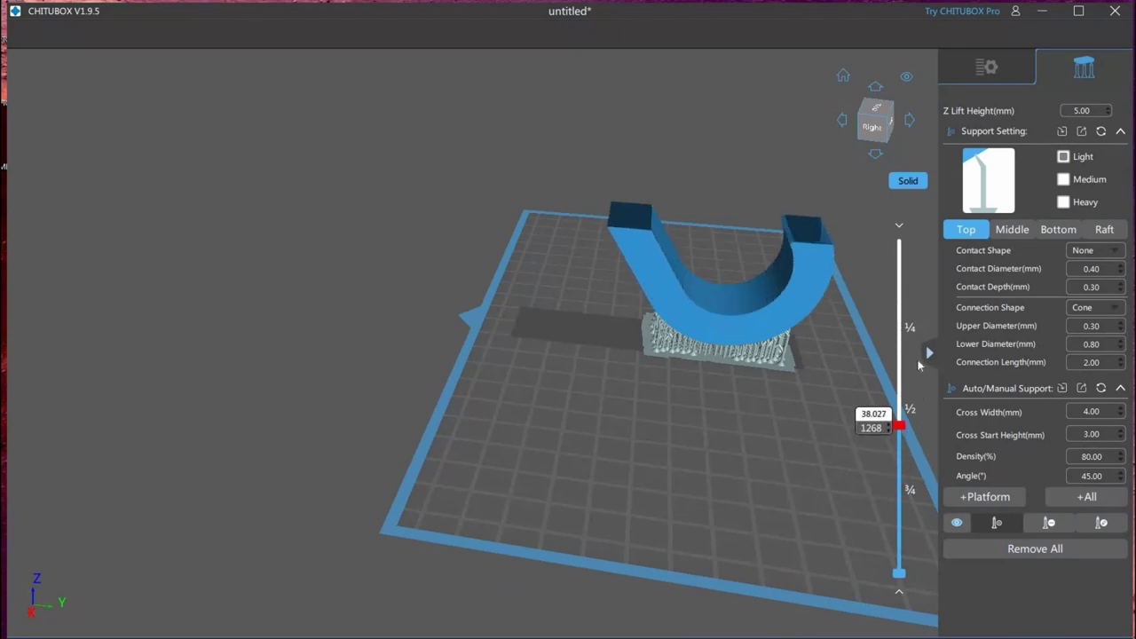
scroll(919, 359, "up", 2)
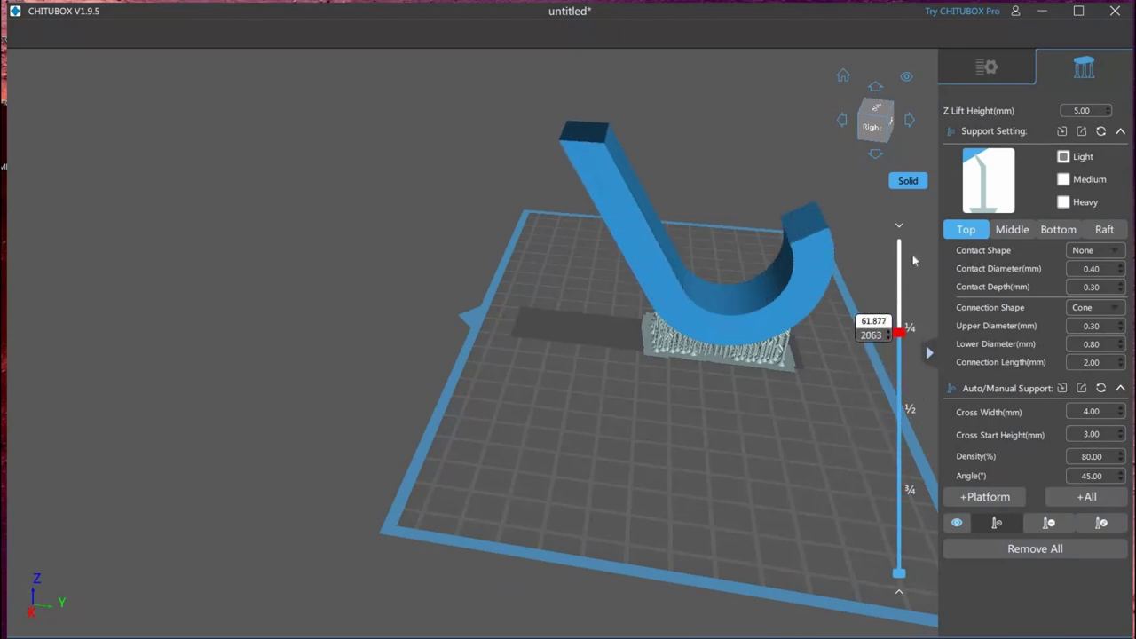
Lower the layer preview to layer 1863 while viewing the slanted arm and its supports from a low side angle
left_click_drag(690, 394, 546, 217)
left_click(546, 216)
scroll(546, 216, "up", 2)
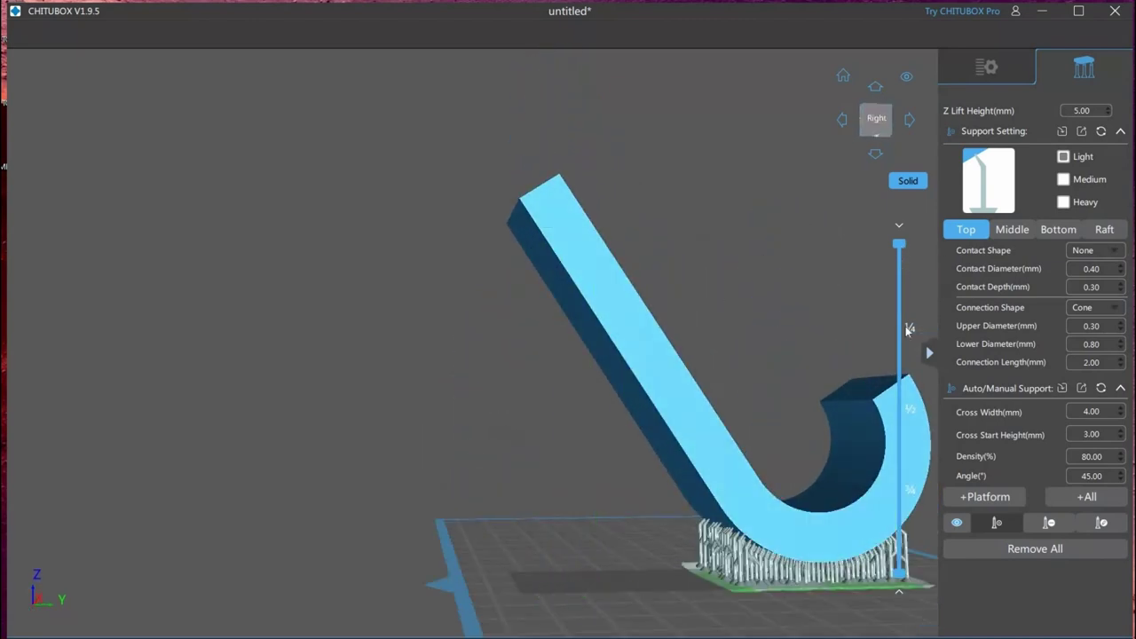
left_click_drag(908, 356, 904, 381)
scroll(903, 368, "down", 2)
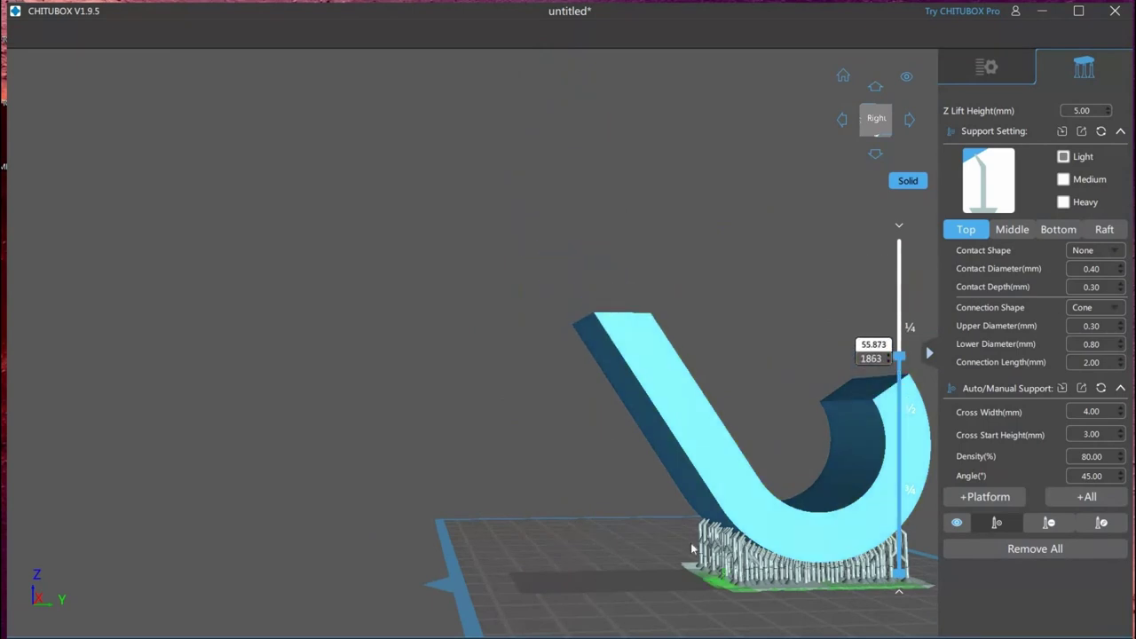
Examine the slanted arm's unsupported underside and the edge of the supported curve from the side
left_click_drag(685, 543, 644, 522)
left_click(643, 498)
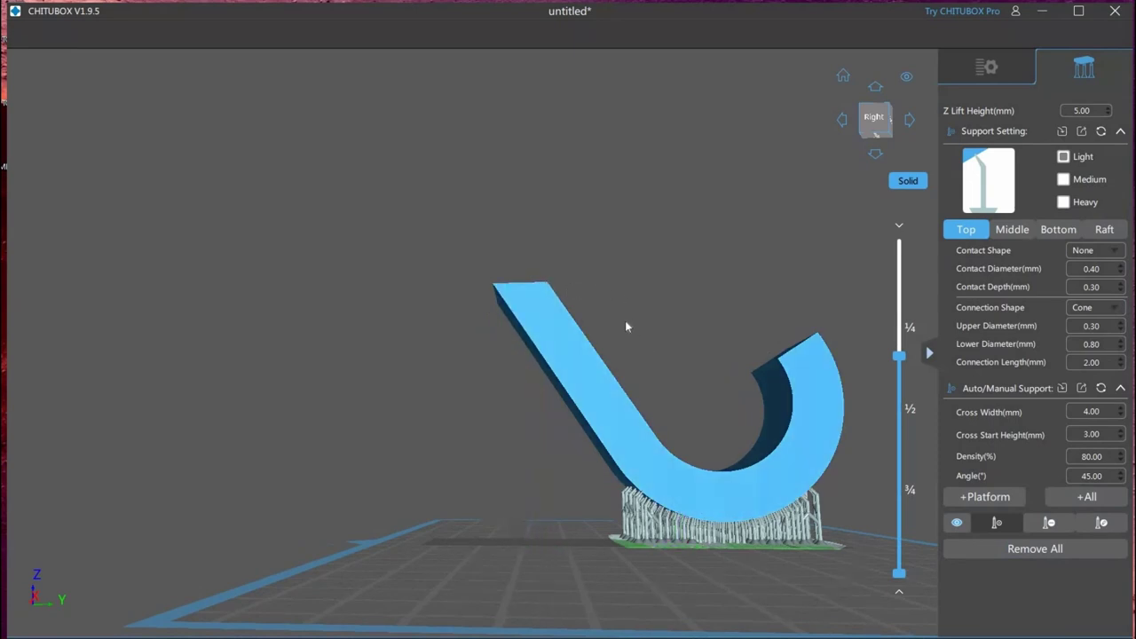
left_click(575, 341)
right_click_drag(631, 307, 641, 331)
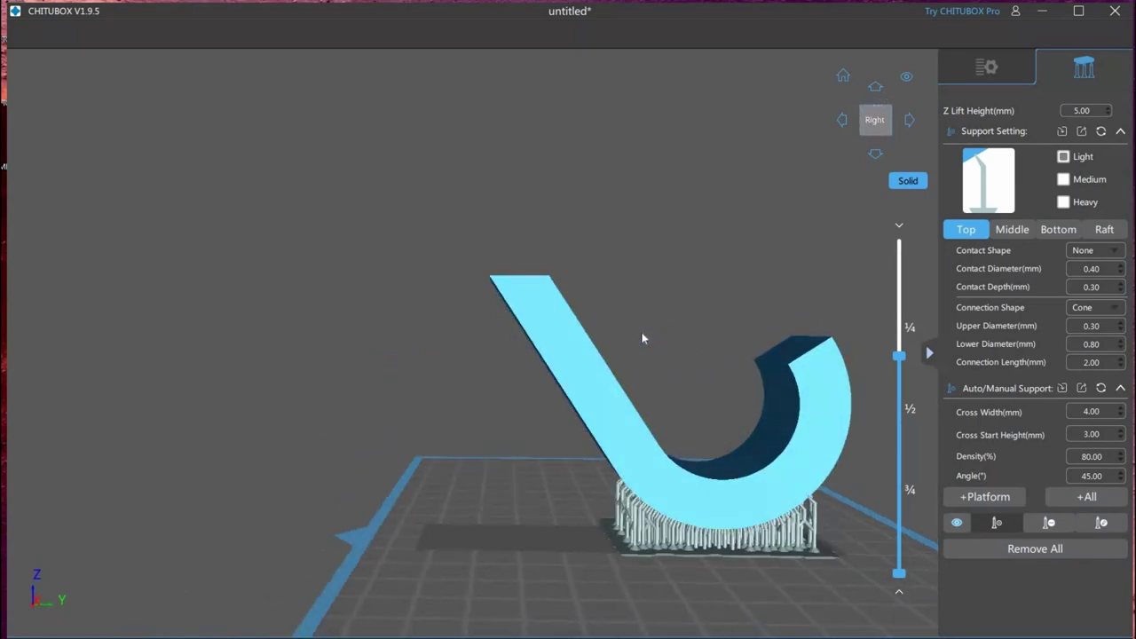
right_click_drag(554, 271, 540, 280)
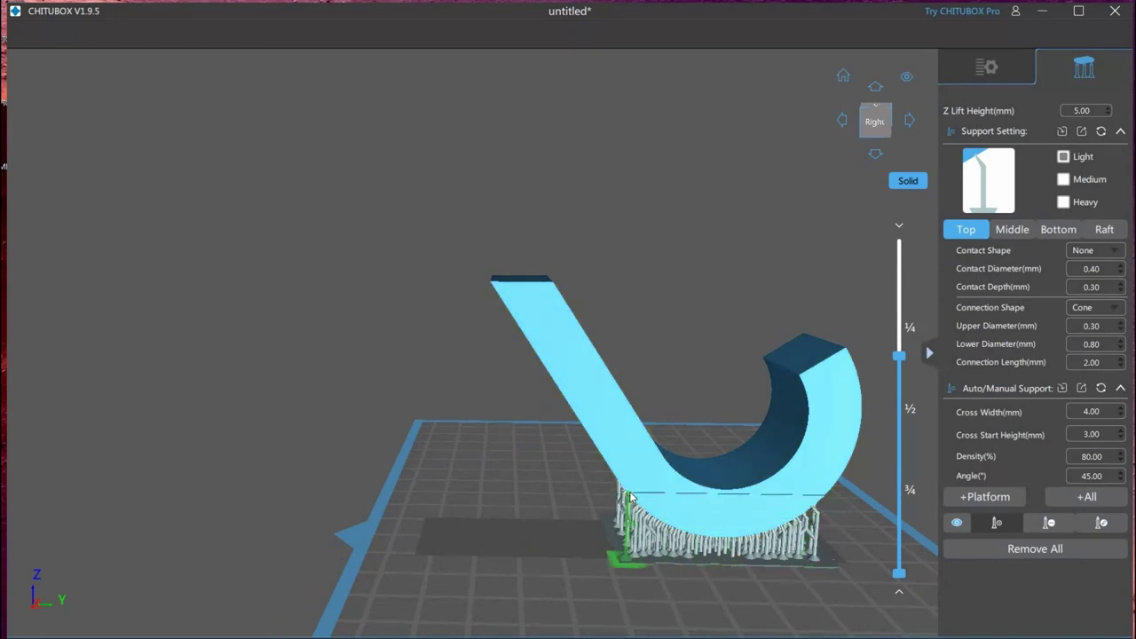
left_click(764, 557)
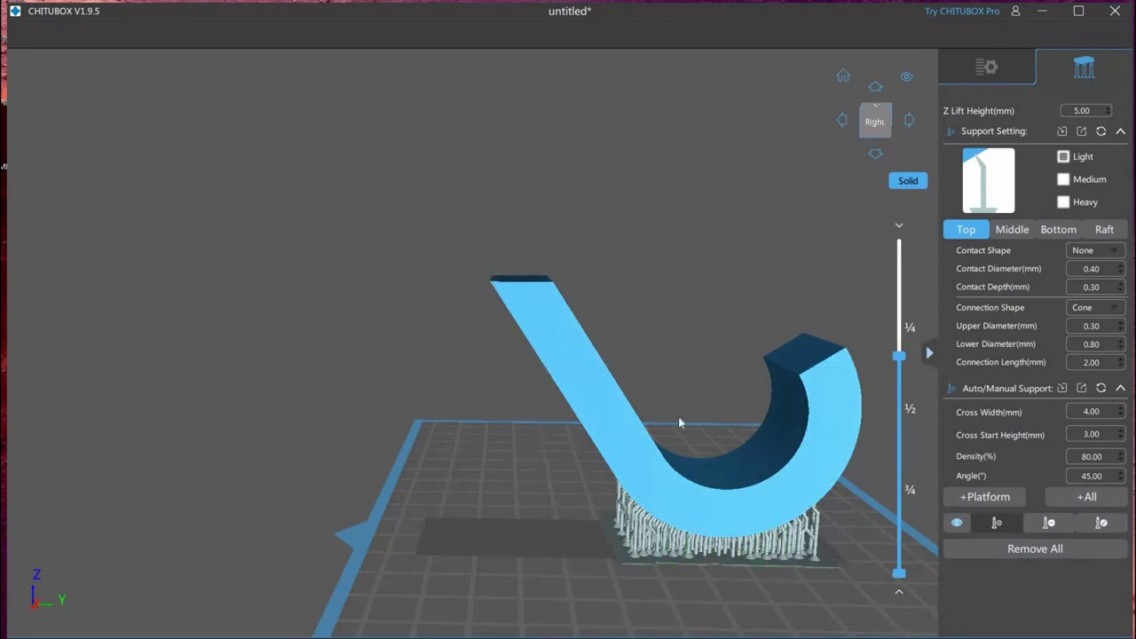
right_click_drag(675, 396, 520, 556)
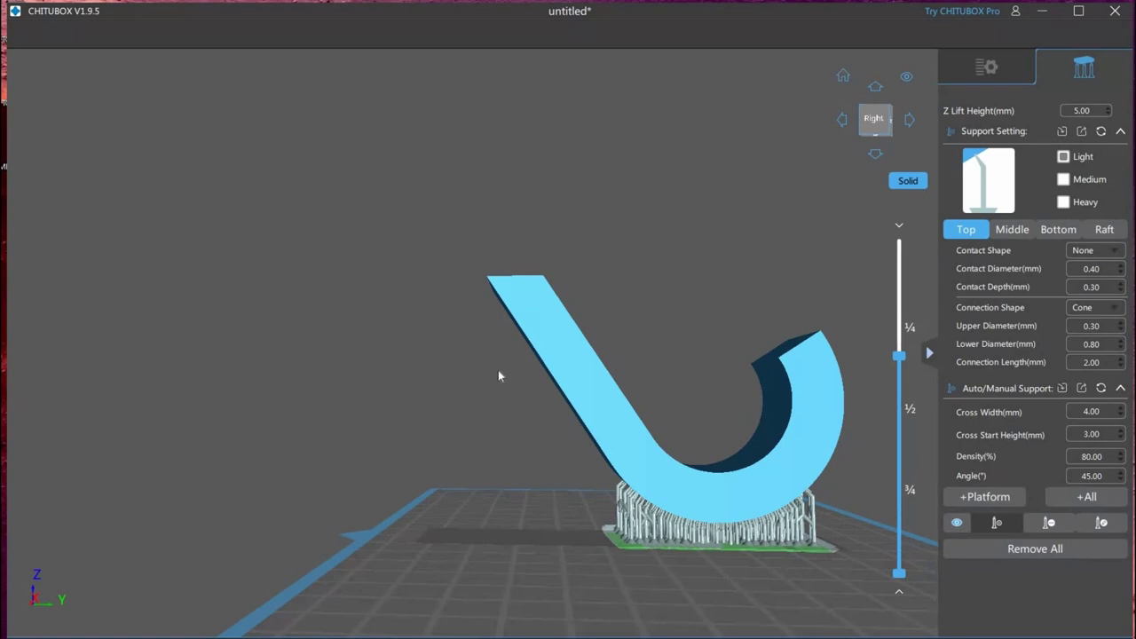
Place individual light supports by hand at intervals along both edges of the slanted arm's underside
left_click_drag(591, 469, 571, 355)
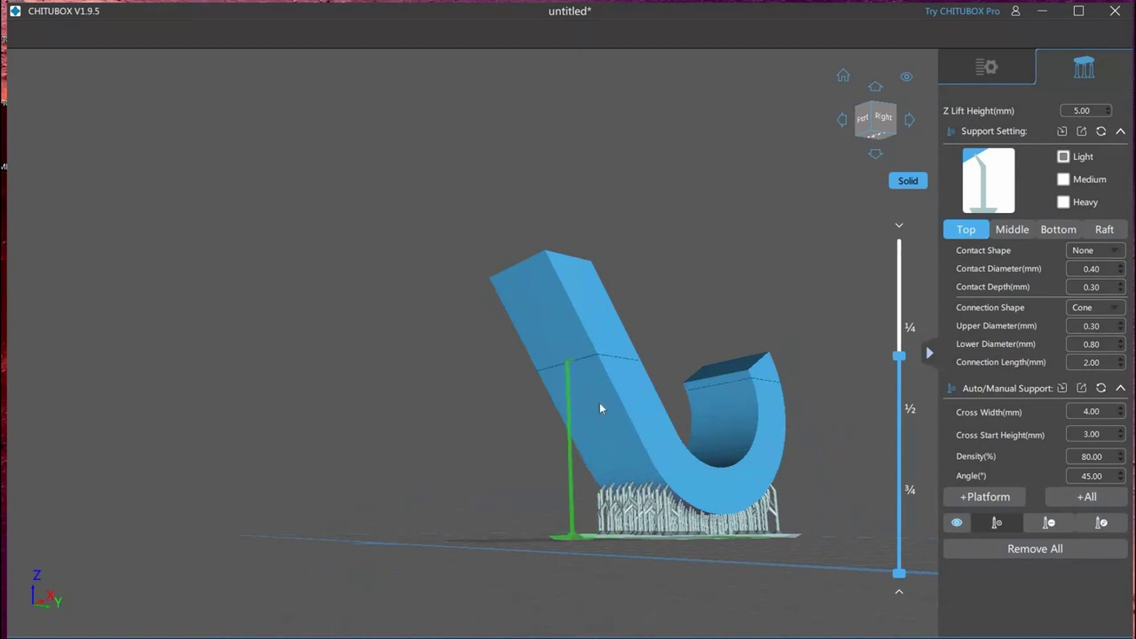
right_click_drag(592, 421, 566, 387)
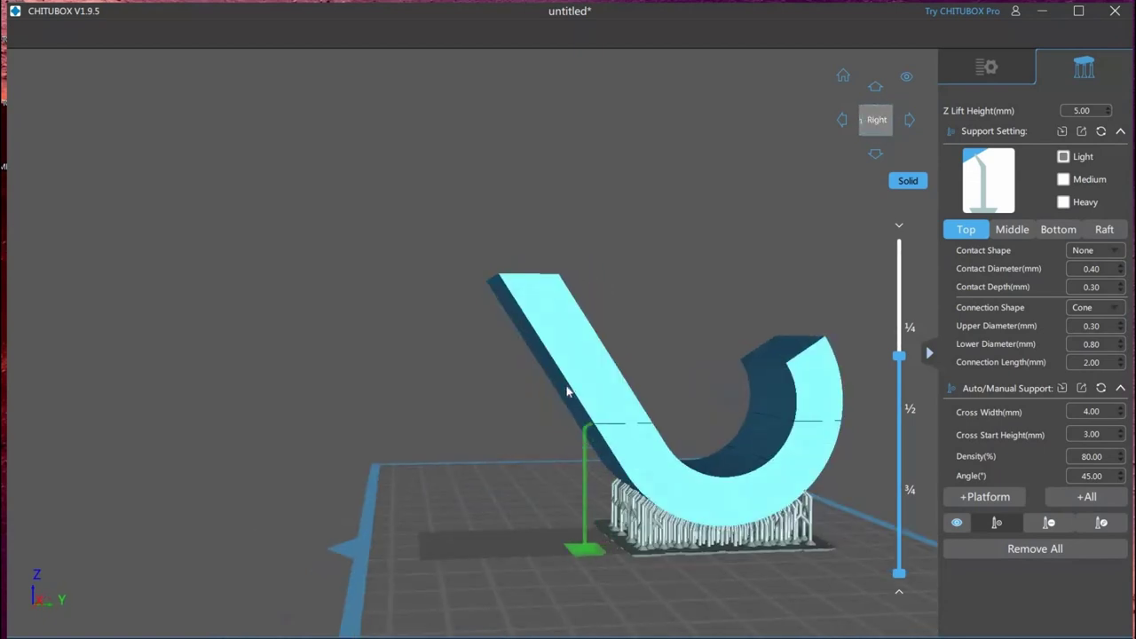
left_click(584, 424)
left_click(563, 388)
left_click(543, 358)
left_click(514, 320)
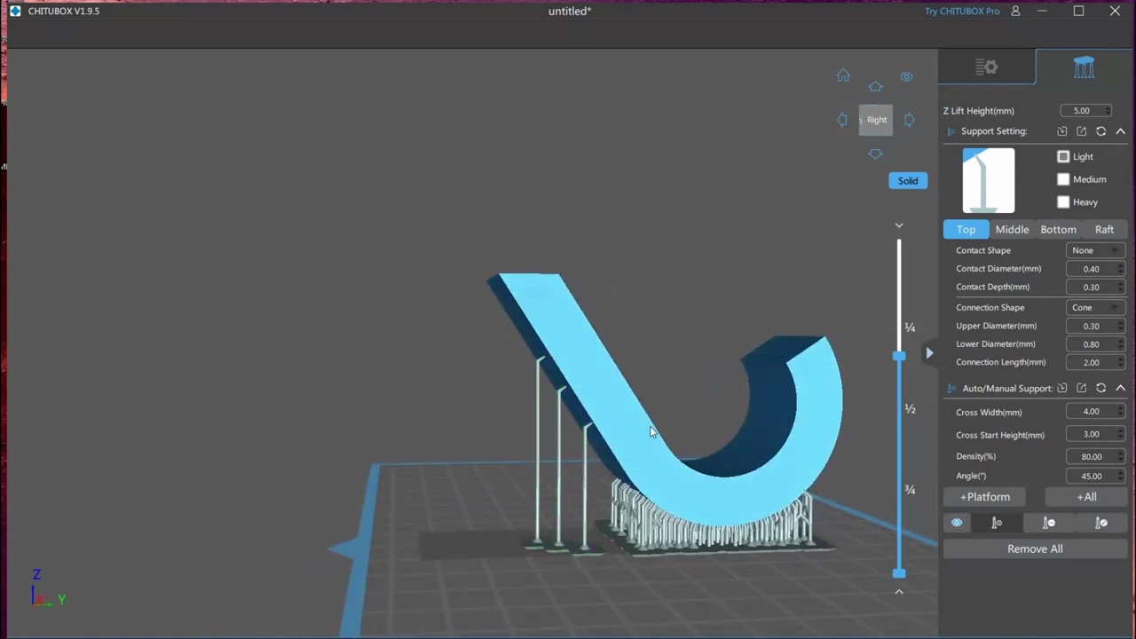
right_click_drag(658, 453, 656, 482)
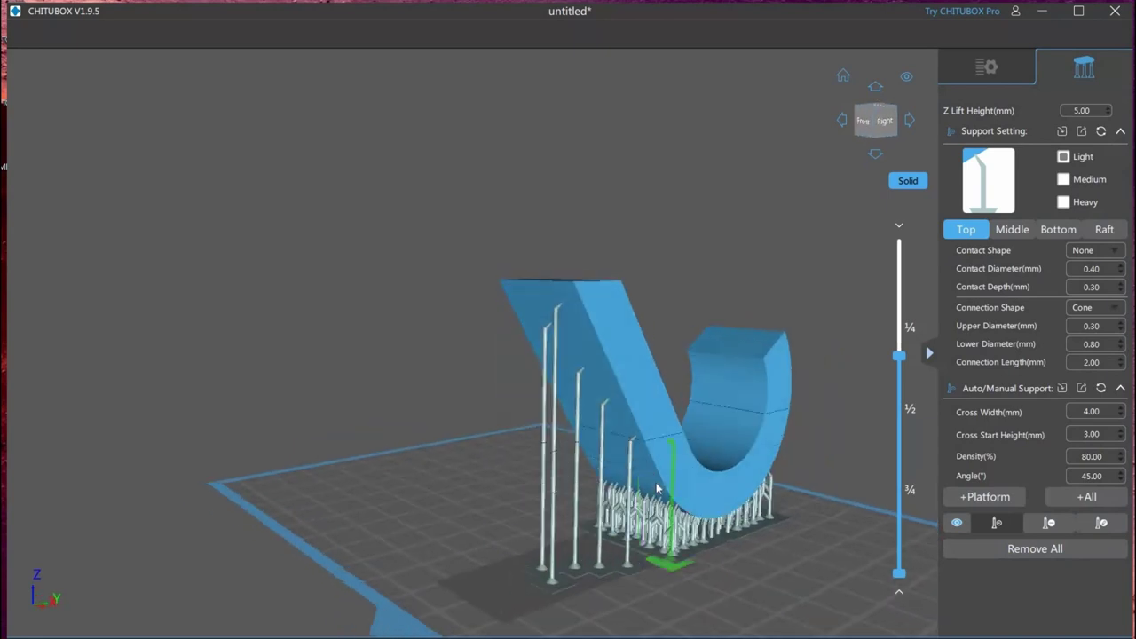
left_click(645, 461)
left_click(628, 417)
left_click(618, 403)
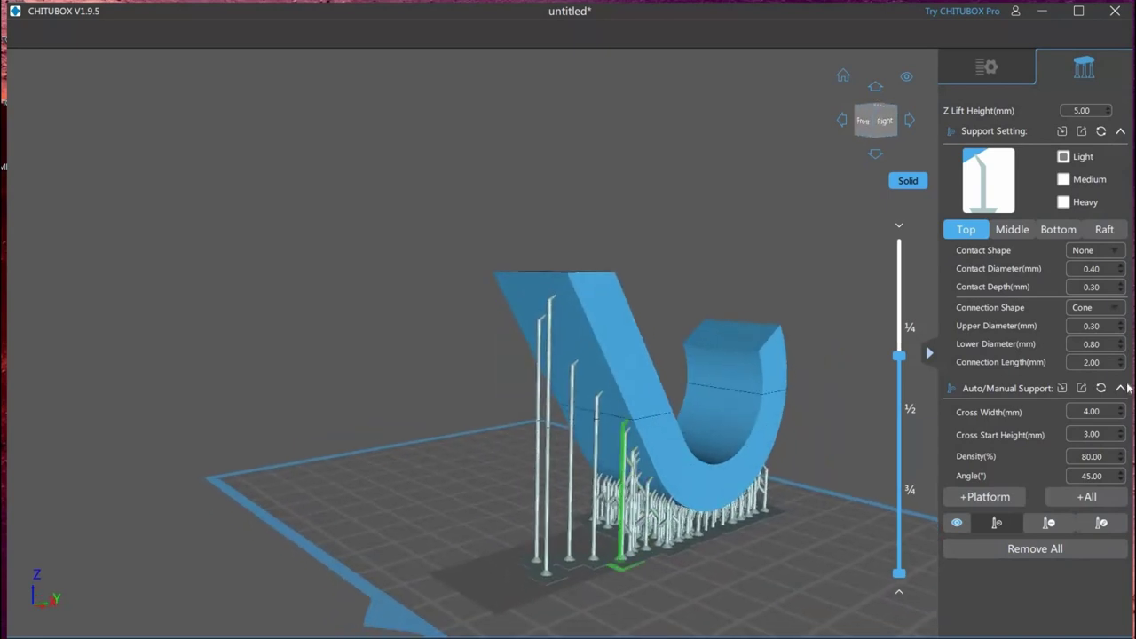
Remove all supports from the hook-shaped body and raise the layer preview back to its full height
left_click(547, 369)
right_click_drag(786, 451, 768, 445)
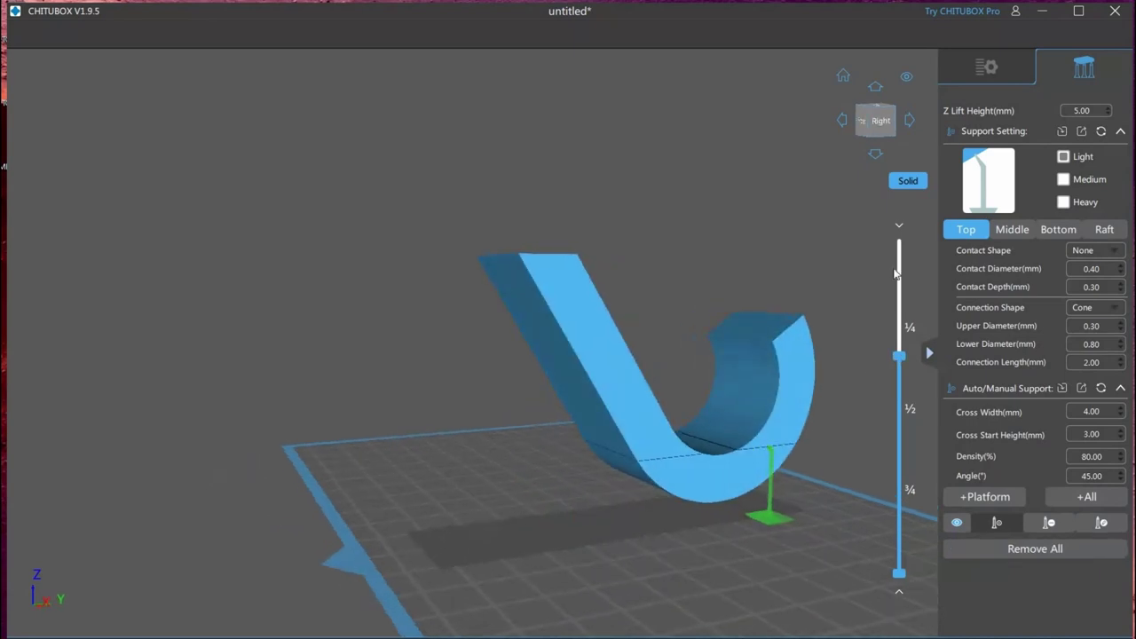
scroll(848, 310, "up", 2)
scroll(837, 324, "up", 5, "shift")
scroll(840, 313, "down", 3)
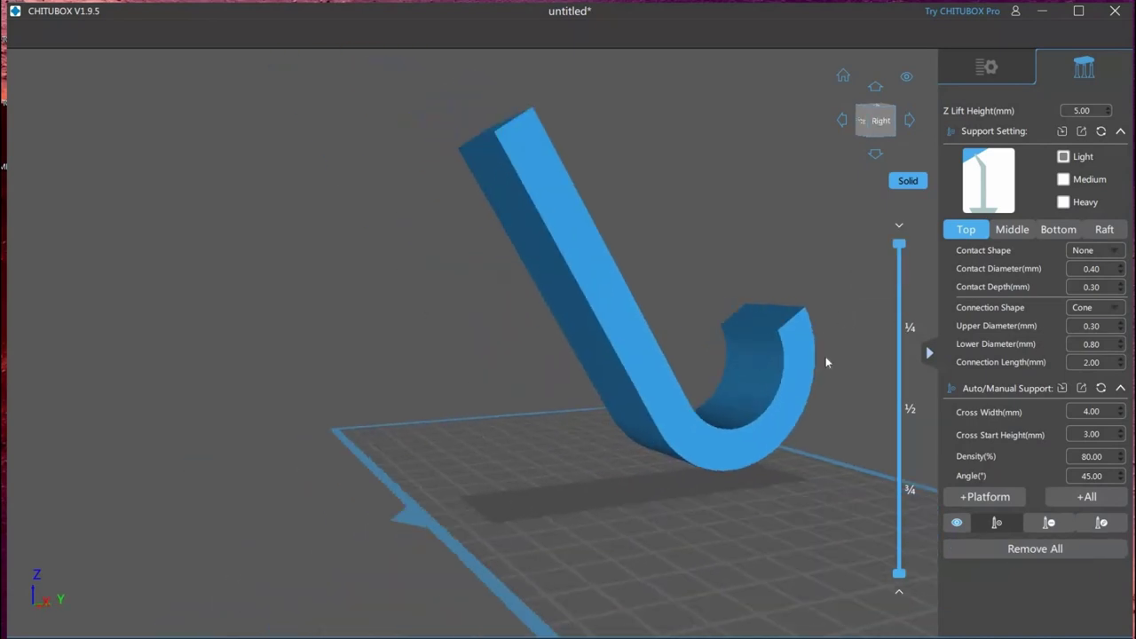
right_click_drag(825, 362, 539, 239)
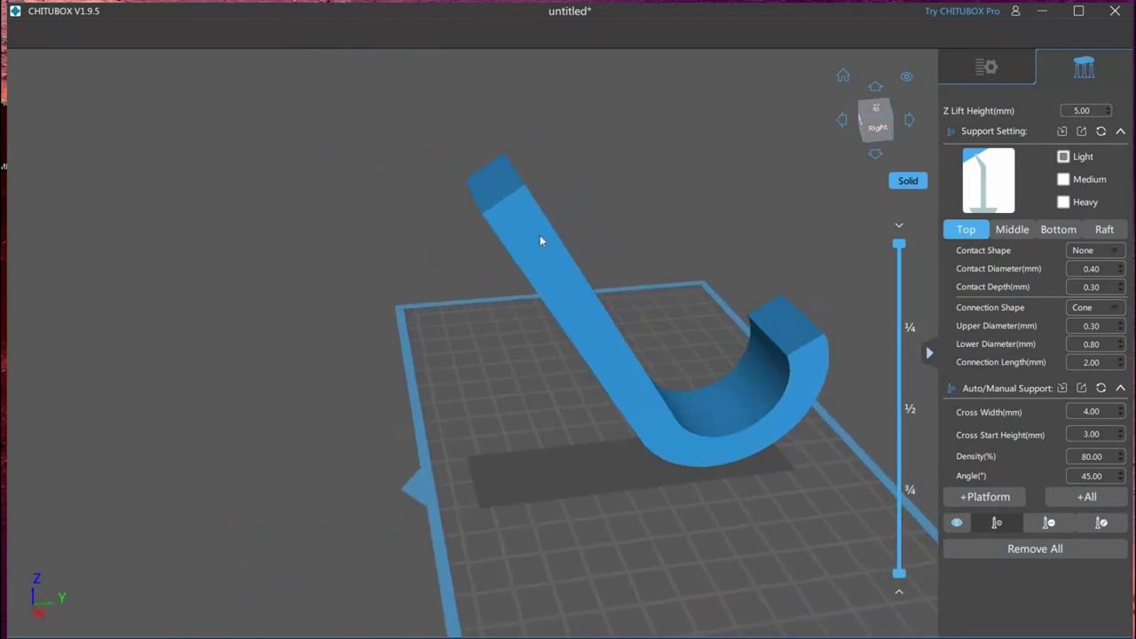
Rotate the hook-shaped body 40° about the X axis, lowering its long arm close to the build plate
key("Escape")
key("r")
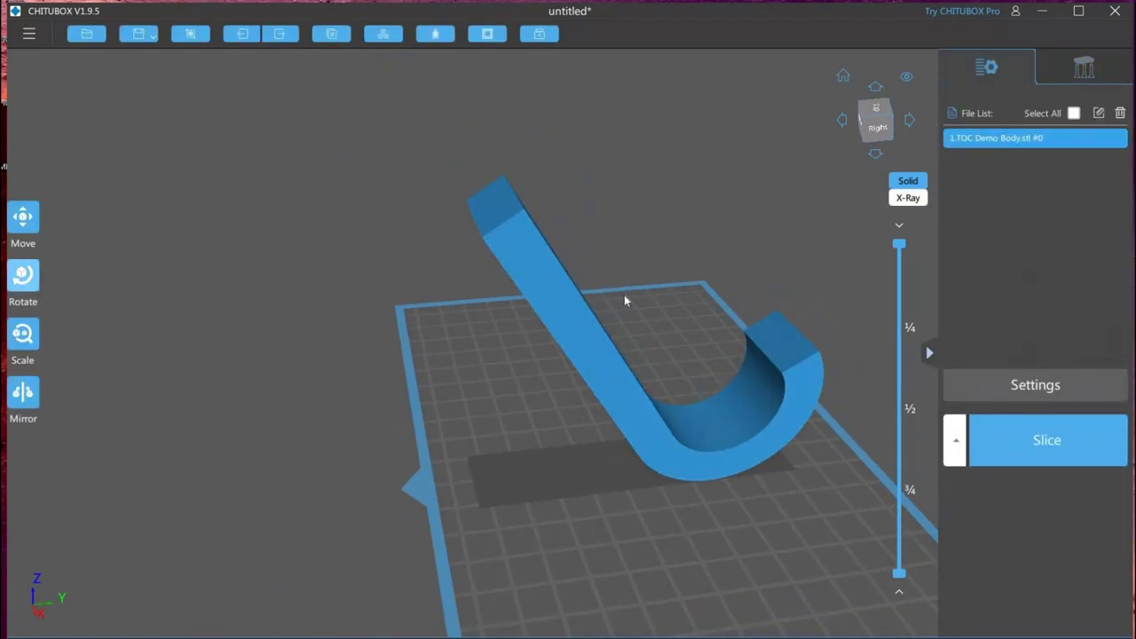
left_click_drag(617, 297, 671, 438)
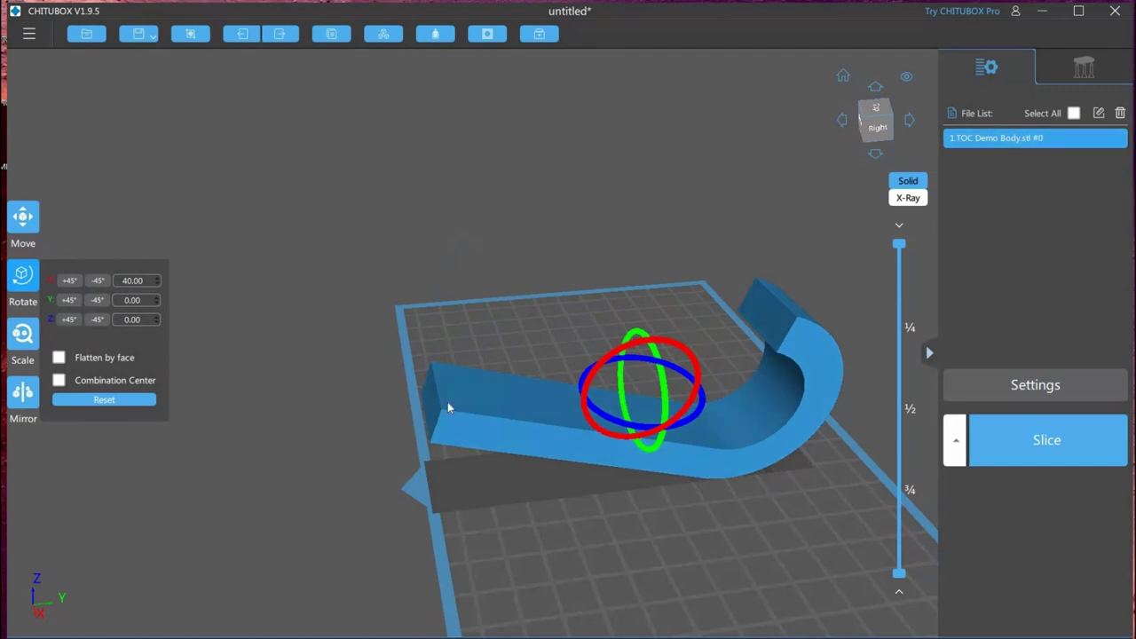
Generate automatic light supports at 80% density for the hook-shaped body and view them from the front and side
left_click(1085, 68)
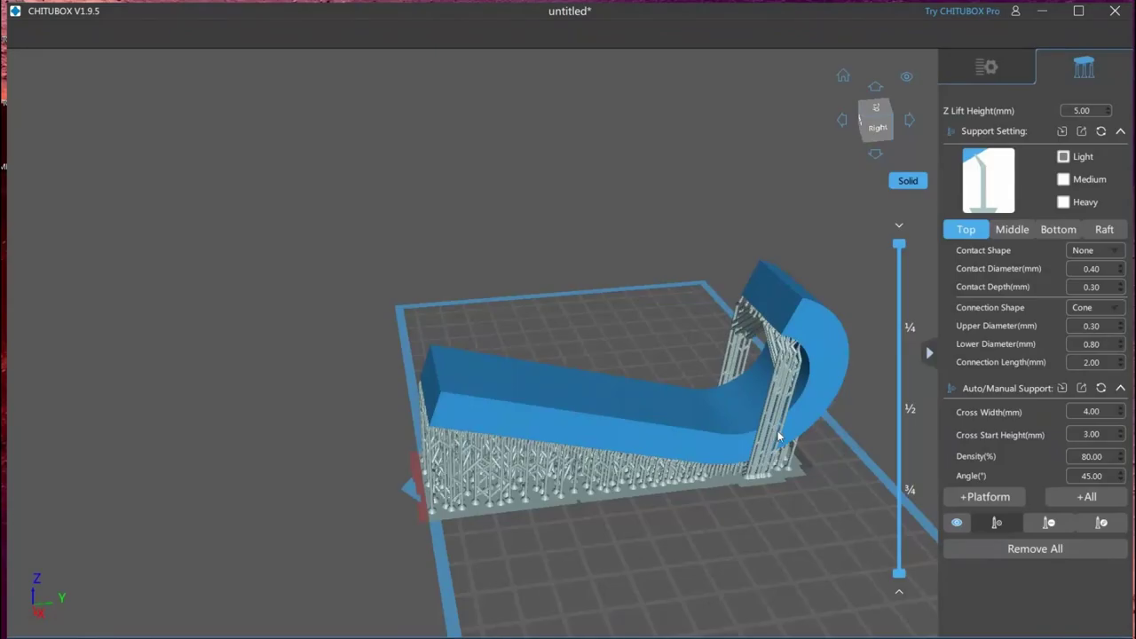
right_click_drag(787, 432, 765, 451)
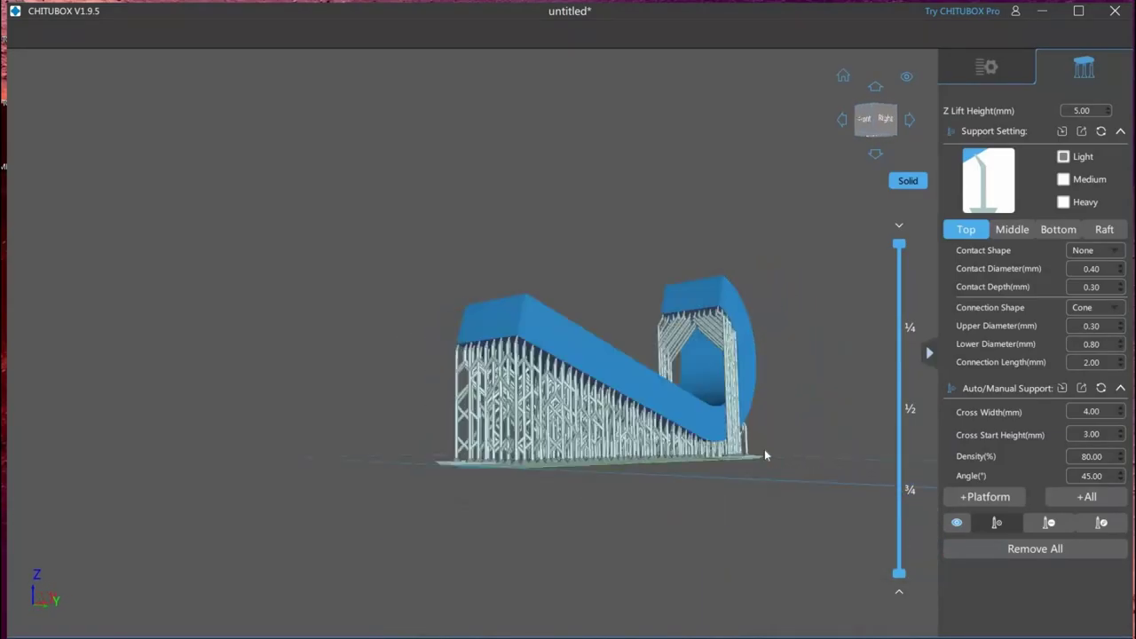
left_click_drag(765, 452, 906, 312)
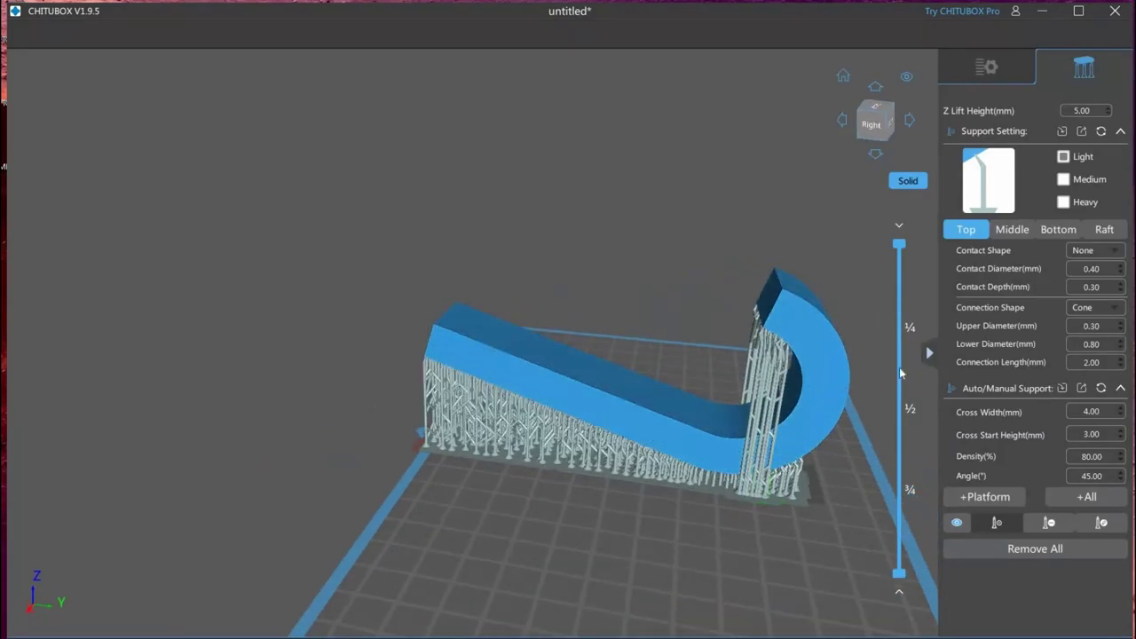
Lower the layer preview to about 12.8 mm to inspect the long arm's cross-section, and raise it back to nearly full height
left_click_drag(901, 373, 905, 499)
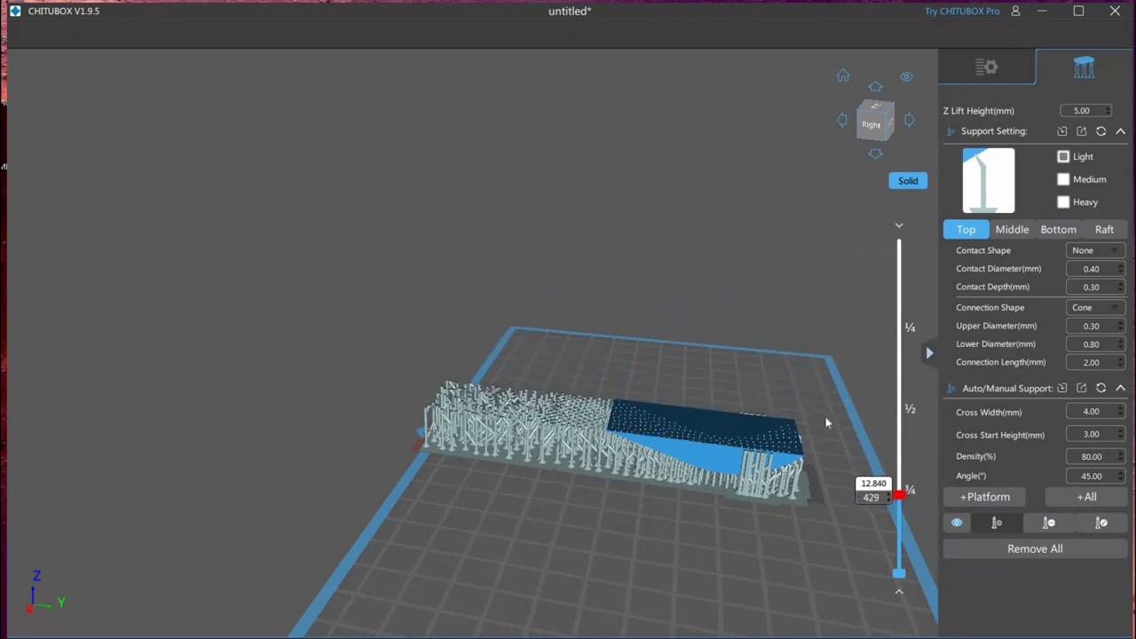
left_click_drag(789, 410, 908, 463)
left_click_drag(913, 402, 796, 284)
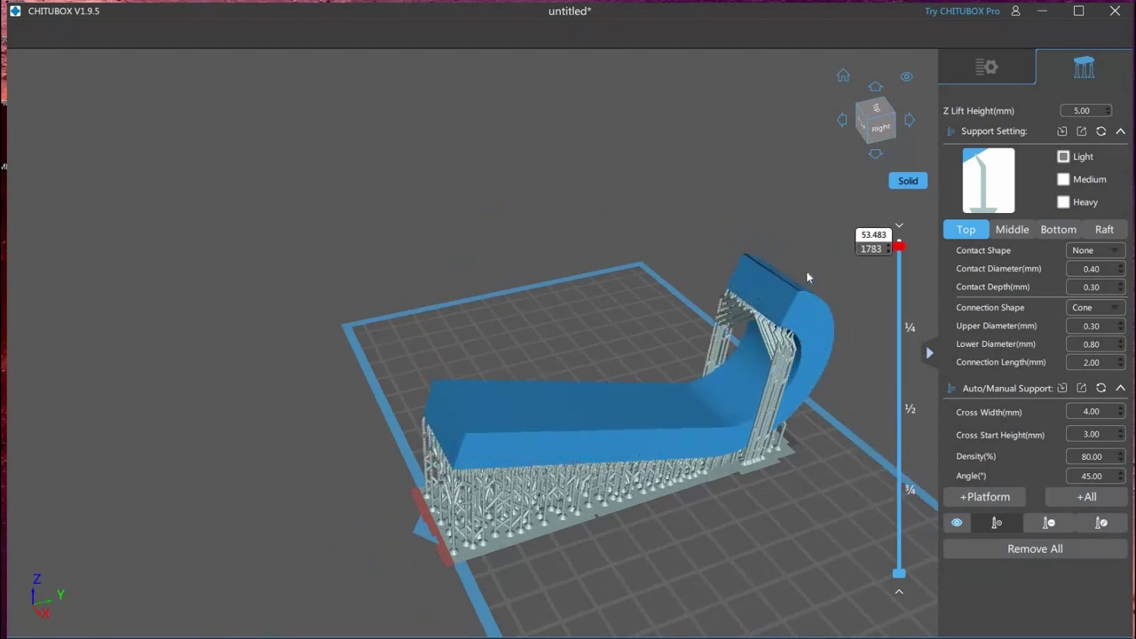
Examine the supports beneath the hook's overhanging end and inside its curve up close from the side
scroll(829, 393, "up", 5)
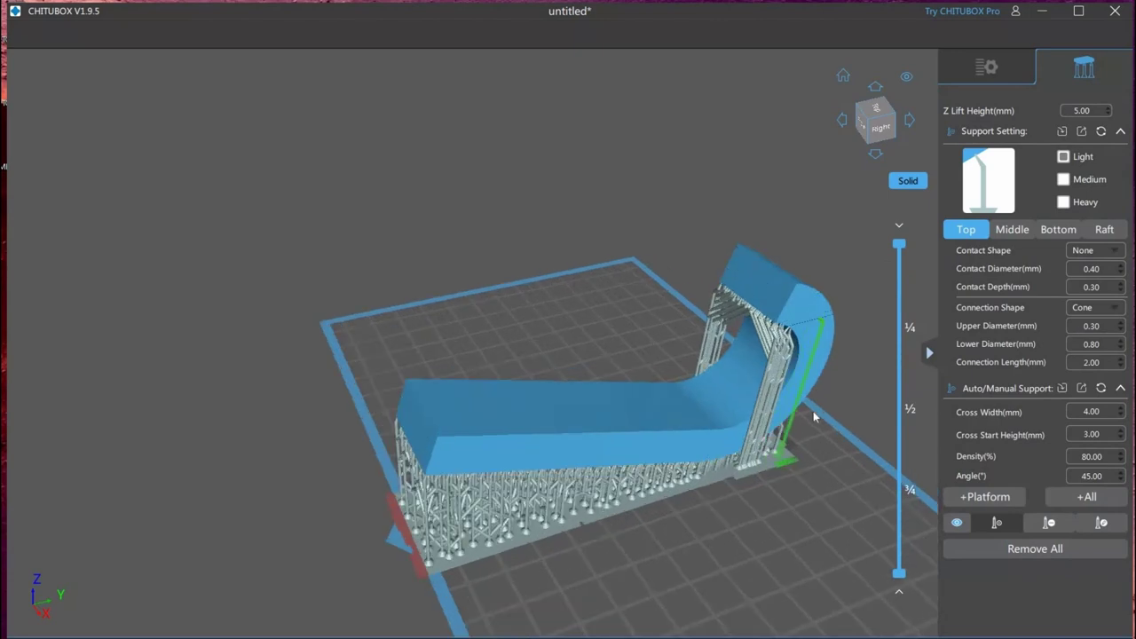
left_click(793, 382)
scroll(812, 379, "up", 2)
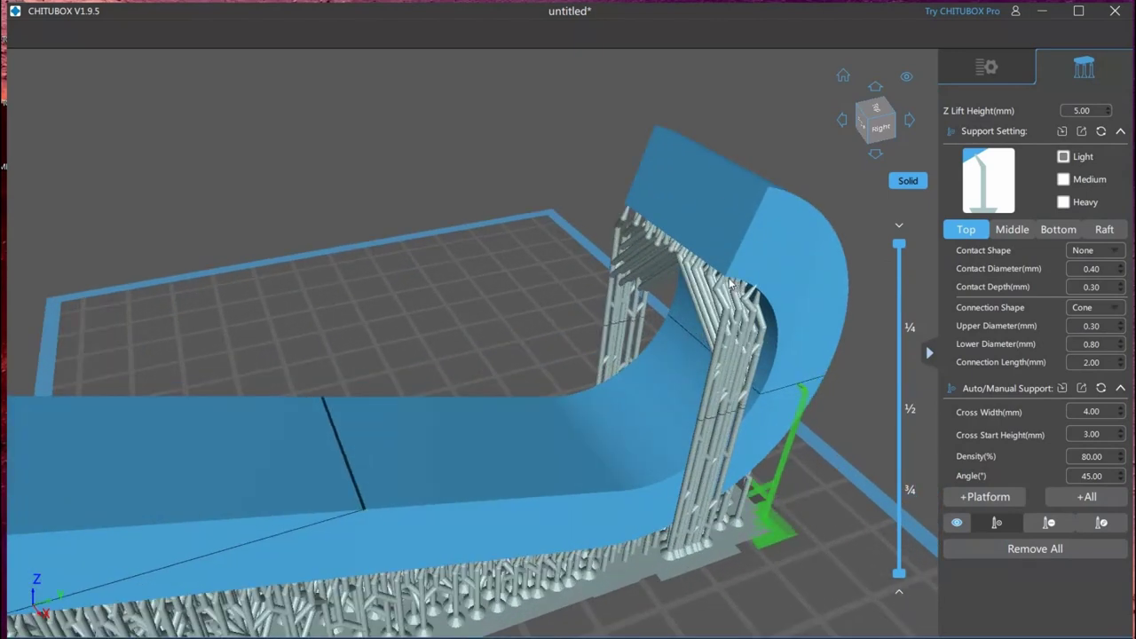
right_click_drag(805, 384, 686, 209)
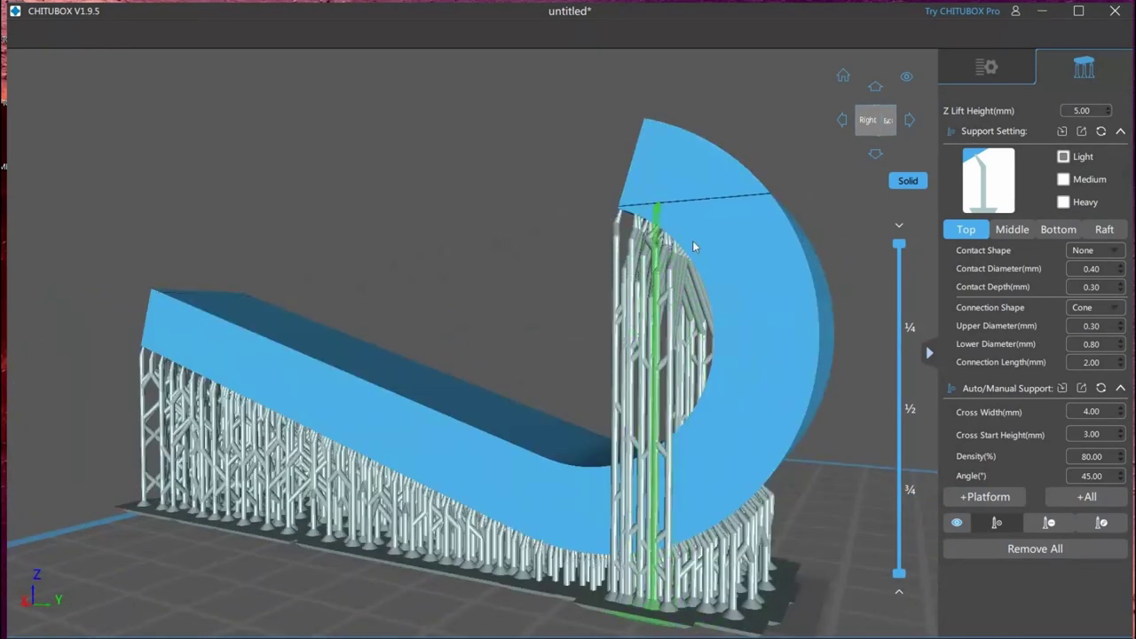
right_click_drag(664, 264, 717, 324)
scroll(701, 311, "up", 5)
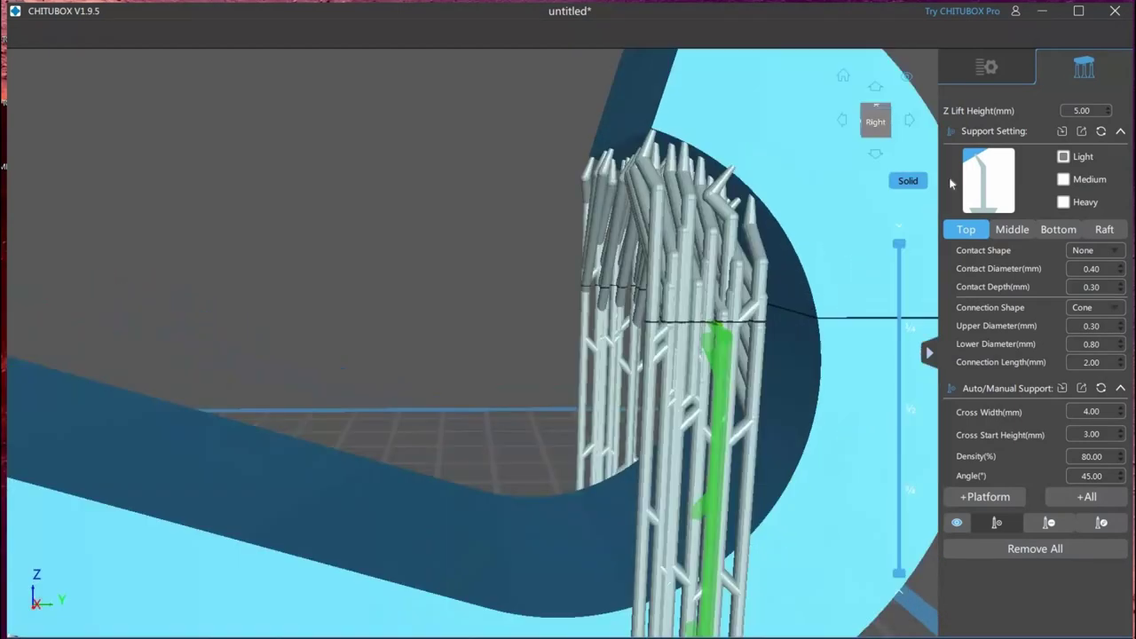
scroll(701, 311, "down", 7)
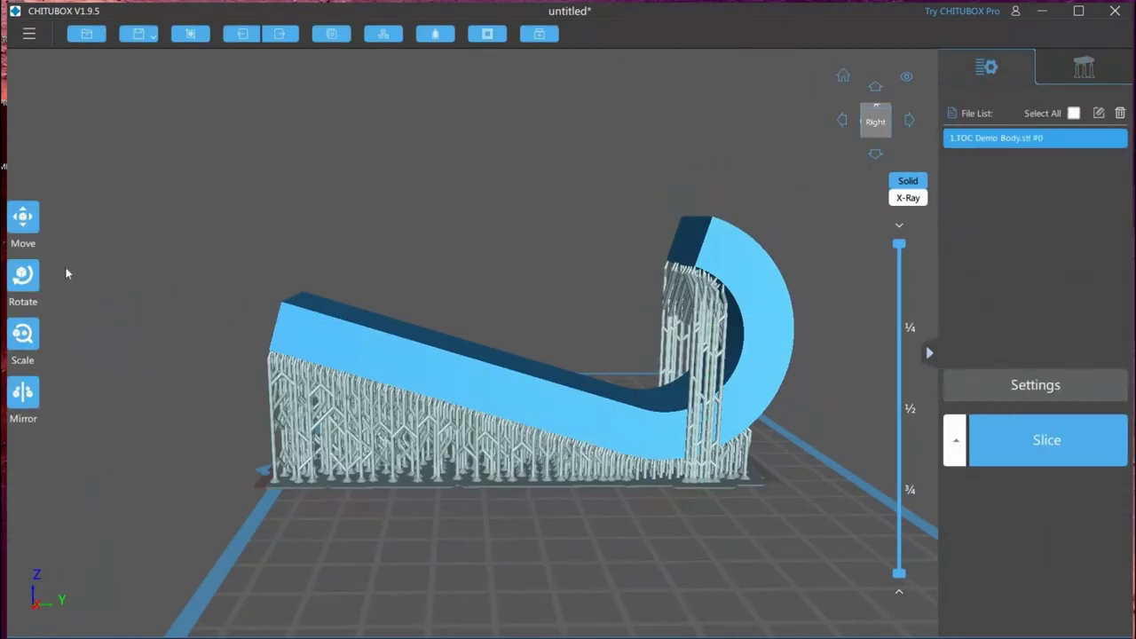
Clear the supports and rotate the hook-shaped body 49° about the X axis, raising its curved end high above the build plate
left_click(572, 388)
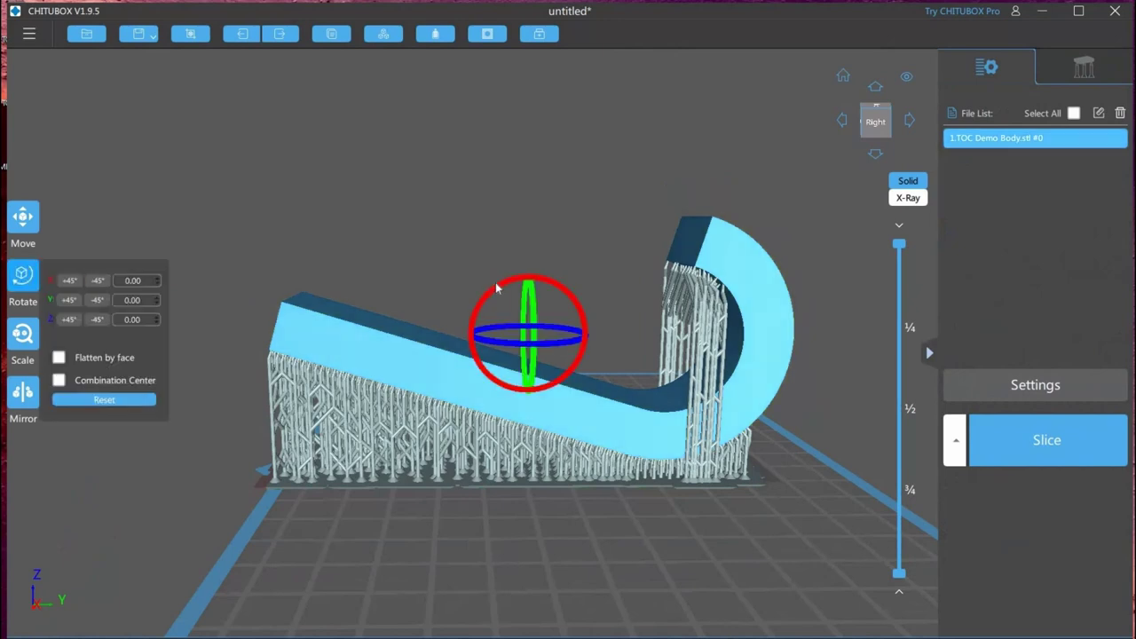
left_click(507, 282)
left_click(22, 218)
left_click_drag(581, 336, 640, 335)
left_click(22, 276)
left_click_drag(540, 287, 532, 319)
key("Return")
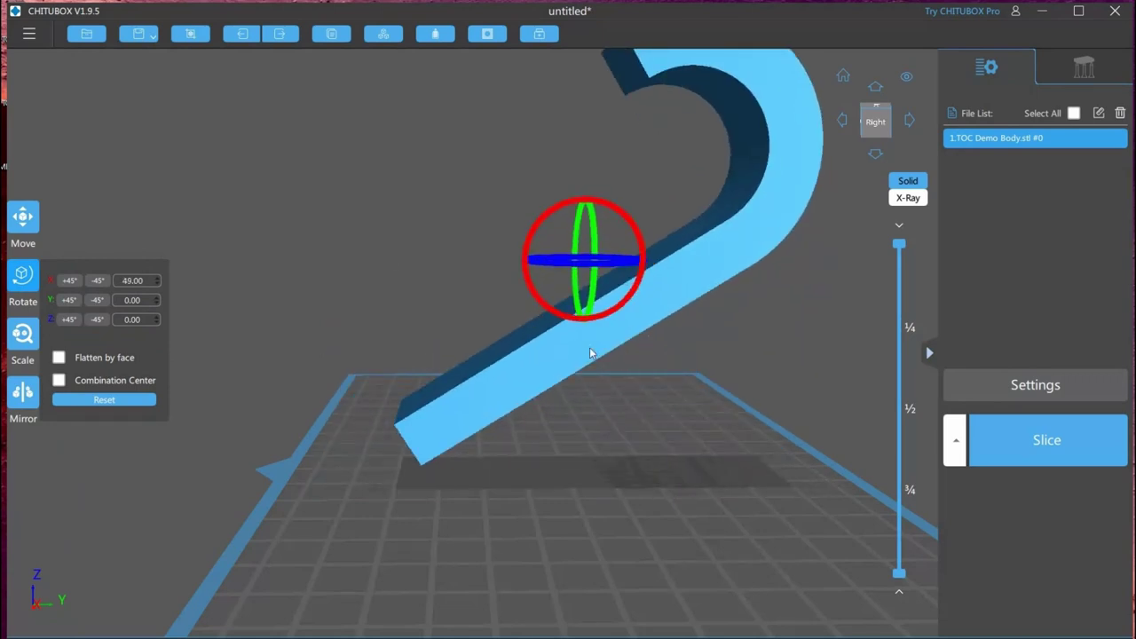
Generate automatic light supports at 80% density for the steeply raised hook-shaped body and view them from several sides
left_click_drag(590, 349, 723, 391)
left_click(722, 391)
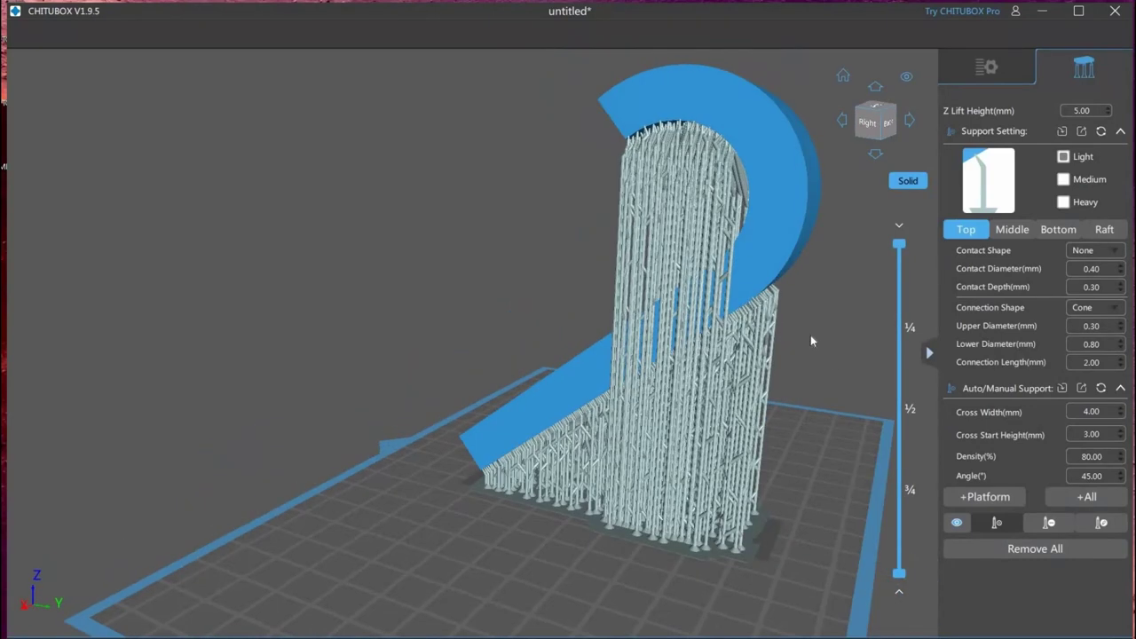
right_click_drag(816, 312, 673, 128)
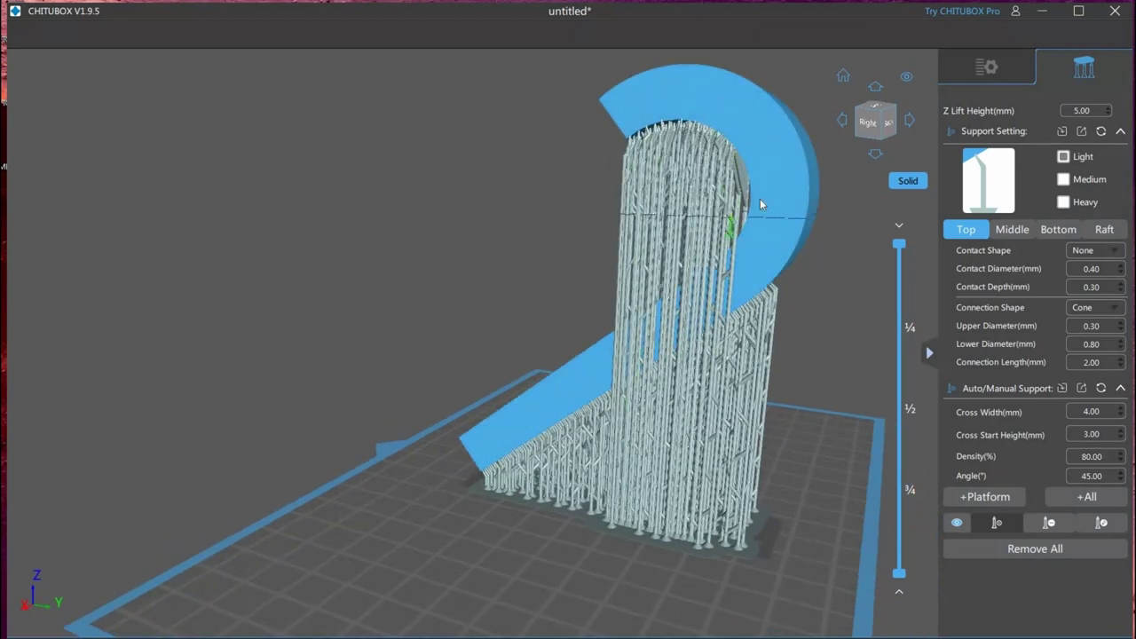
mouse_move(760, 199)
right_mouse_down()
mouse_move(737, 215)
mouse_move(765, 202)
mouse_move(747, 196)
right_mouse_up()
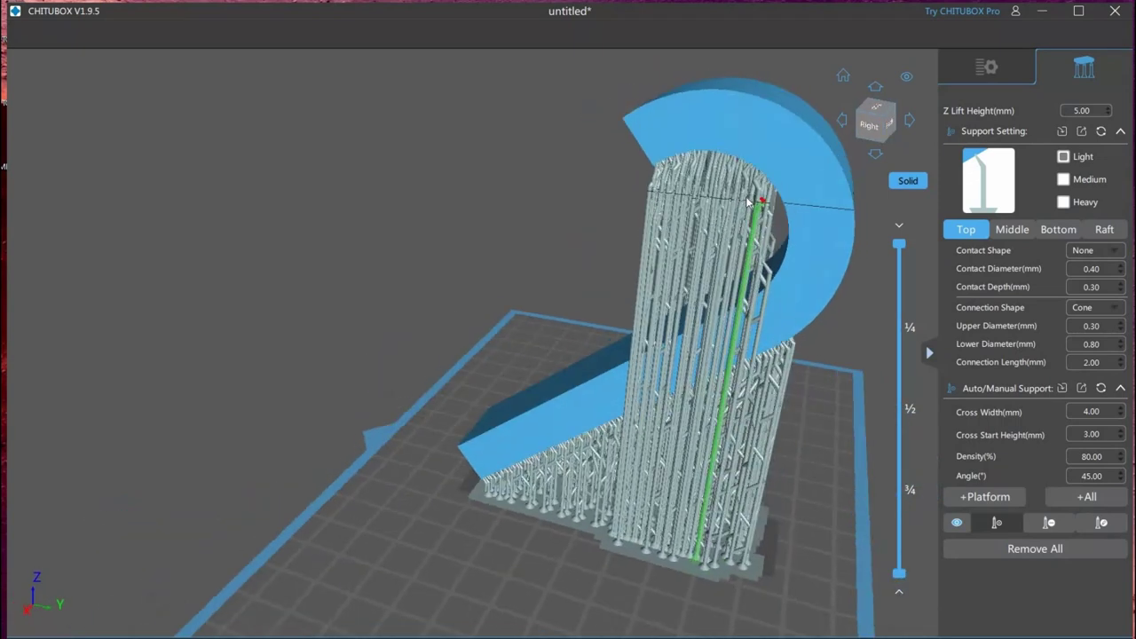
right_click_drag(792, 323, 707, 400)
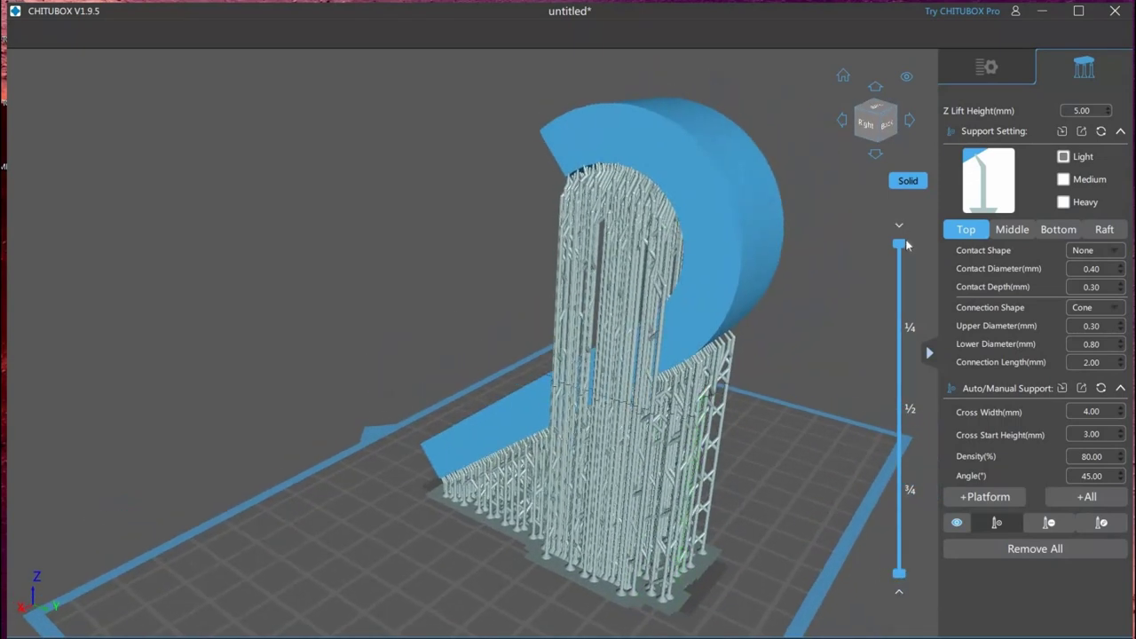
Lower the layer preview in stages from the top of the curve to about 67 mm, examining where the supports meet the hook
left_click_drag(902, 248, 916, 285)
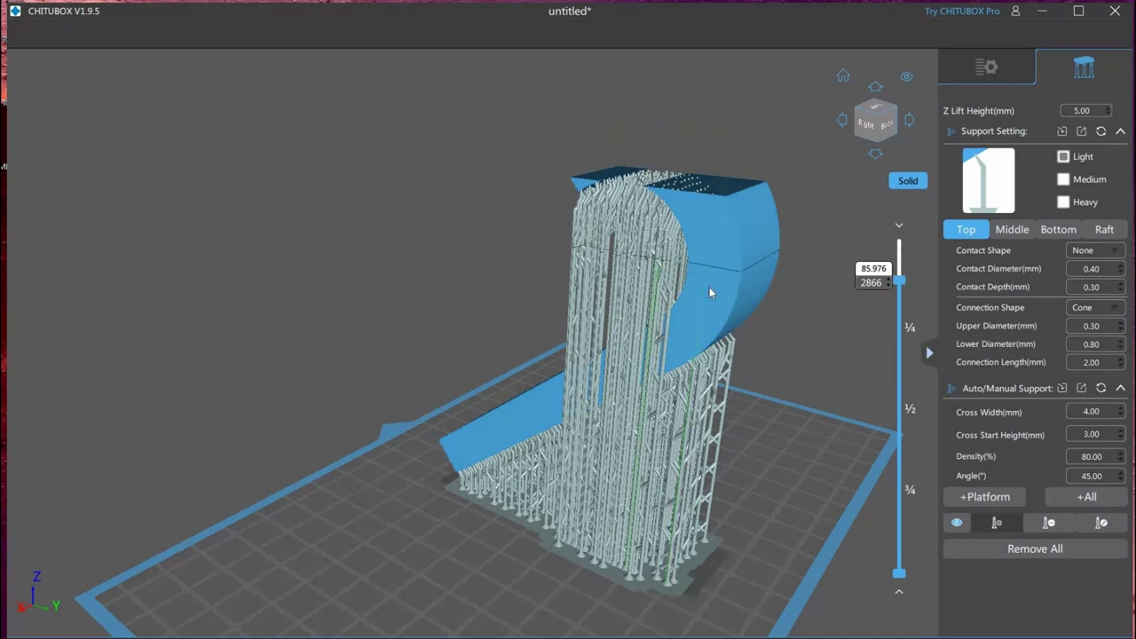
right_click_drag(709, 287, 782, 274)
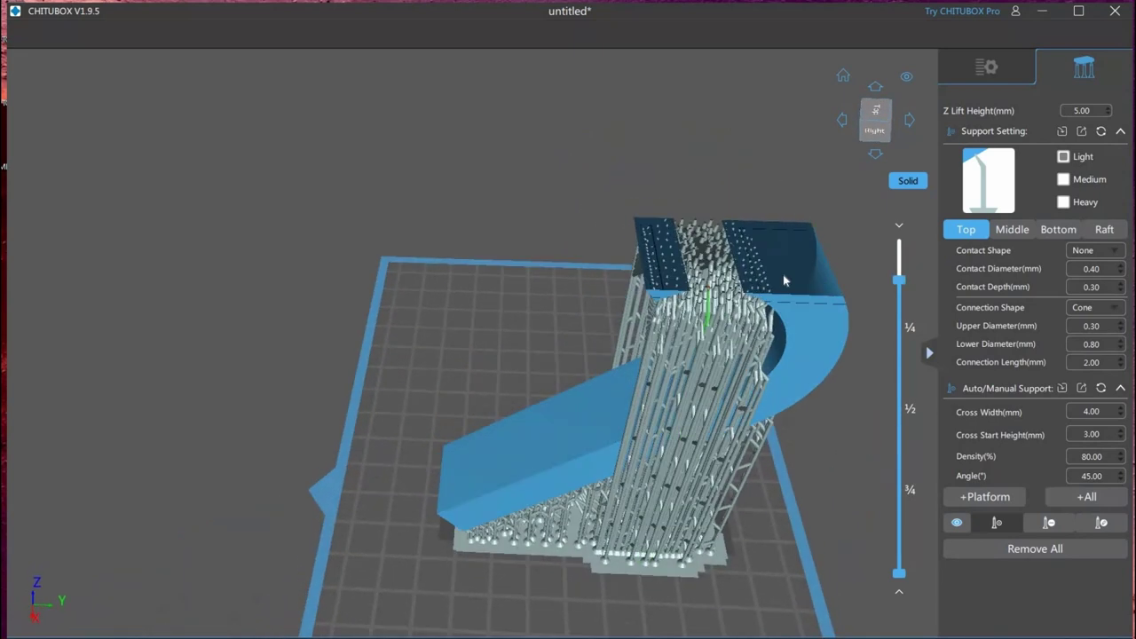
left_click(899, 280)
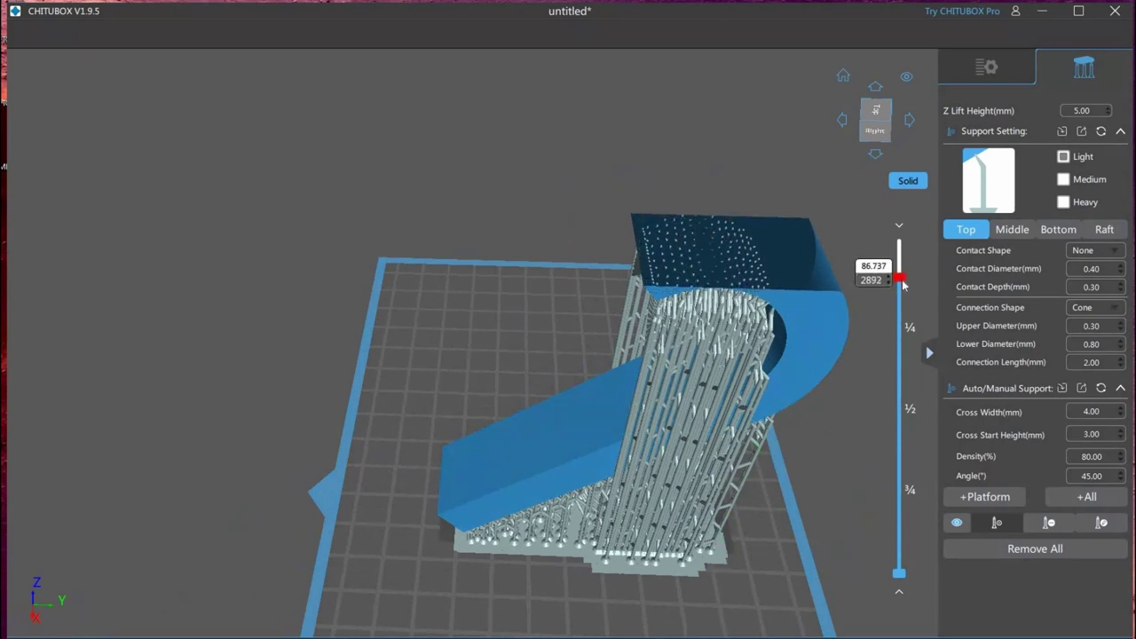
scroll(902, 282, "up", 6)
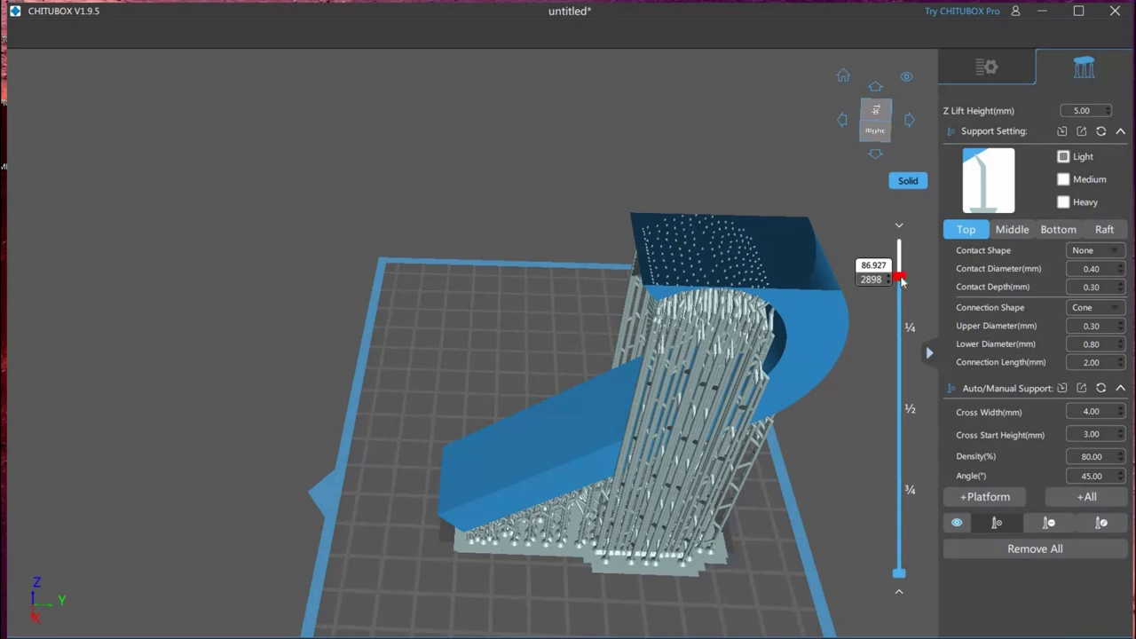
left_click_drag(904, 286, 905, 304)
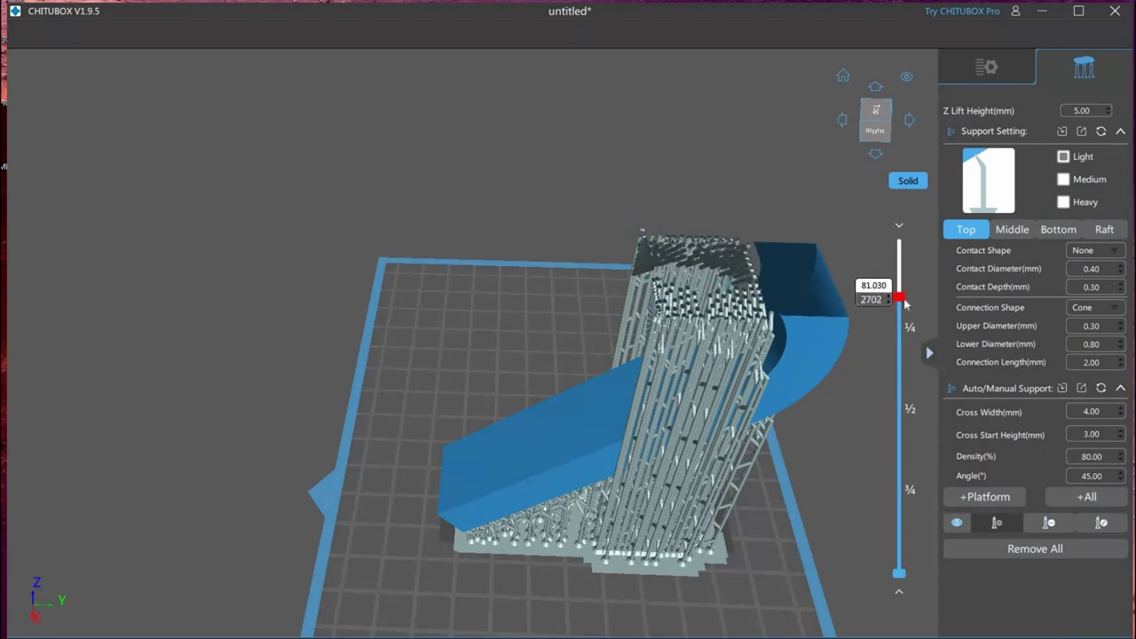
left_click_drag(903, 355, 901, 358)
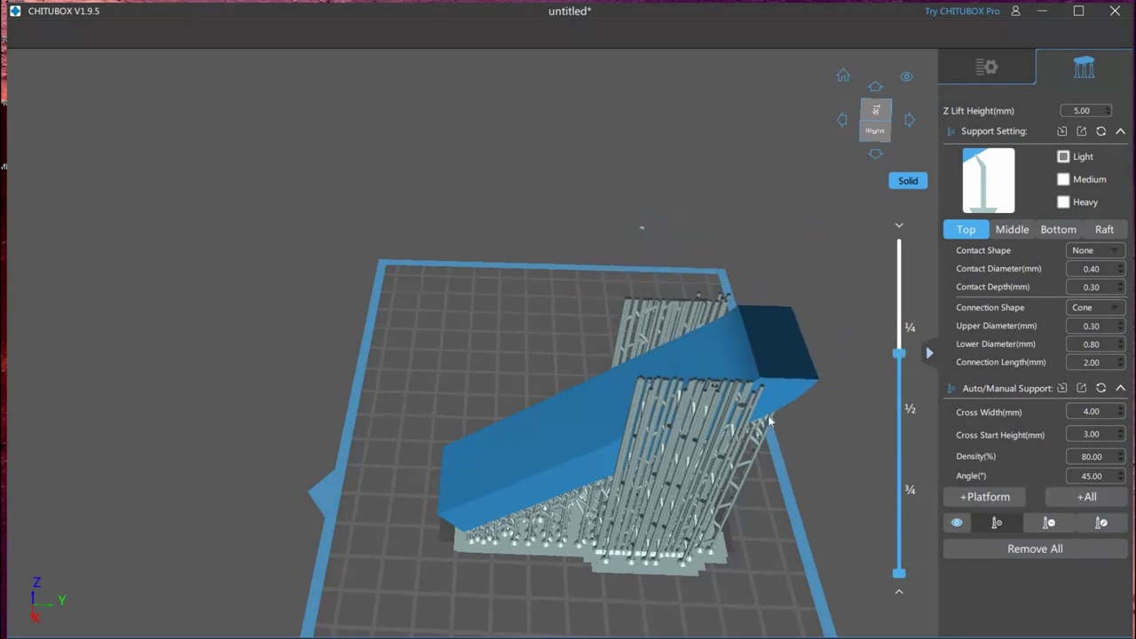
left_click_drag(769, 420, 900, 344)
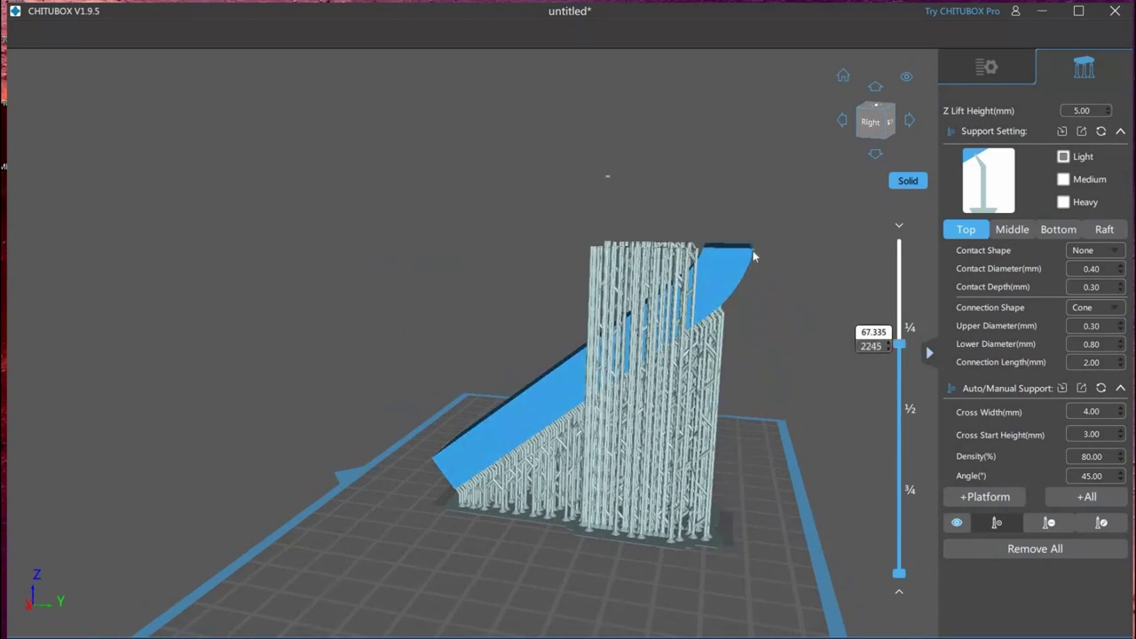
mouse_move(769, 305)
left_mouse_down()
mouse_move(710, 296)
mouse_move(763, 298)
left_mouse_up()
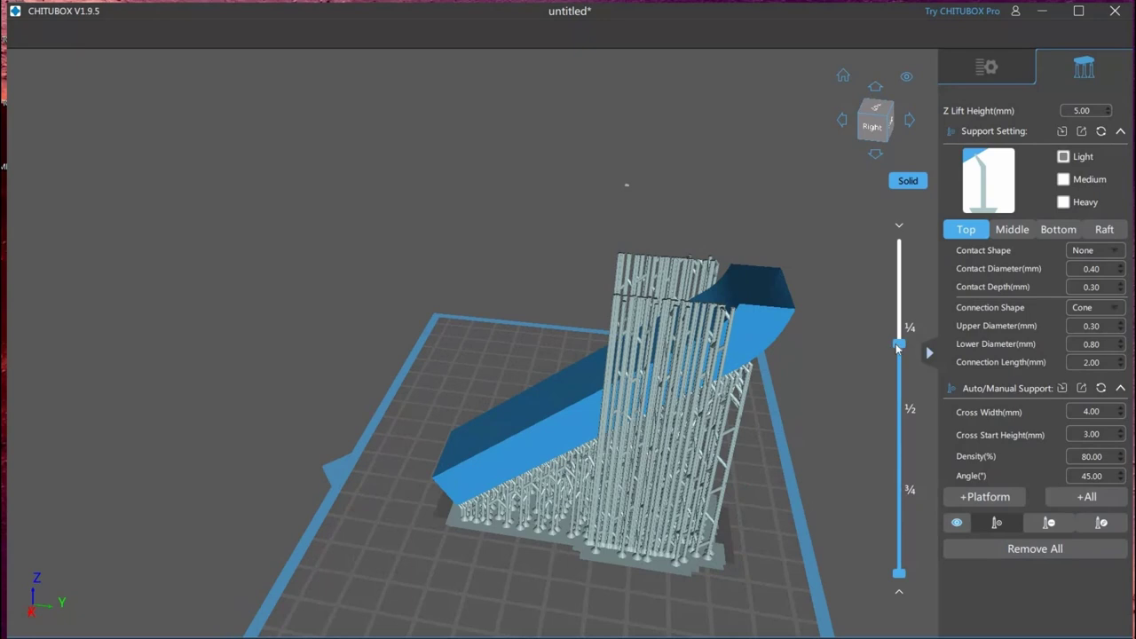
Raise the layer preview gradually to about 83 mm, following how the layers of the upper curve build onto the support tips
left_click_drag(899, 344, 909, 300)
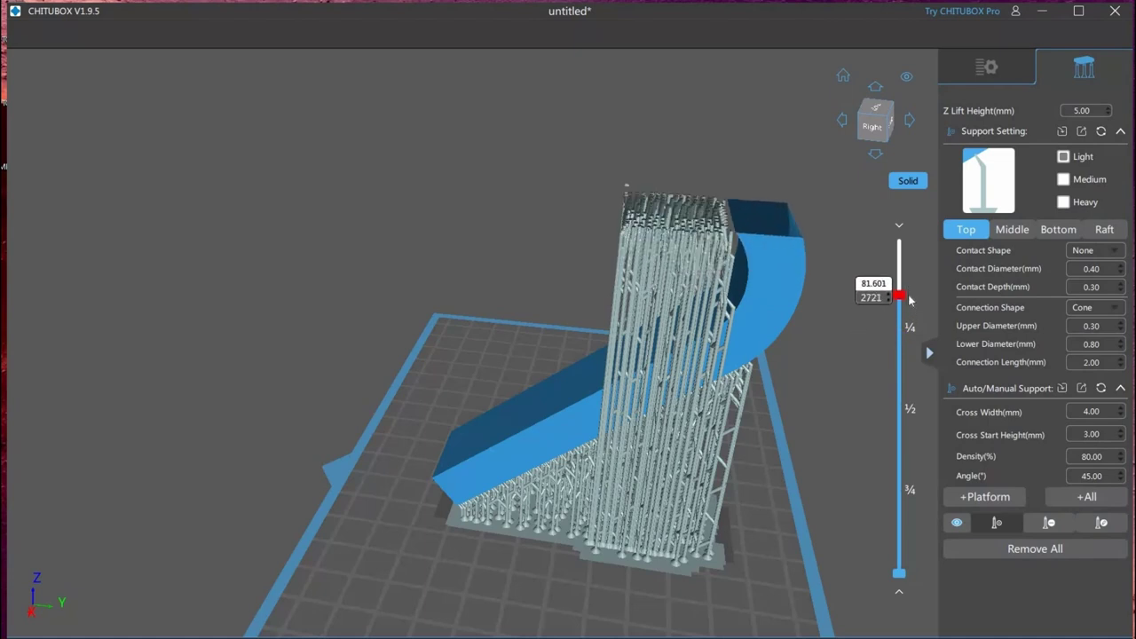
key("Up")
key("Up")
key("Up")
key("Up")
key("Up")
key("Up")
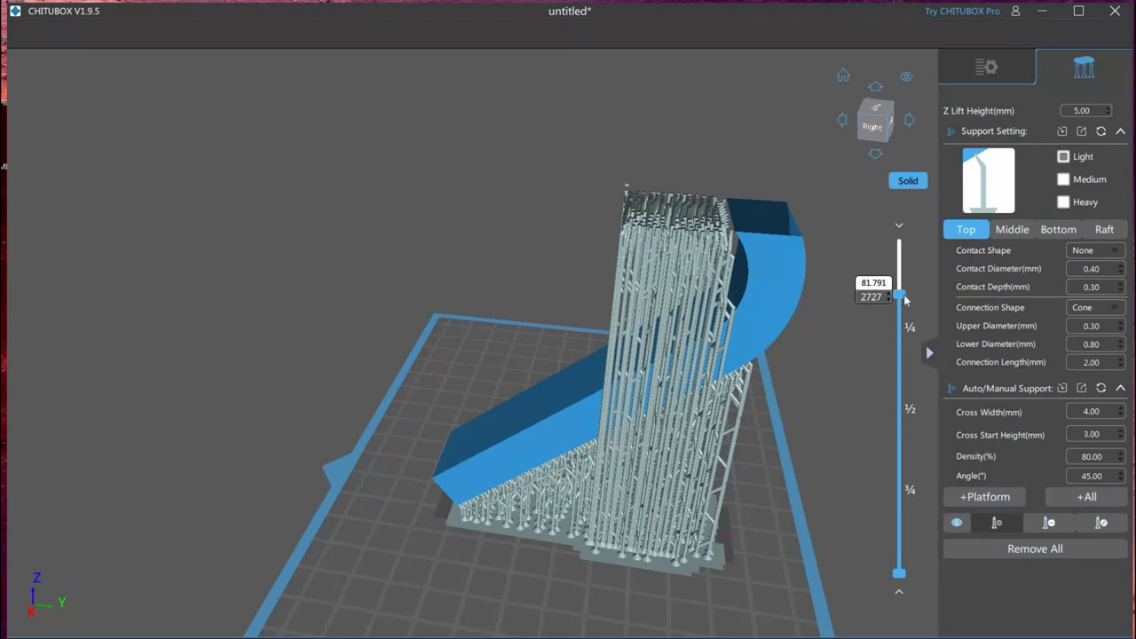
left_click_drag(903, 293, 904, 289)
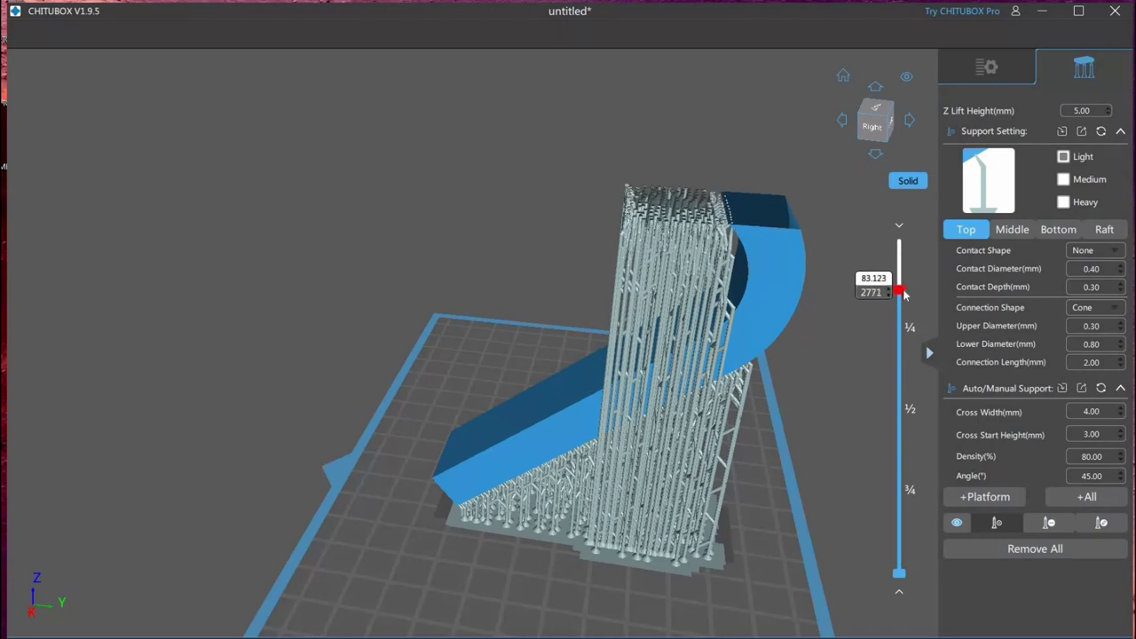
Examine the sectioned curve and its support tips from above and the side, and return the layer preview to full height
right_click_drag(720, 349, 748, 357)
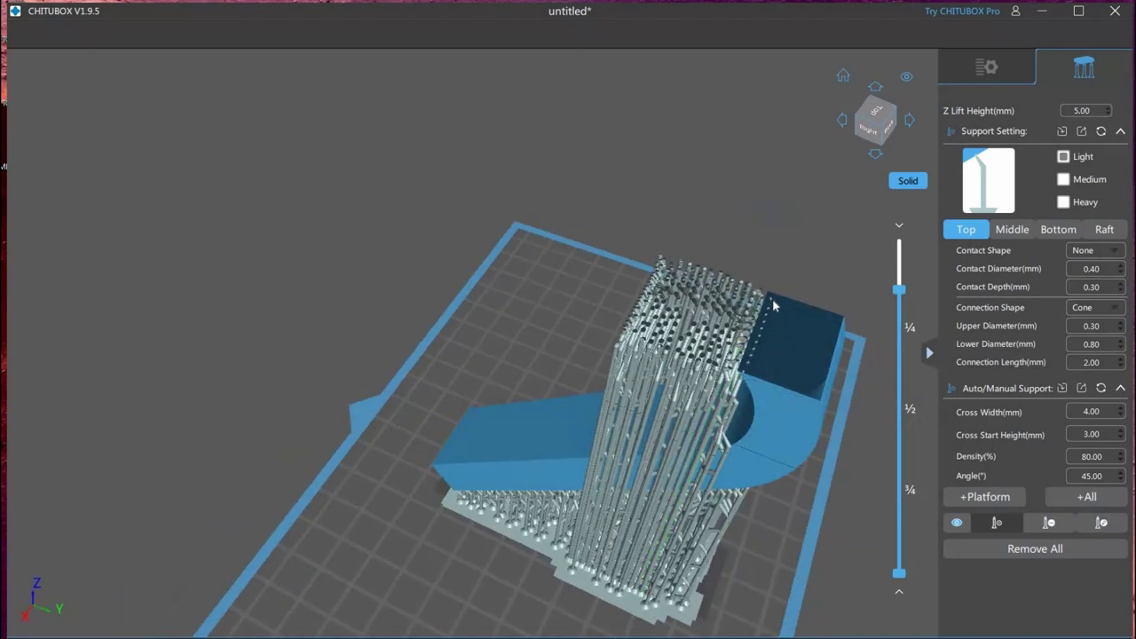
right_click_drag(775, 359, 726, 201)
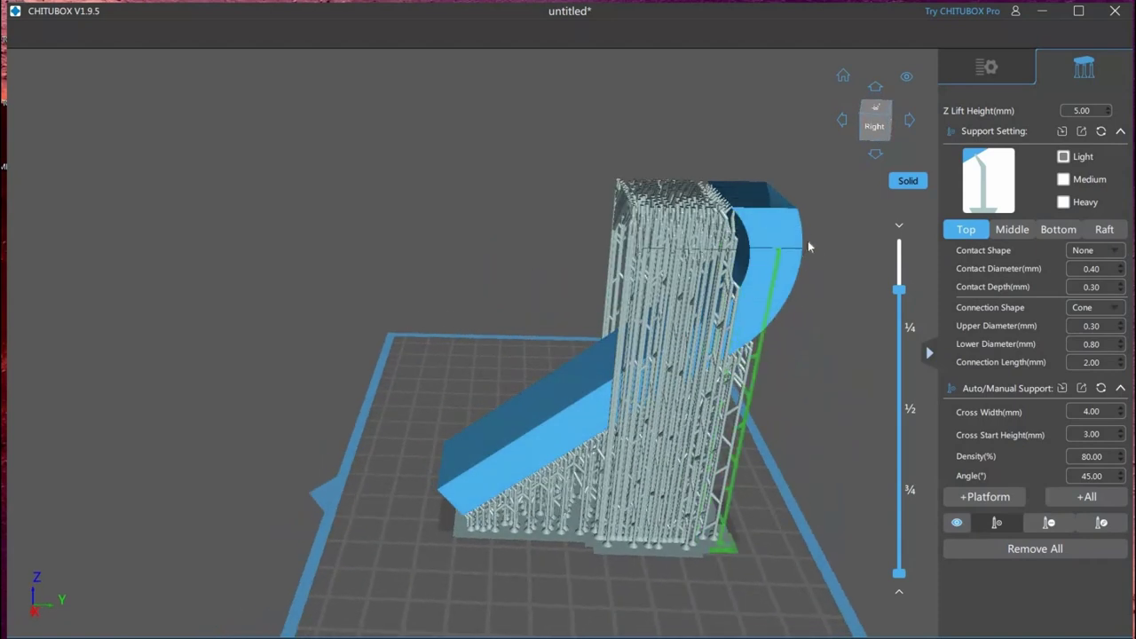
right_click_drag(808, 241, 799, 391)
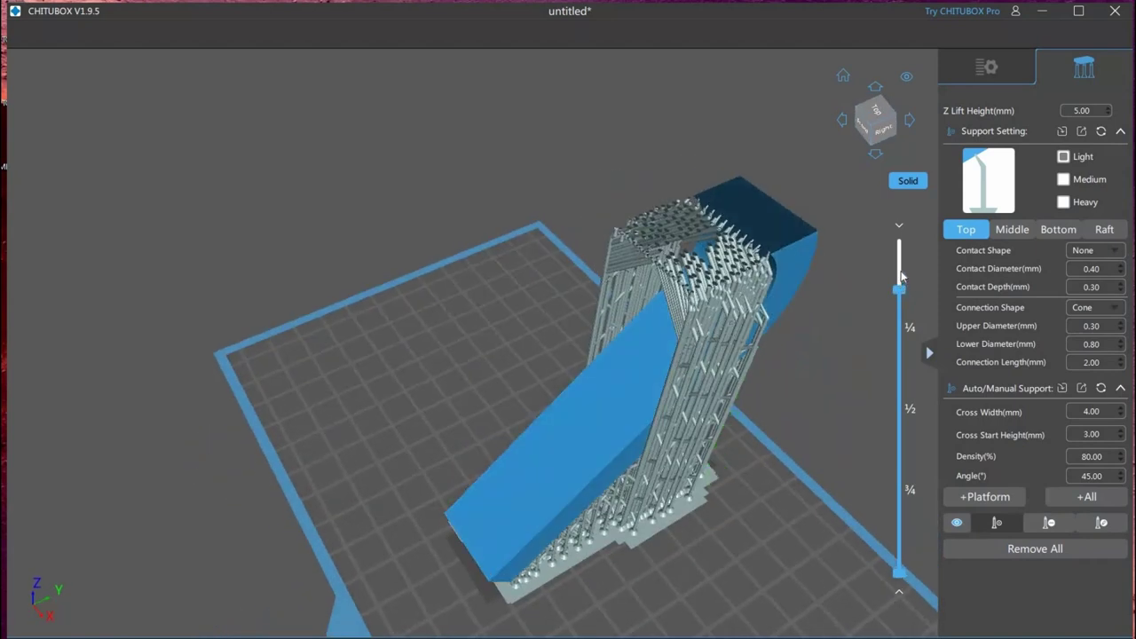
left_click_drag(899, 285, 901, 260)
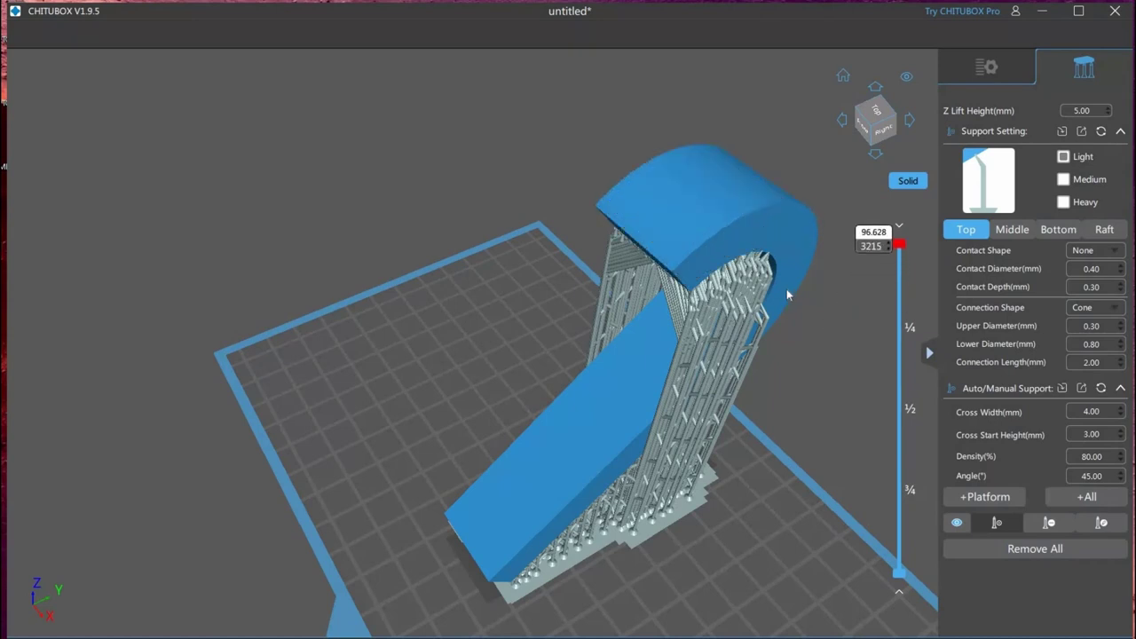
mouse_move(768, 289)
right_mouse_down()
mouse_move(748, 282)
mouse_move(800, 286)
mouse_move(790, 287)
right_mouse_up()
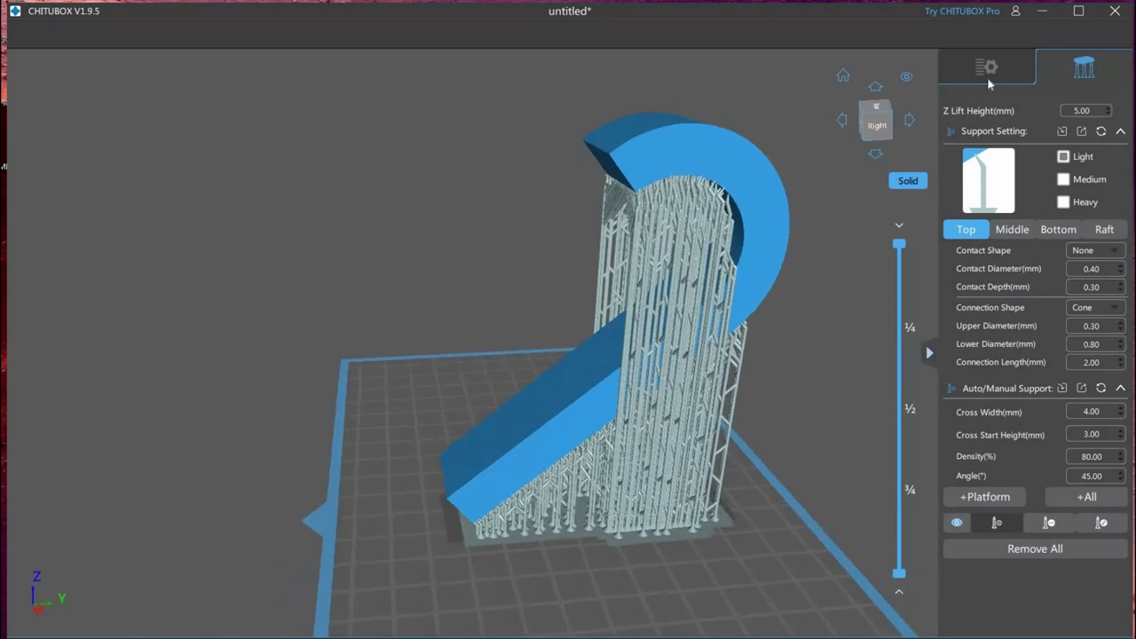
Rotate the hook-shaped body upright with its curve facing the build plate and generate automatic light supports at 80% density
left_click(986, 78)
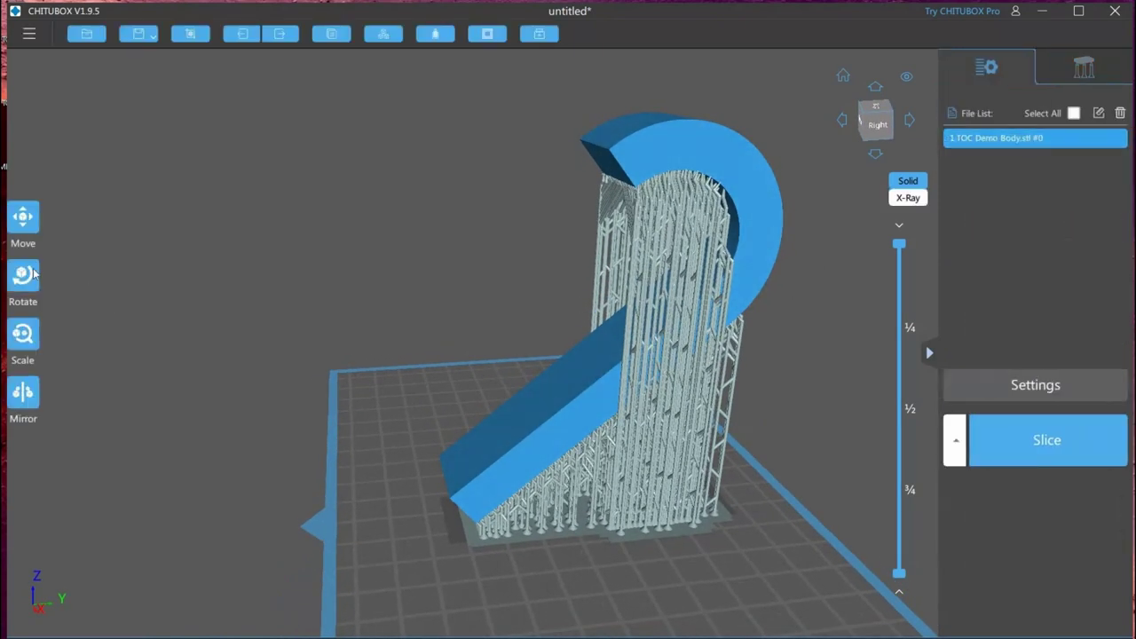
key("r")
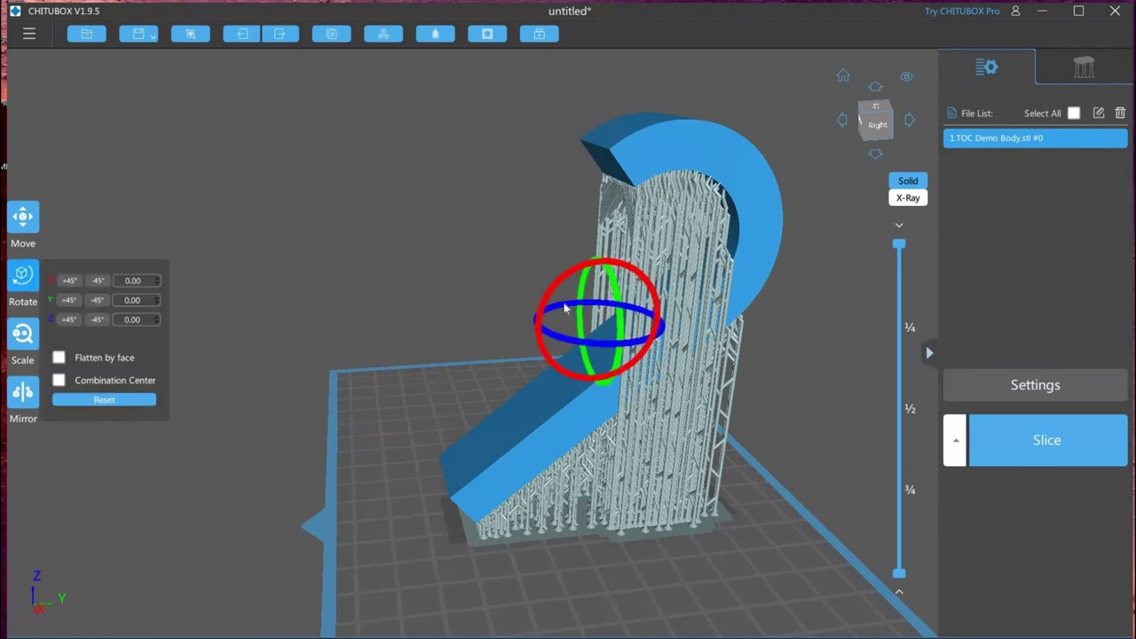
left_click(570, 373)
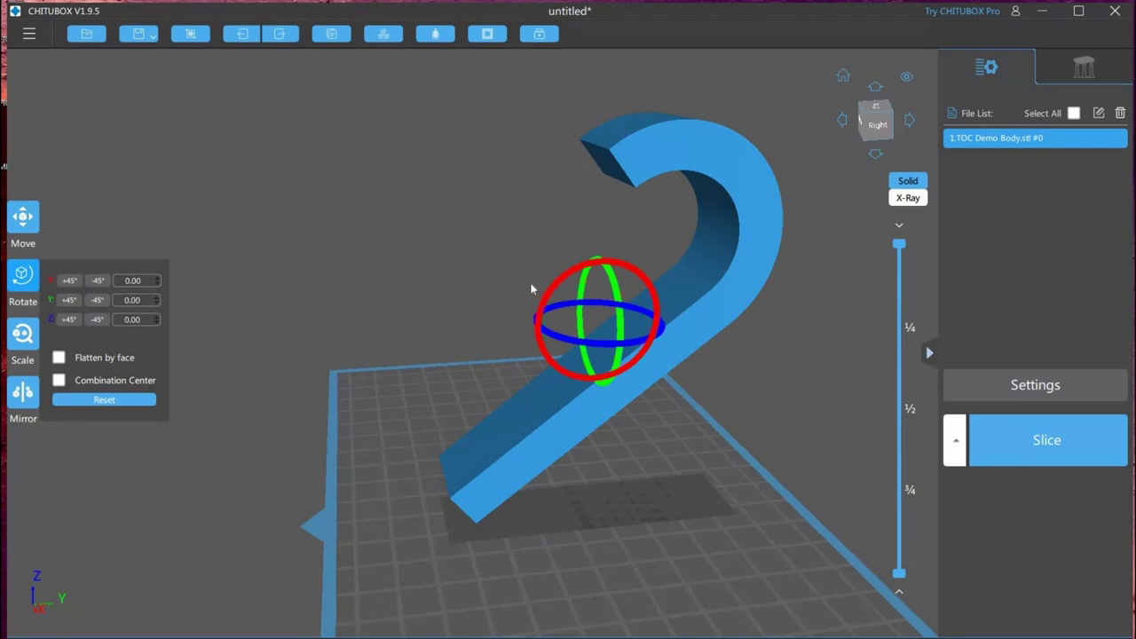
left_click_drag(530, 288, 670, 317)
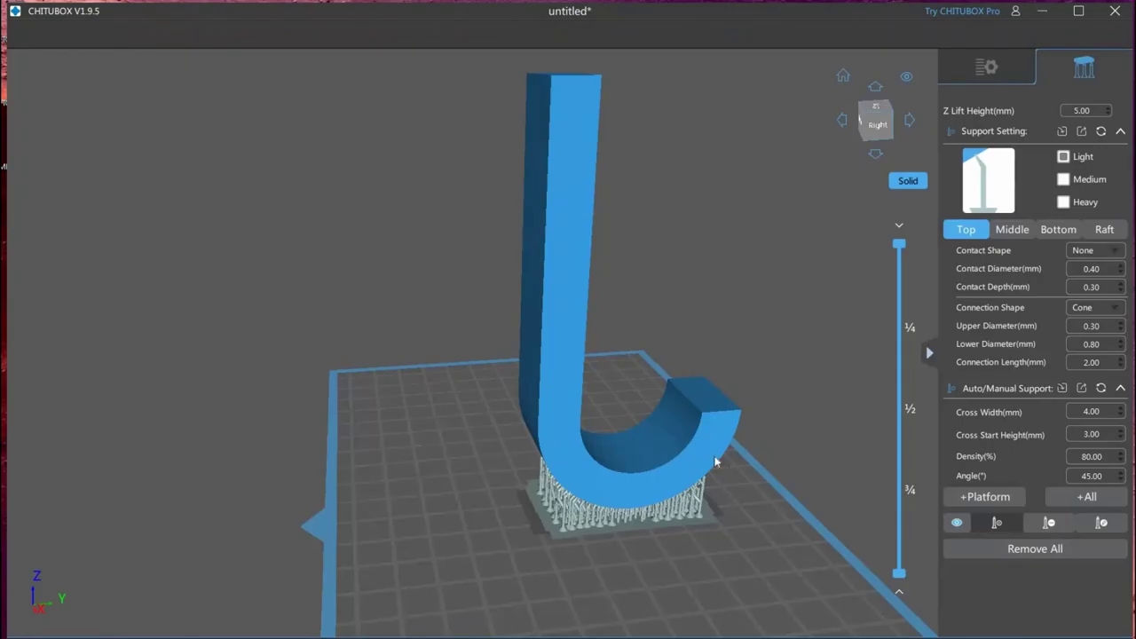
Add rows of manual light supports higher up the outer side of the hook's curve, below the straight shank
right_click_drag(717, 456, 542, 329)
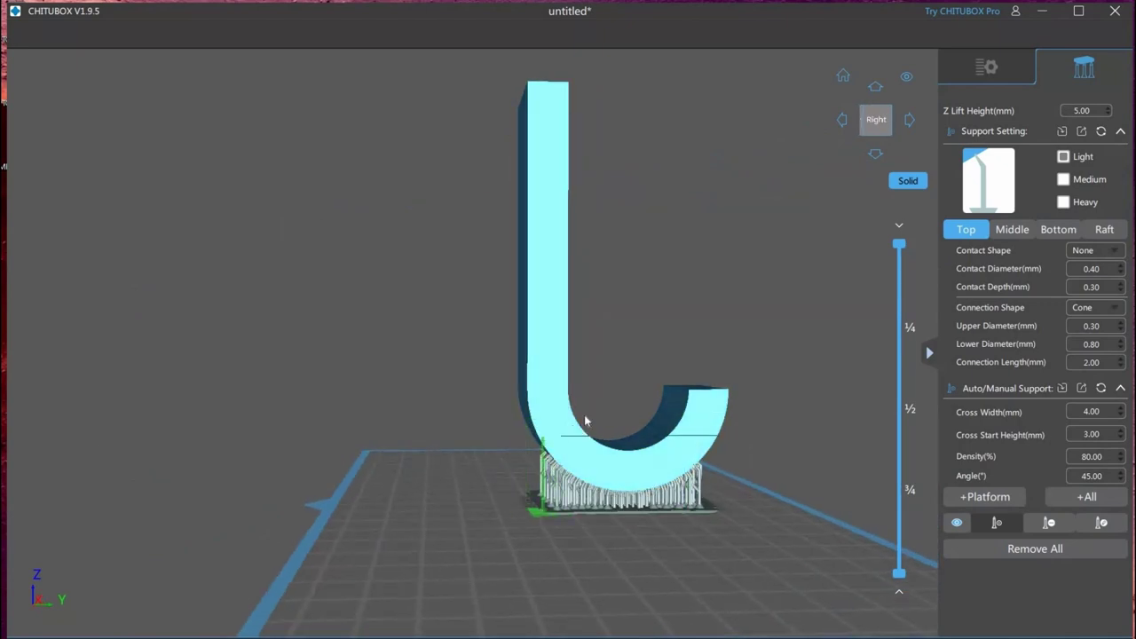
right_click_drag(583, 423, 576, 456)
scroll(576, 455, "up", 10)
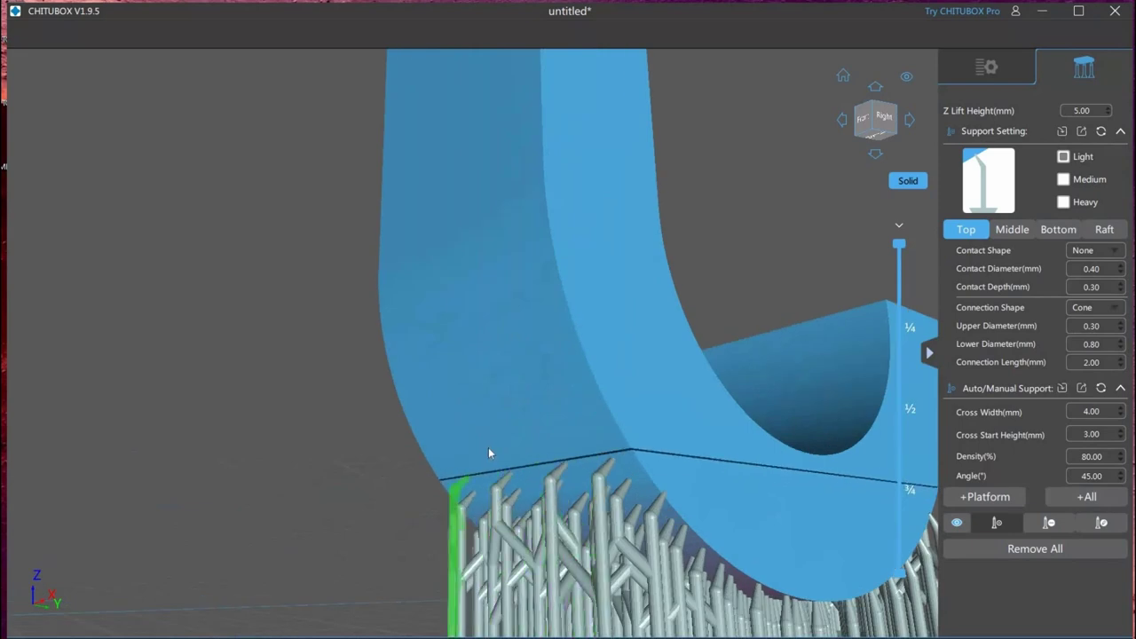
left_click(587, 400)
left_click(526, 391)
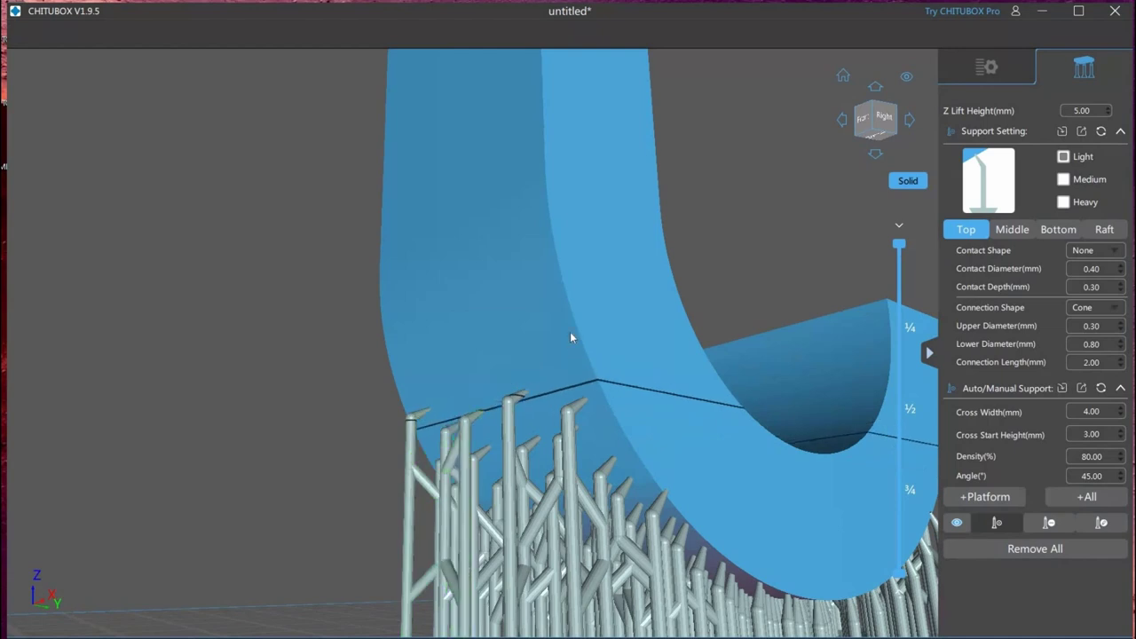
left_click(407, 358)
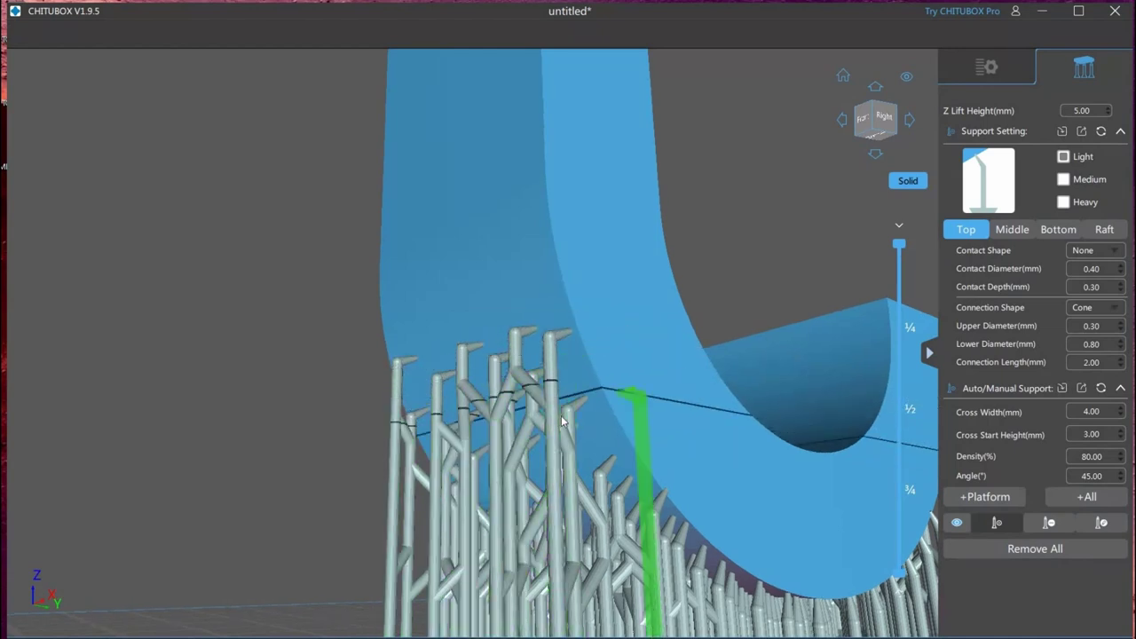
right_click_drag(638, 395, 555, 413)
scroll(554, 420, "up", 3)
scroll(555, 420, "down", 3)
scroll(595, 370, "down", 5)
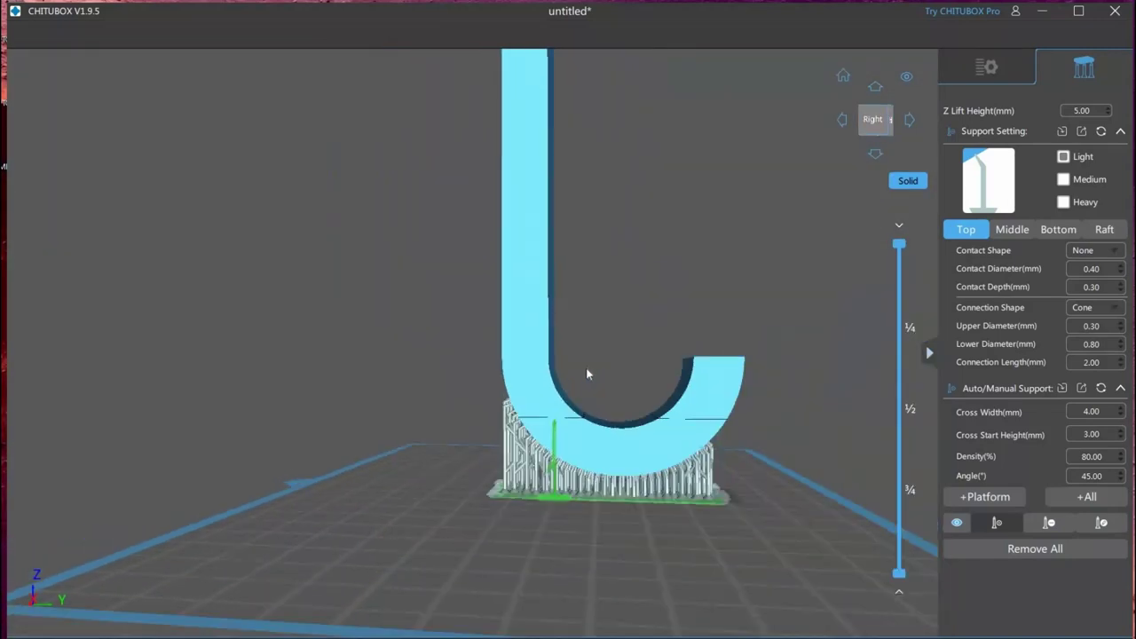
Examine the added supports beneath the upright hook from the front and right side, comparing the curve's outer ends
right_click_drag(585, 371, 694, 383)
key("f")
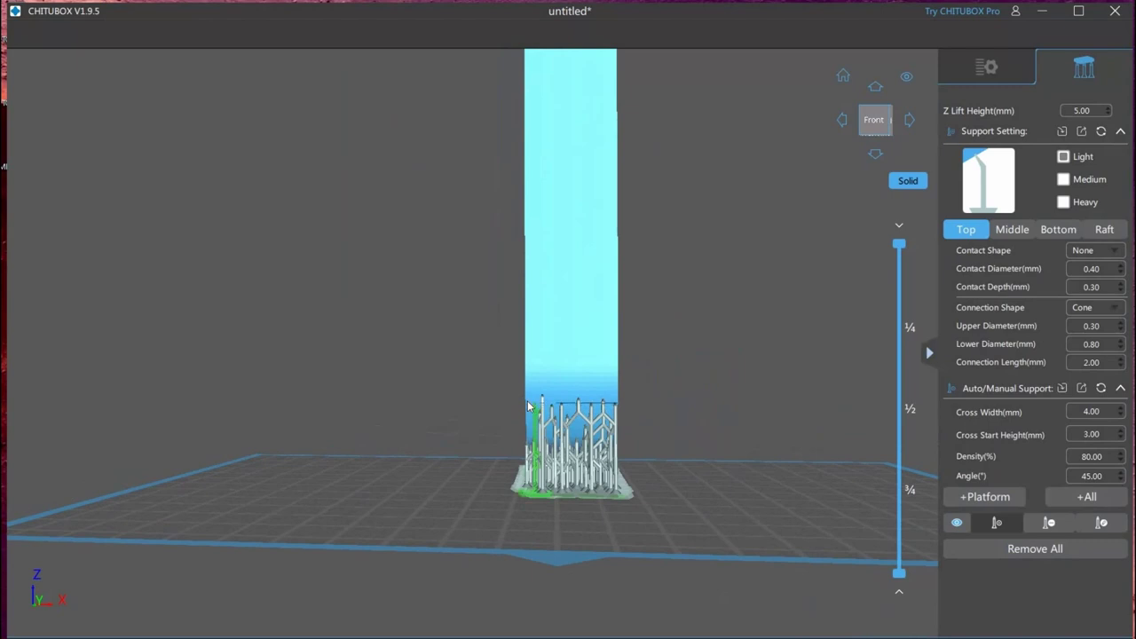
key("r")
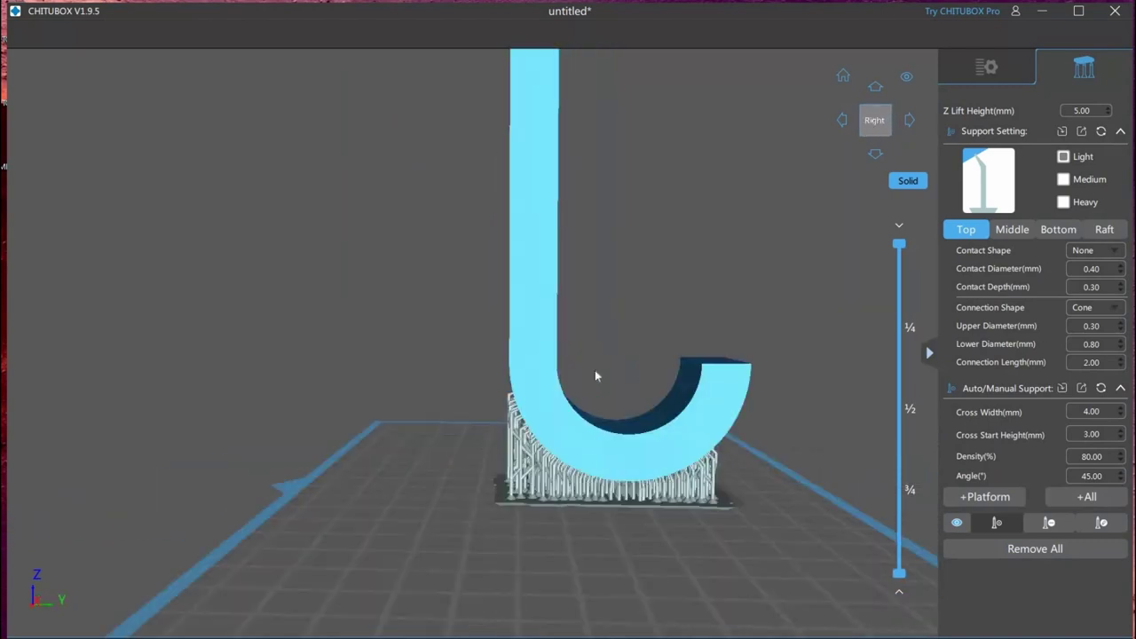
right_click_drag(595, 370, 652, 405)
scroll(652, 405, "down", 5)
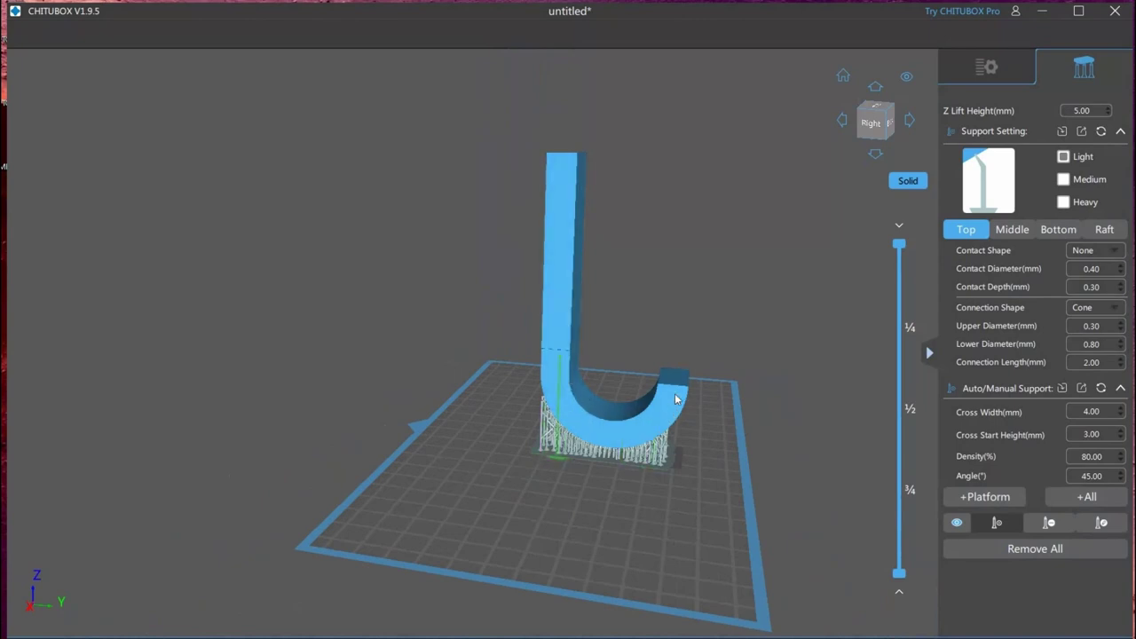
left_click(675, 393)
key("r")
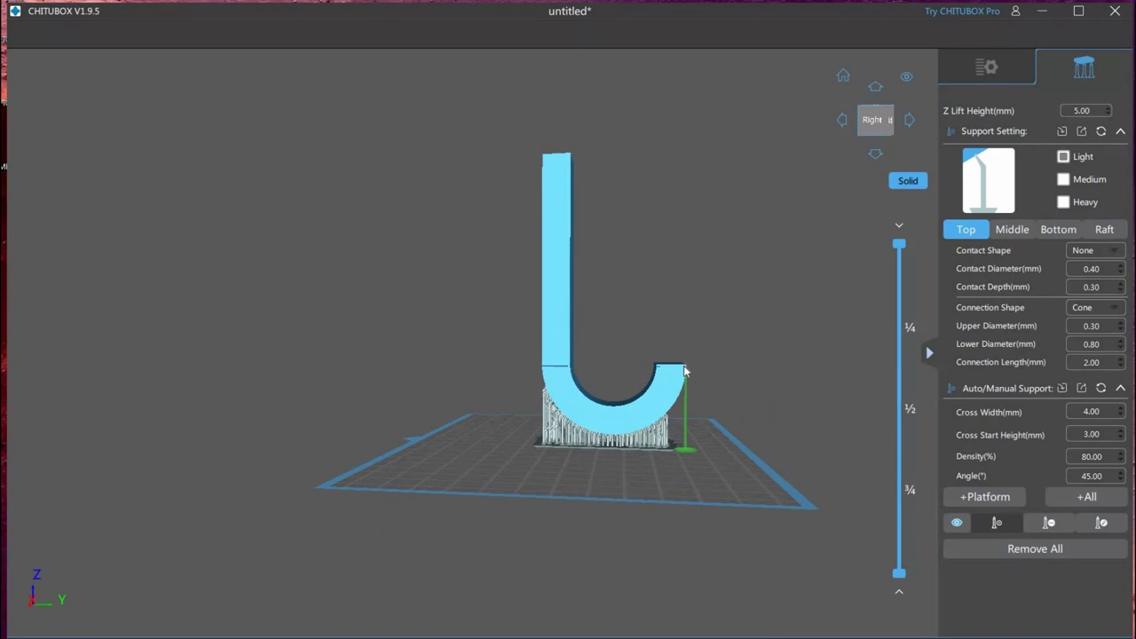
Lower the layer preview to about 27 mm and raise it in stages to full height, following how both arms build up
scroll(909, 285, "up", 5)
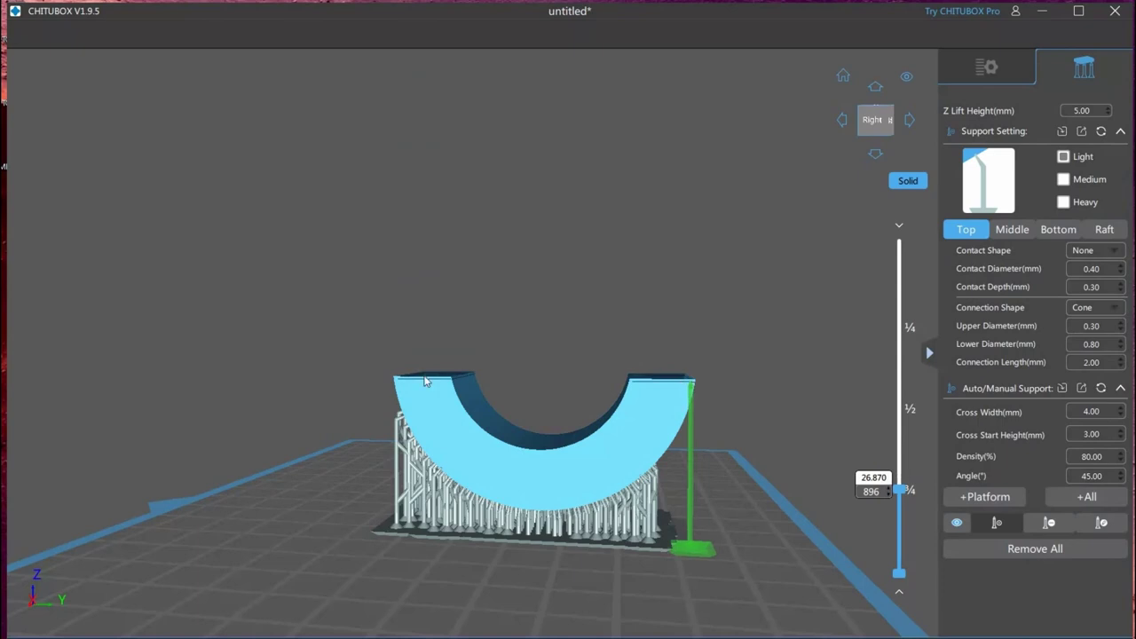
left_click(397, 384)
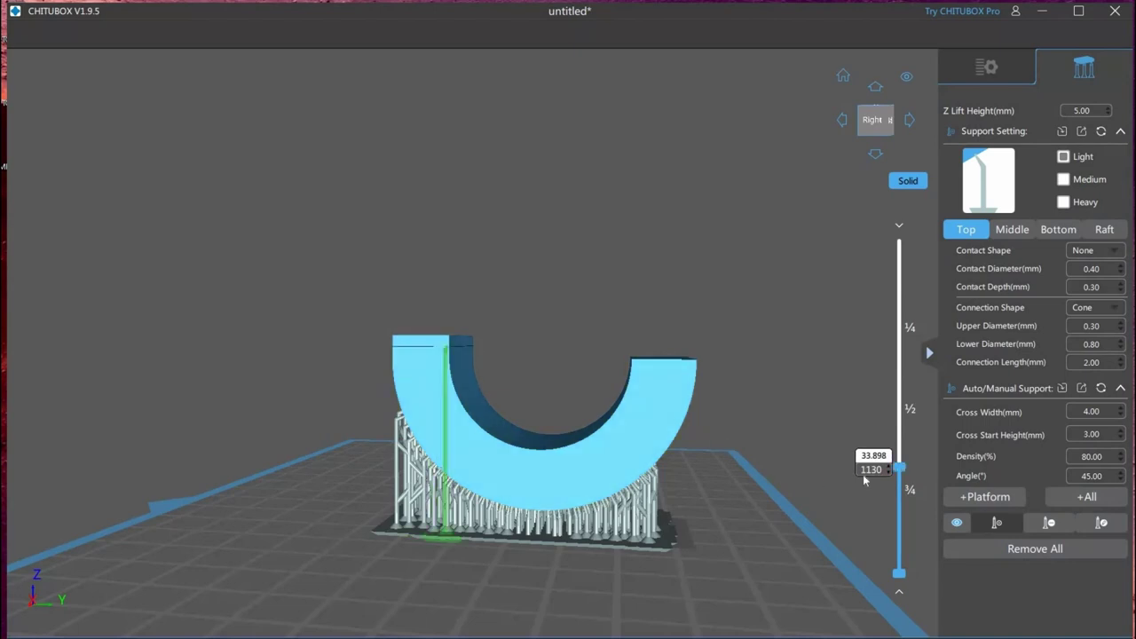
right_click_drag(362, 413, 436, 393)
left_click(428, 389)
right_click_drag(743, 435, 908, 365)
left_click_drag(916, 307, 912, 306)
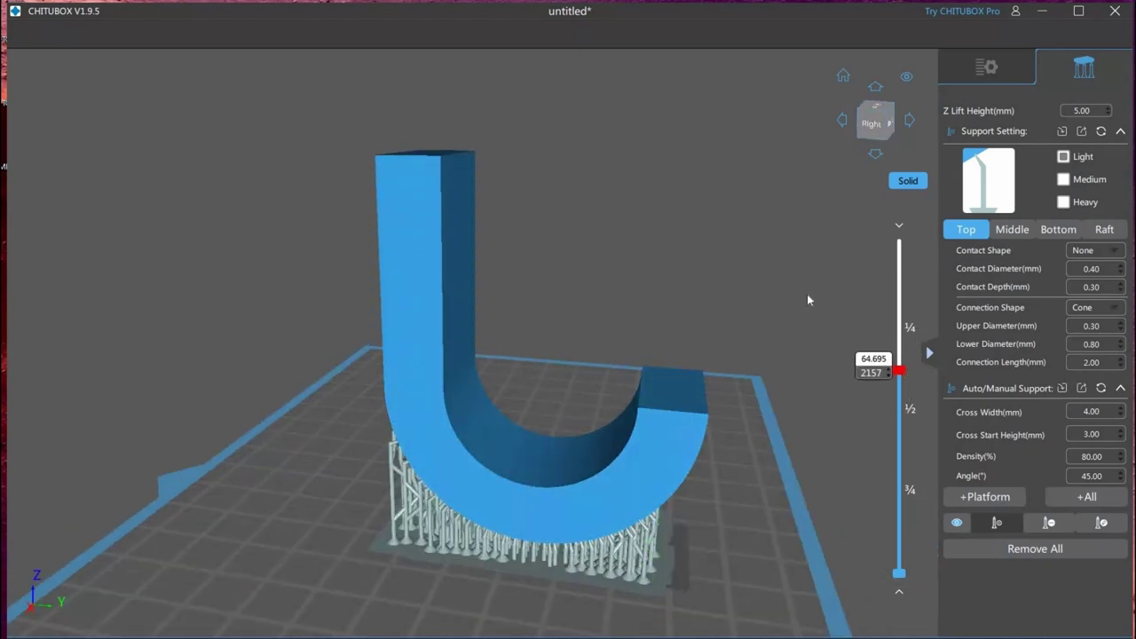
scroll(813, 305, "up", 2)
scroll(813, 305, "down", 3)
right_click_drag(781, 335, 908, 250)
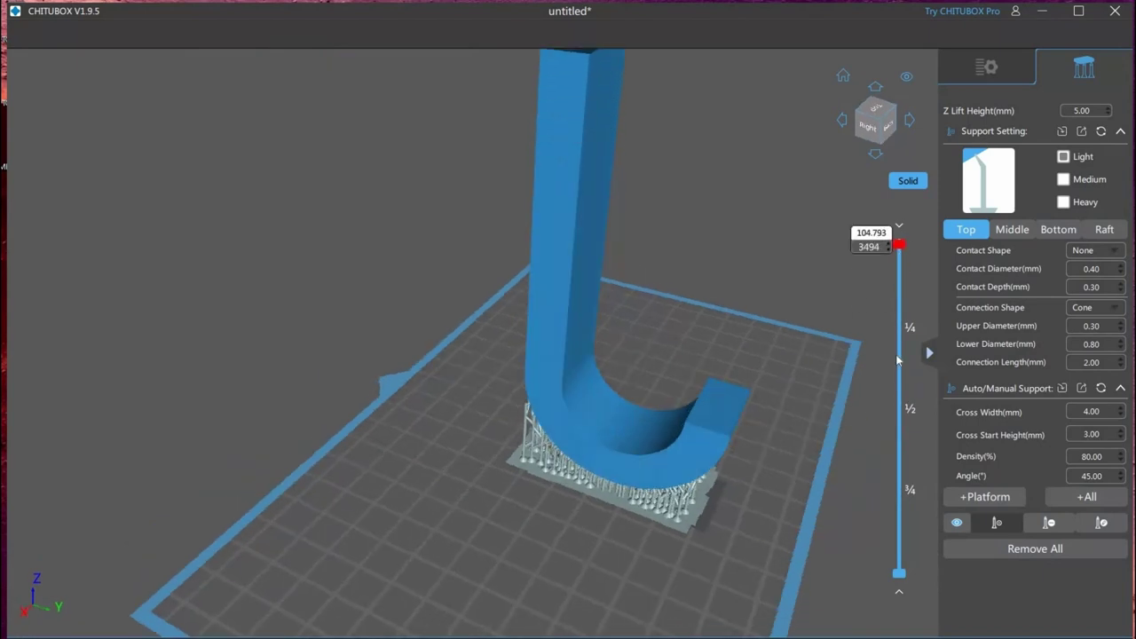
Lower the layer preview to about 41 mm and examine the sectioned U-shaped curve and its supports from both sides
key("Down")
key("Down")
key("Down")
key("Down")
key("Down")
key("Down")
key("Down")
key("Down")
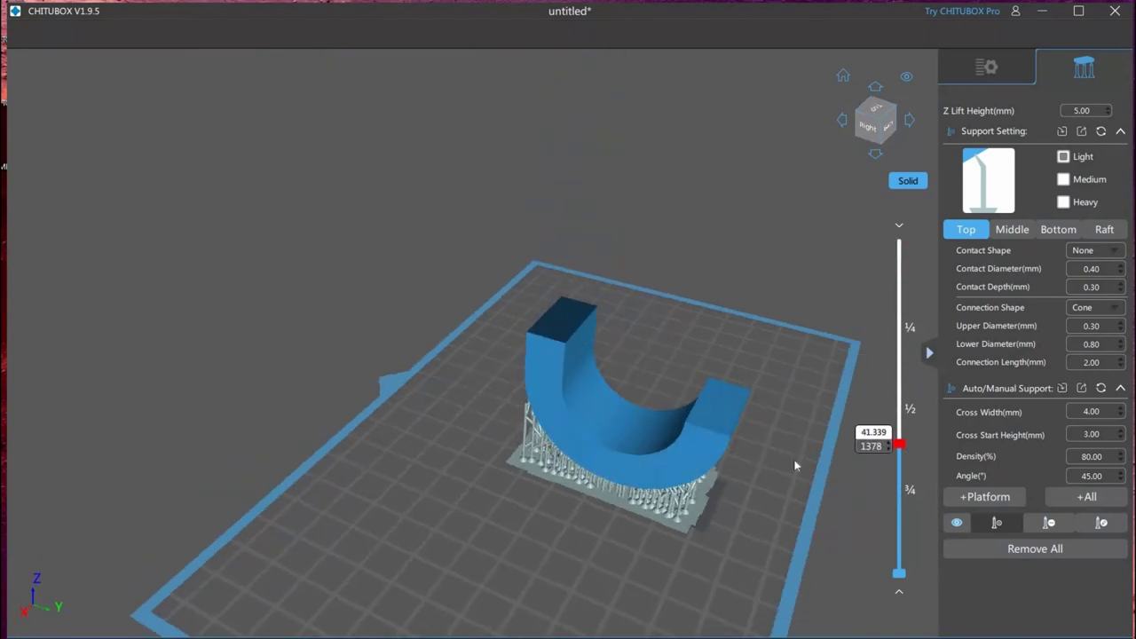
right_click_drag(810, 470, 660, 409)
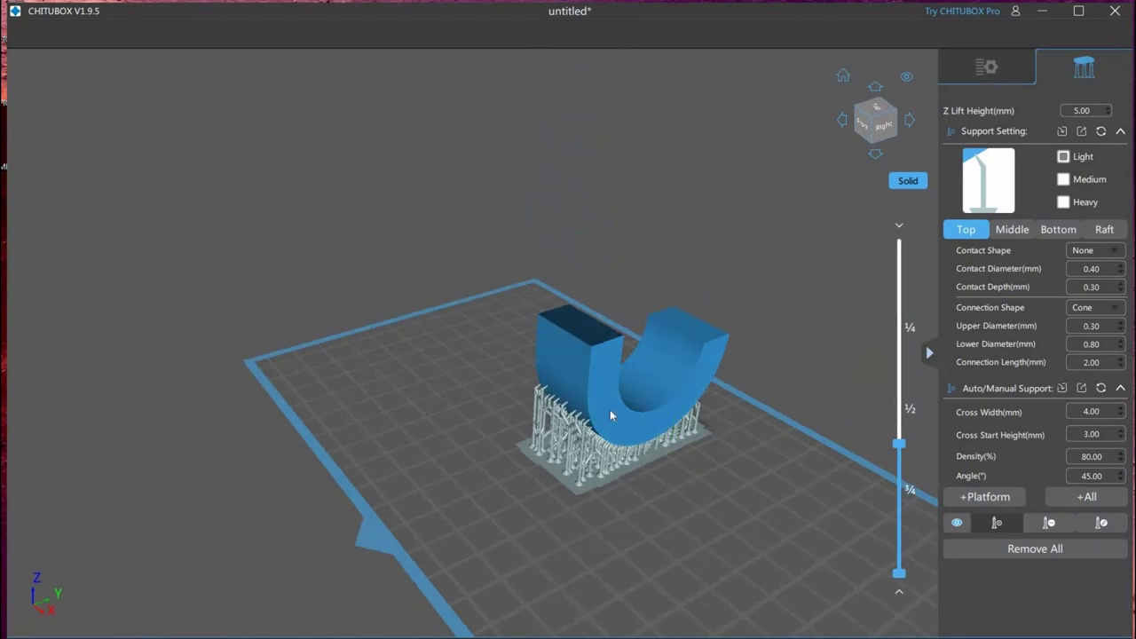
Replace the hook-shaped body with the Mk4BodySgt model and generate automatic light supports at 80% density
key("Delete")
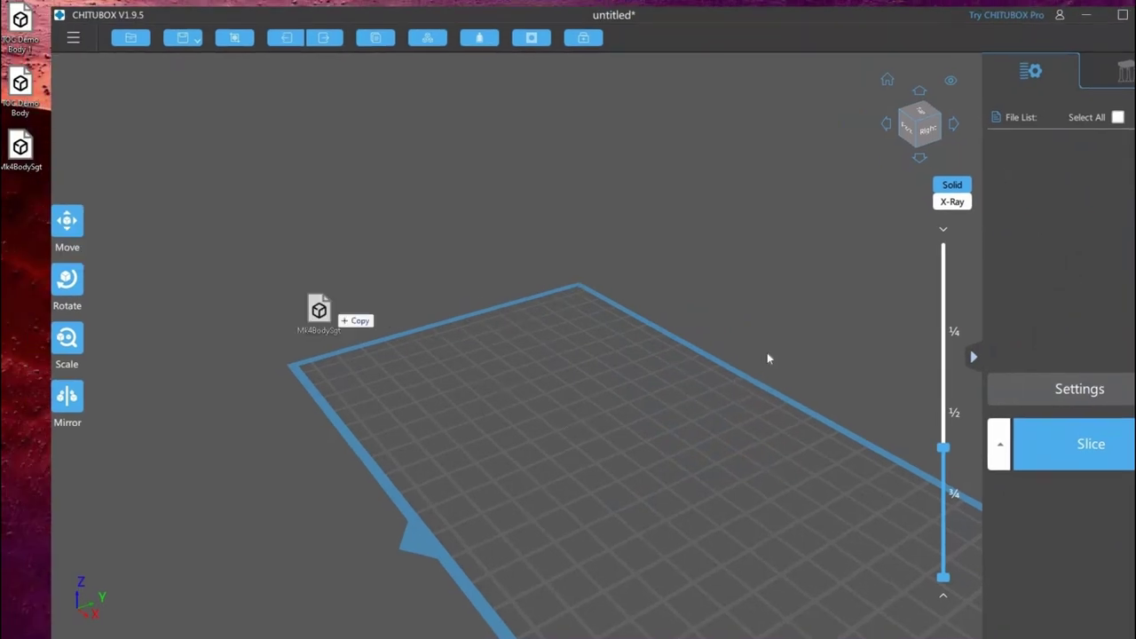
left_click_drag(768, 358, 725, 350)
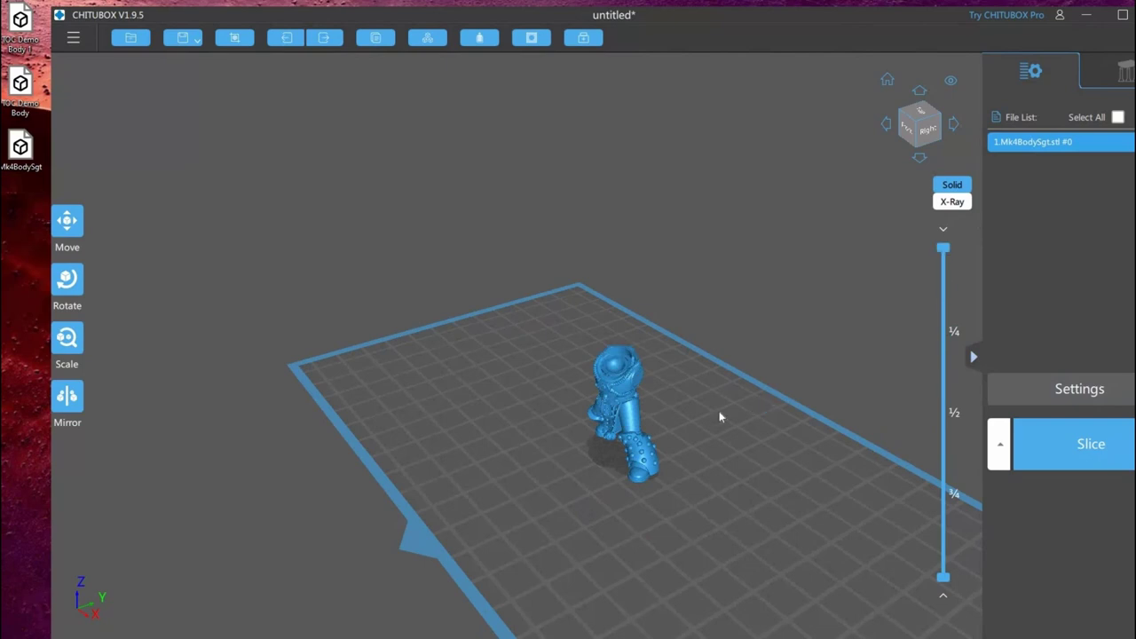
left_click_drag(719, 416, 628, 425)
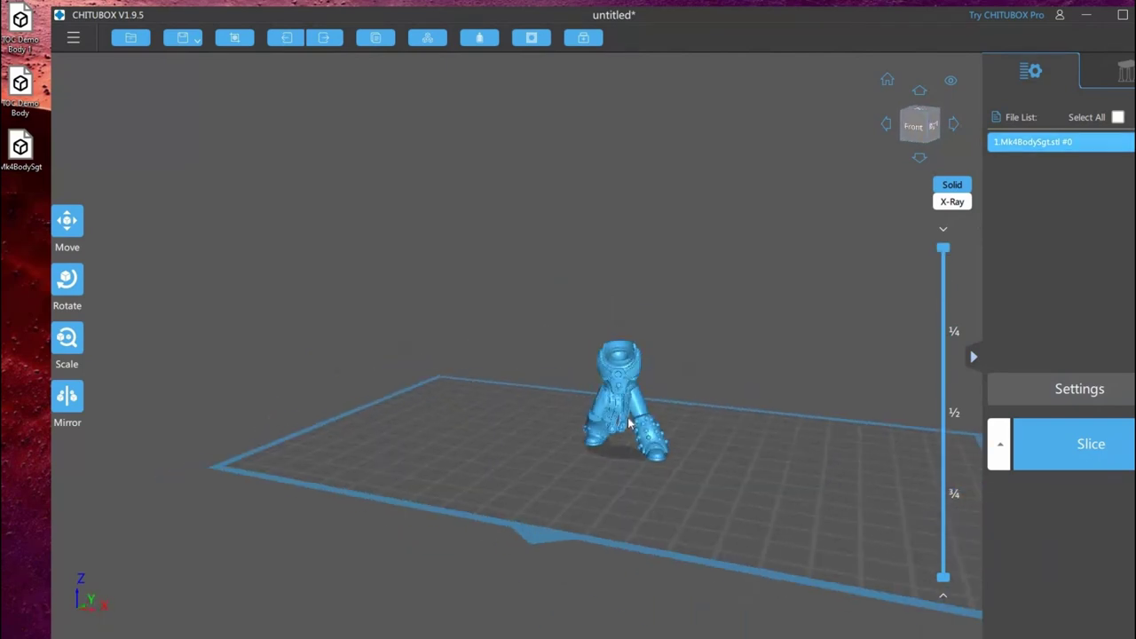
scroll(773, 436, "up", 5)
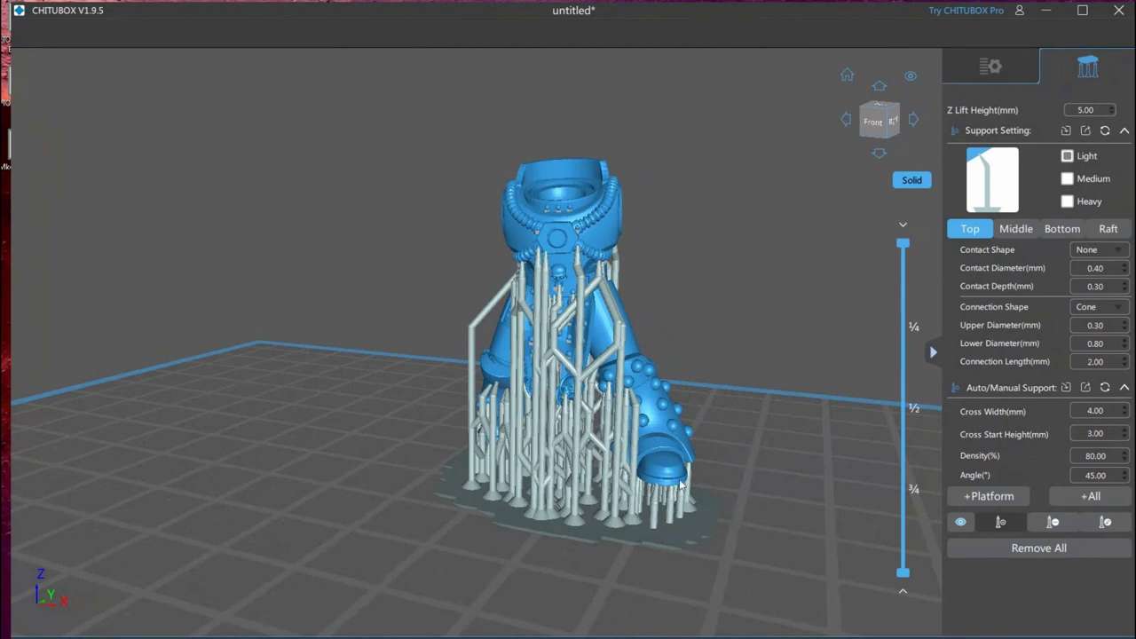
Examine from the side how the support tips meet the ribbed hose around the miniature's waist
left_click_drag(681, 484, 494, 256)
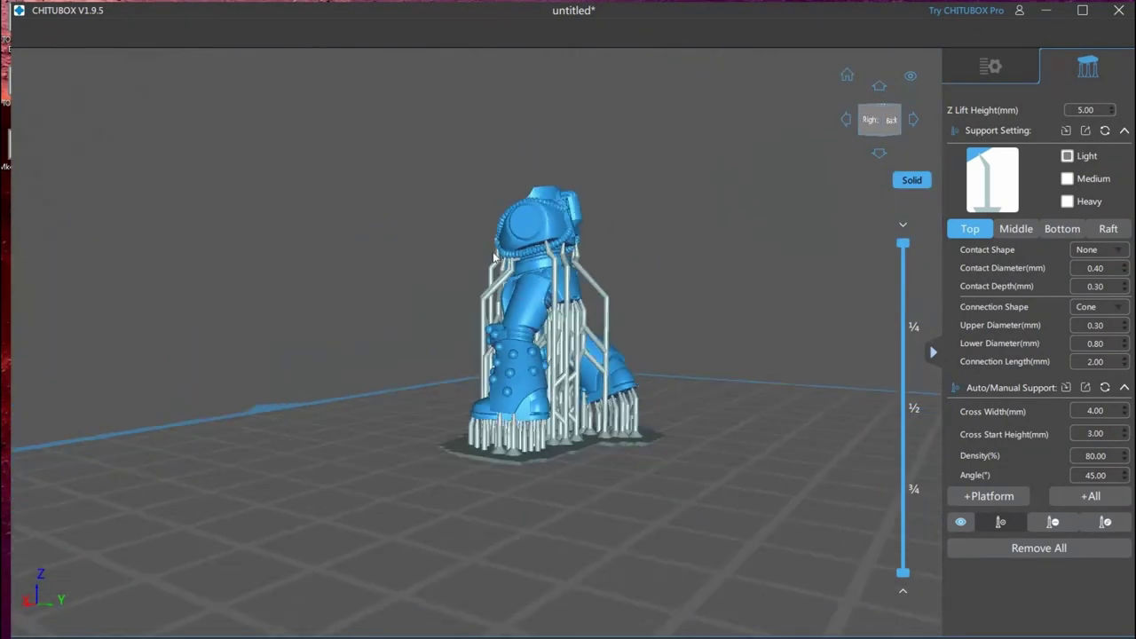
scroll(494, 257, "up", 8)
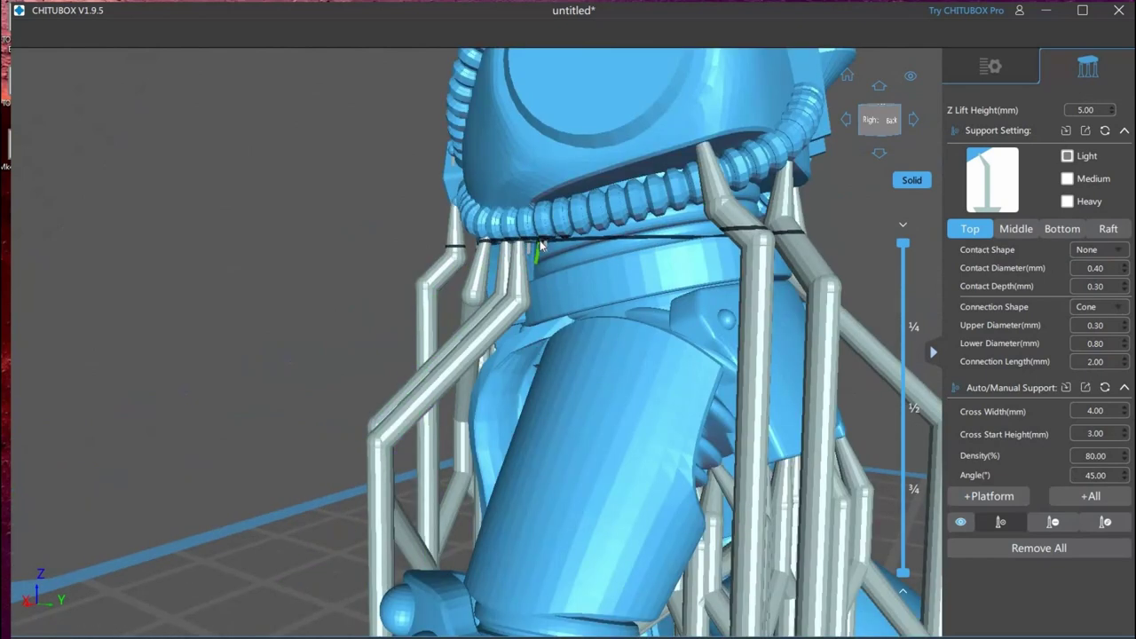
scroll(539, 249, "up", 5)
scroll(539, 249, "down", 4)
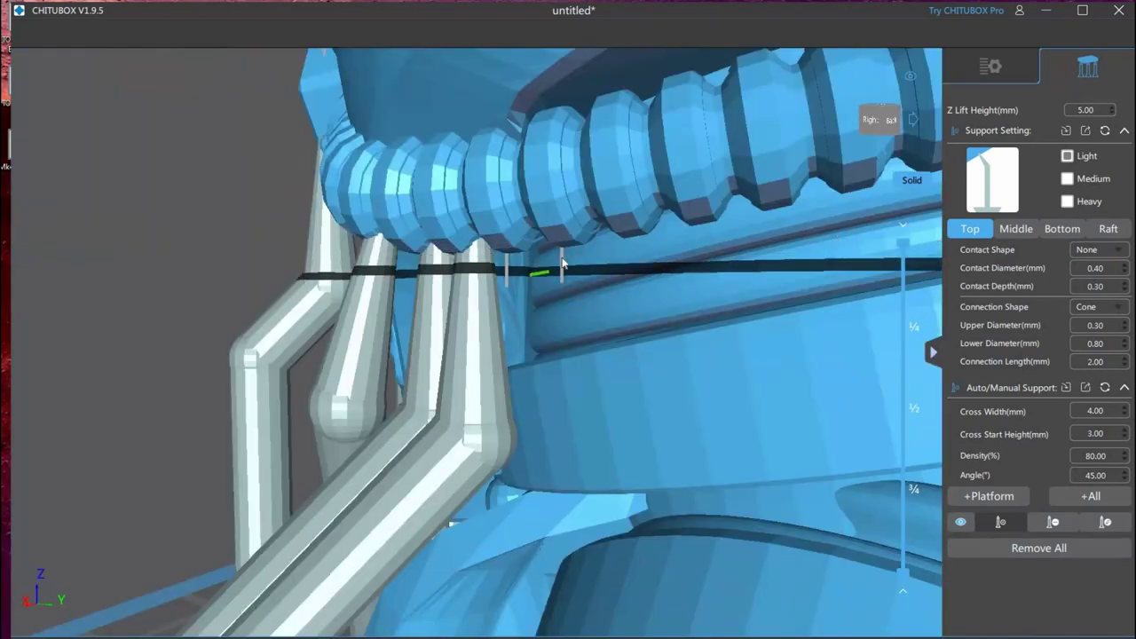
key("Up")
key("Up")
key("Up")
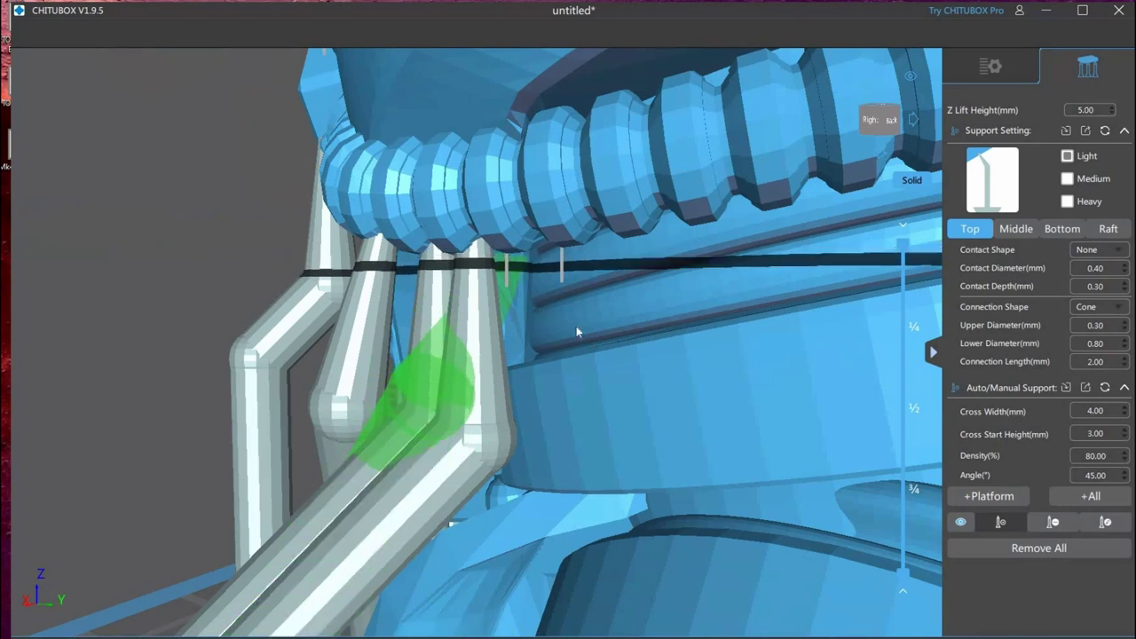
Examine from the front the supports and small contact points around the rivets and skulls between the miniature's legs
scroll(576, 326, "down", 8)
scroll(793, 411, "down", 3)
mouse_move(794, 412)
right_mouse_down()
mouse_move(747, 411)
mouse_move(811, 412)
right_mouse_up()
right_click_drag(552, 404, 602, 403)
scroll(585, 385, "up", 10)
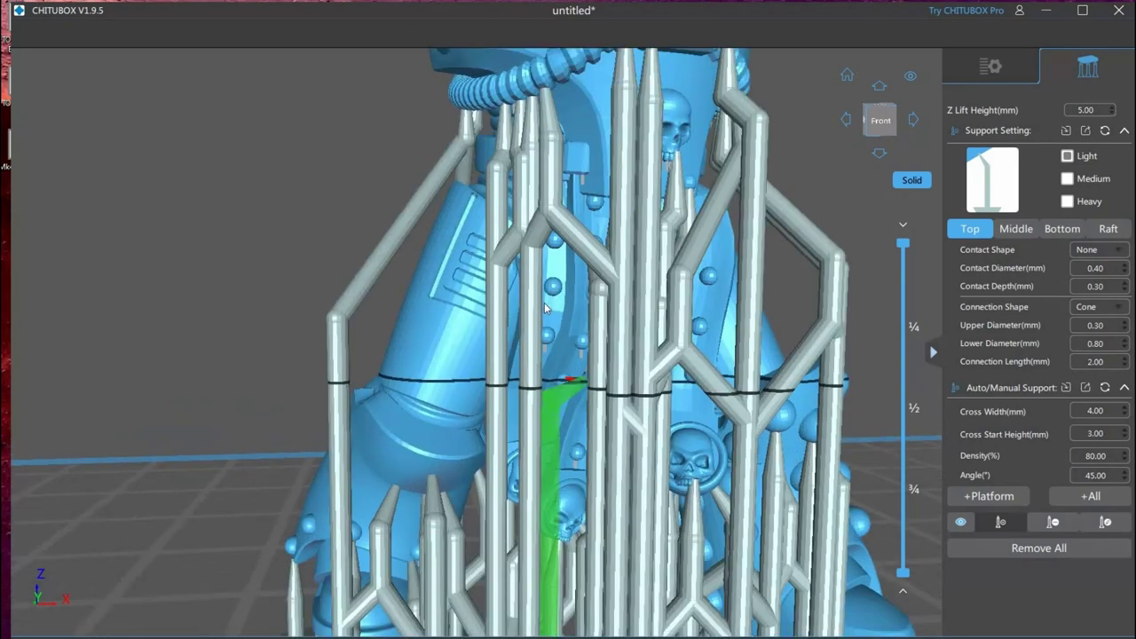
scroll(562, 310, "down", 2)
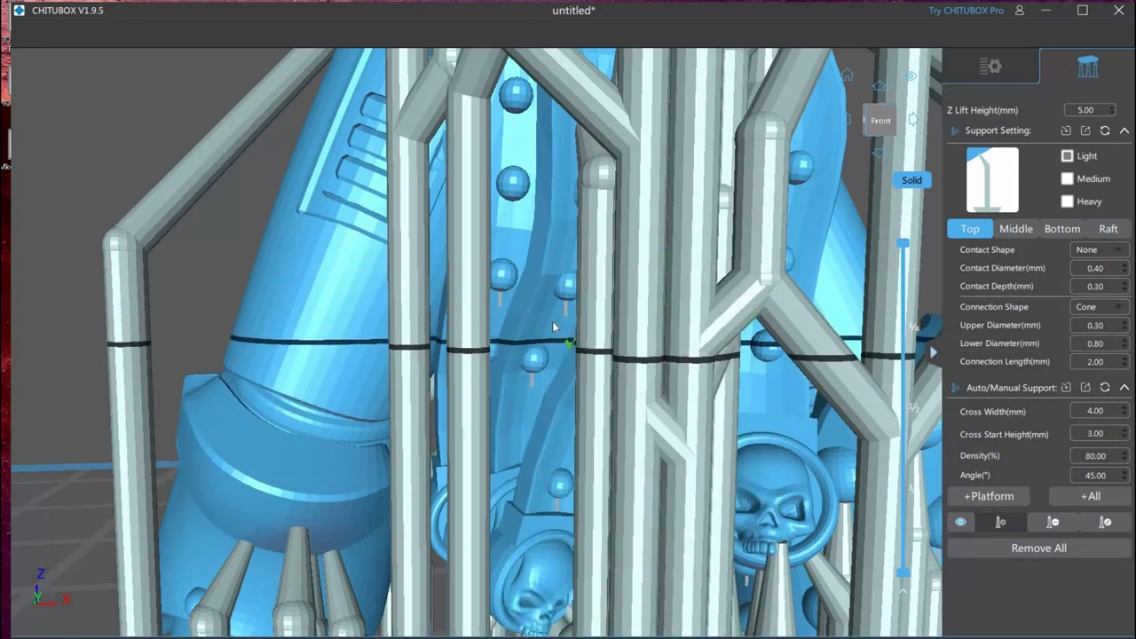
scroll(561, 339, "down", 3)
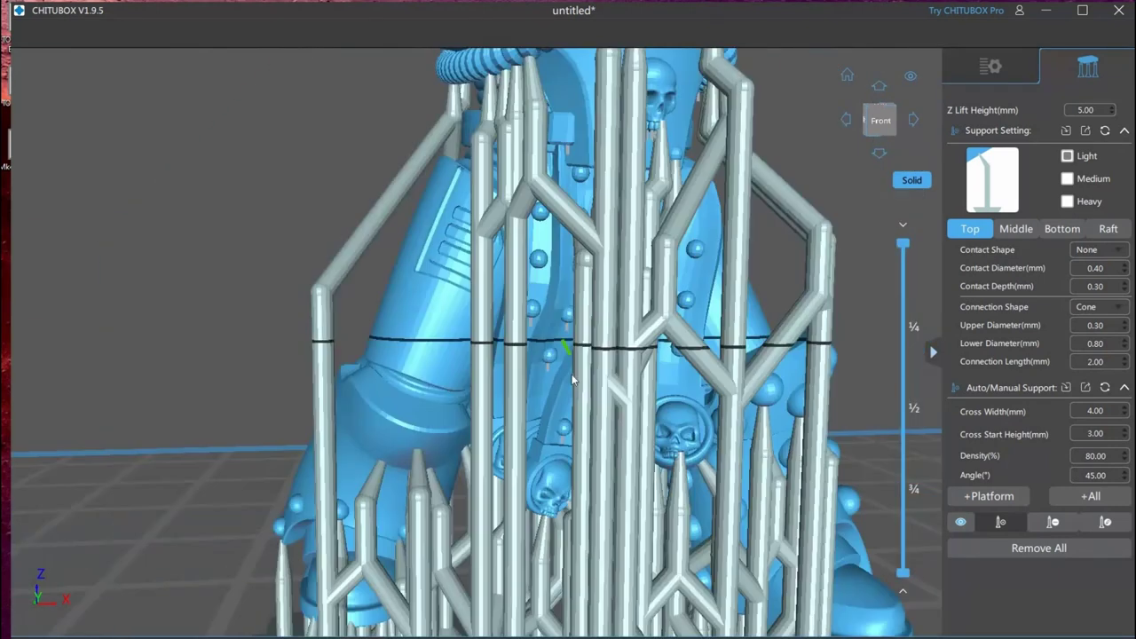
scroll(572, 380, "down", 5)
Remove the supports from the Mk4BodySgt miniature and rotate it -45° about the X axis
right_click_drag(457, 377, 963, 89)
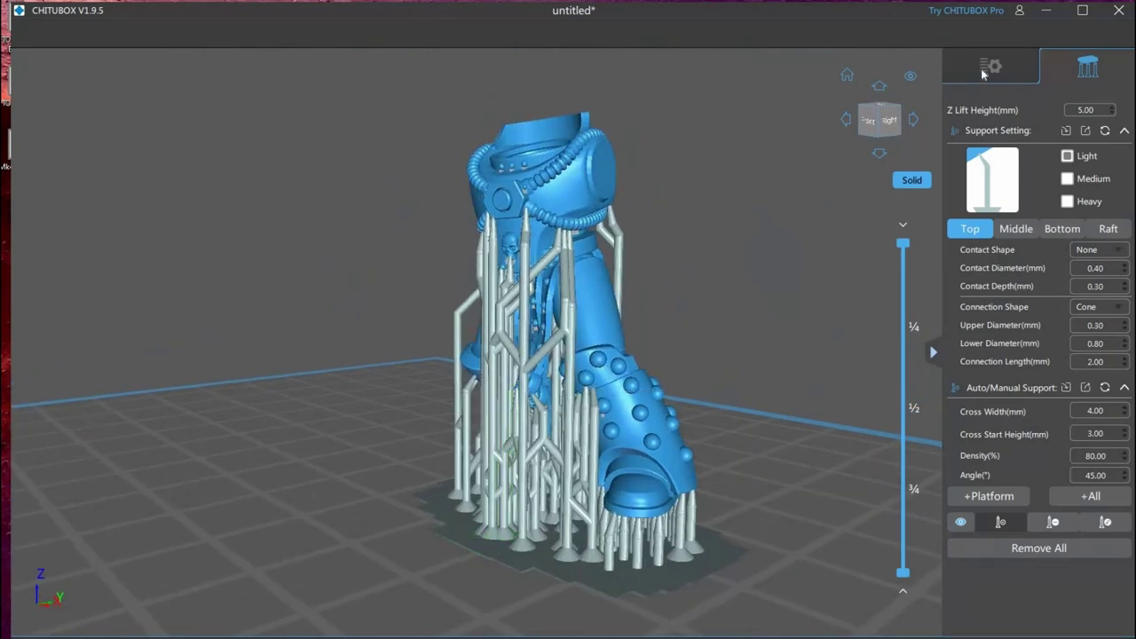
key("Escape")
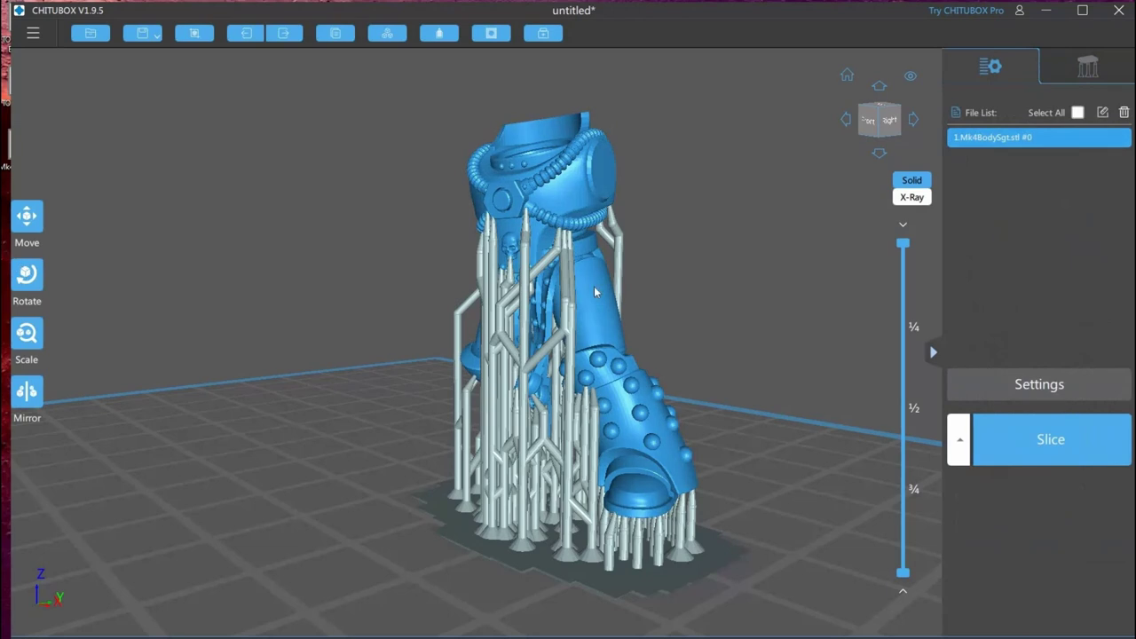
scroll(695, 278, "up", 3)
scroll(657, 303, "down", 3)
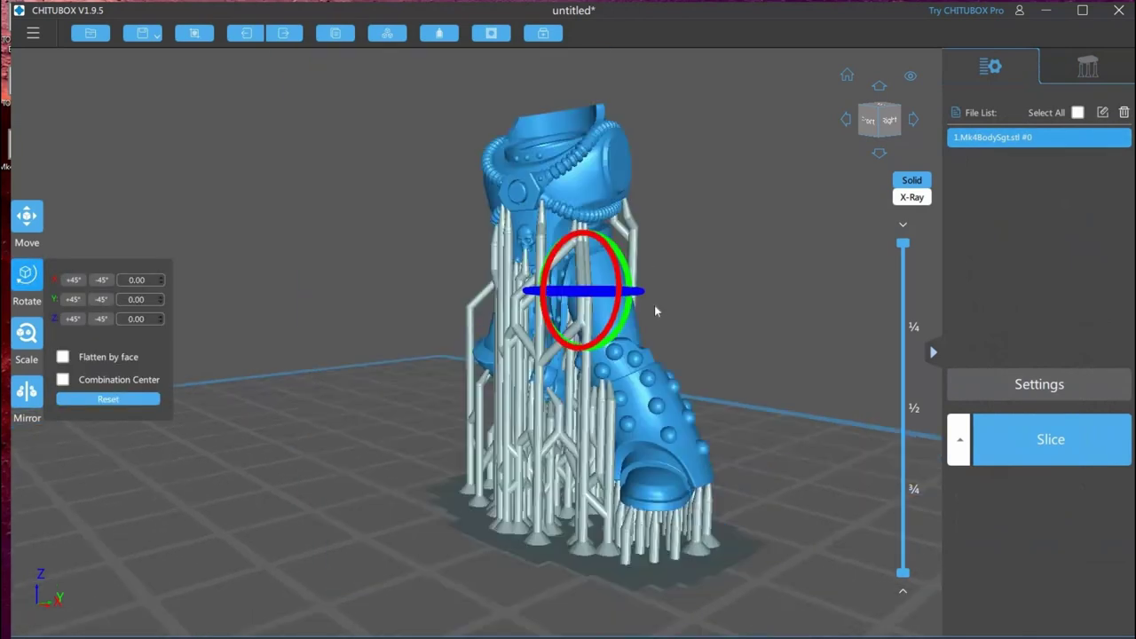
right_click_drag(615, 273, 668, 277)
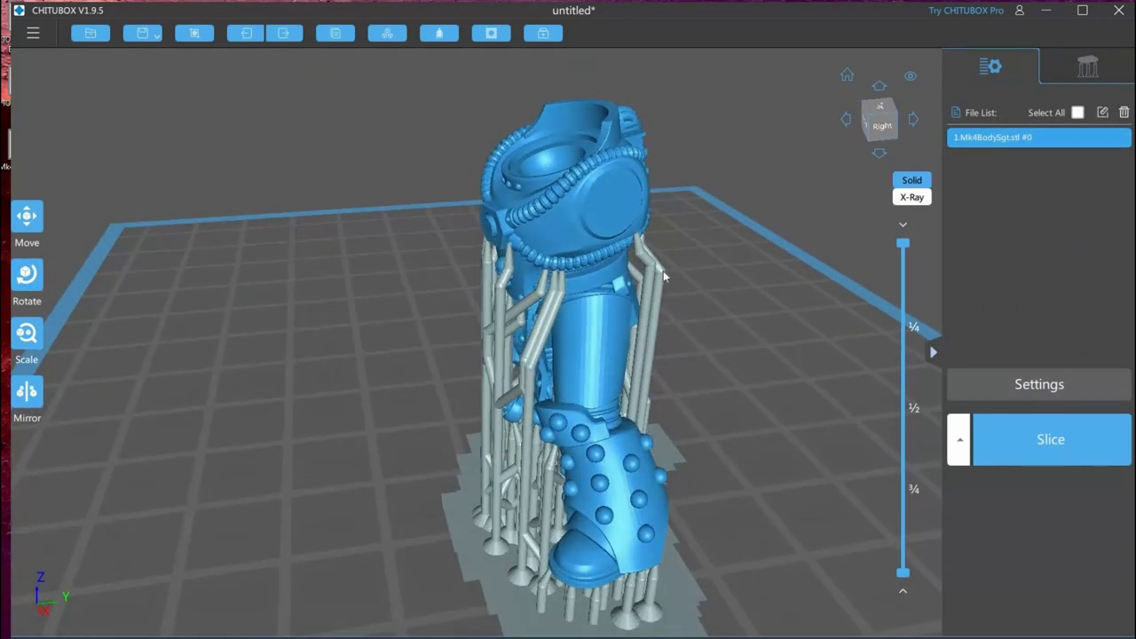
left_click(629, 270)
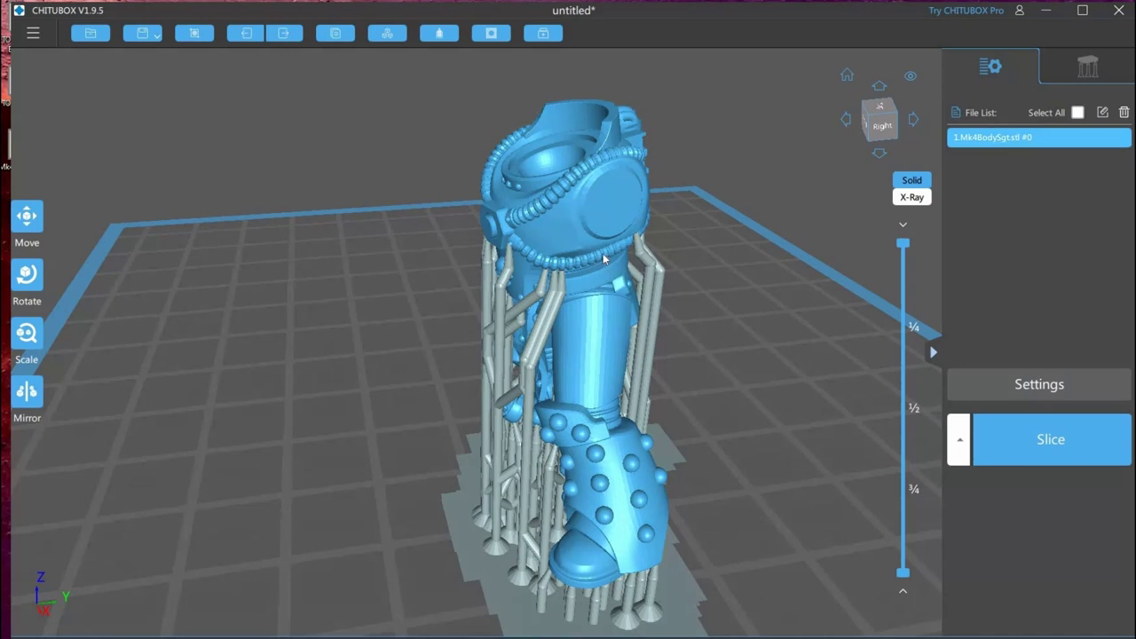
left_click(27, 274)
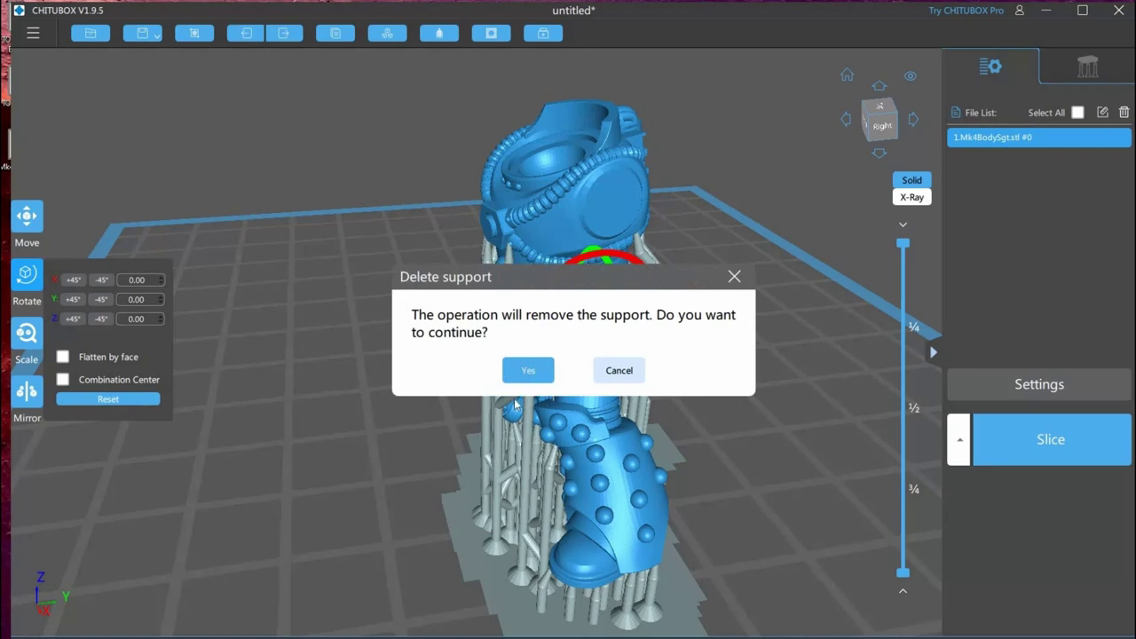
left_click(528, 371)
left_click(78, 281)
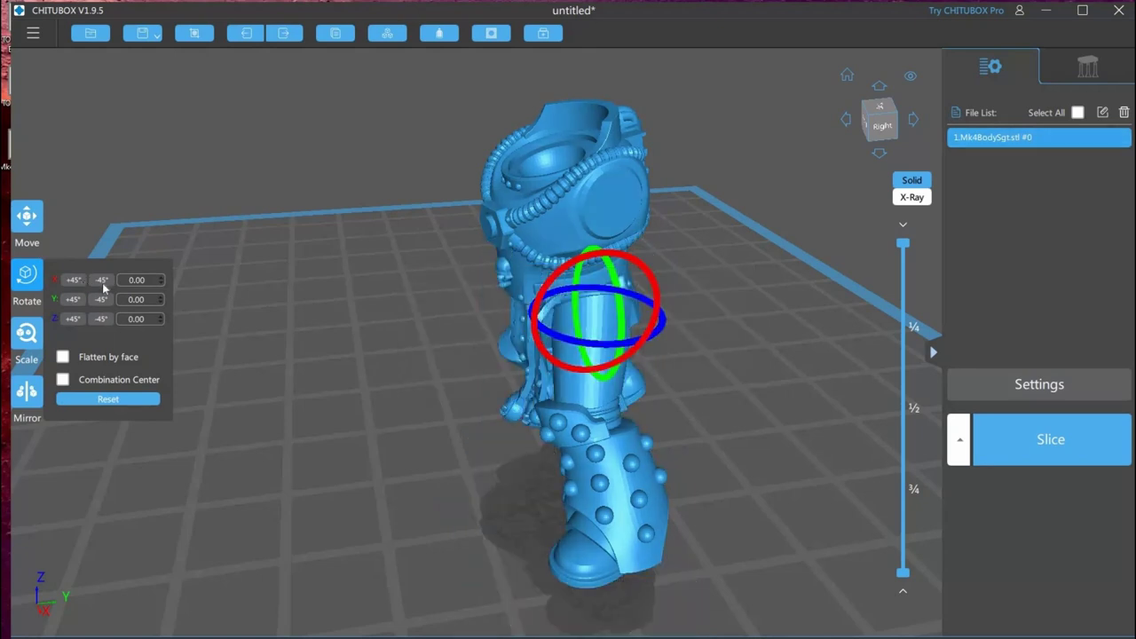
left_click(101, 280)
left_click(101, 279)
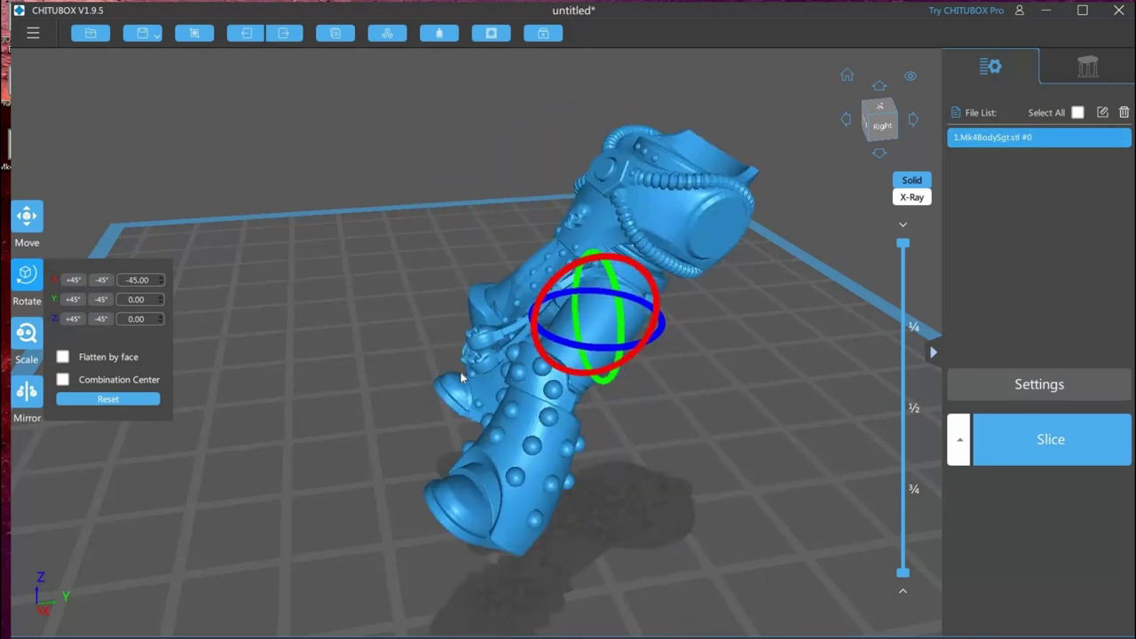
Rotate the miniature freehand about the X axis to a shallower backward tilt
right_click_drag(465, 378, 433, 341)
left_click_drag(433, 346, 672, 357)
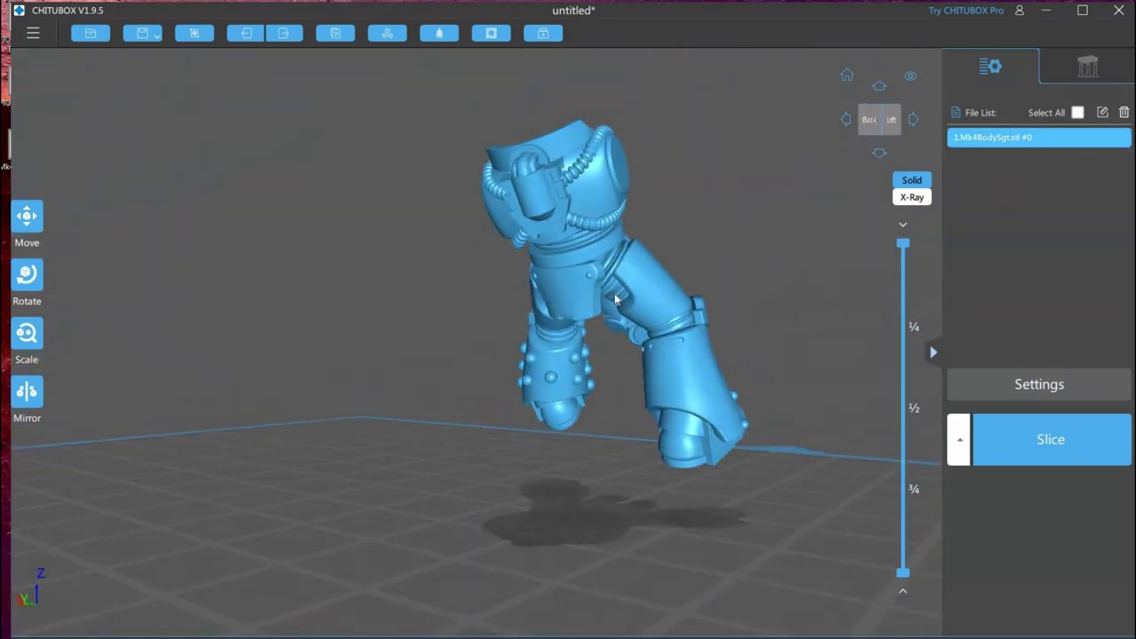
left_click_drag(677, 336, 142, 278)
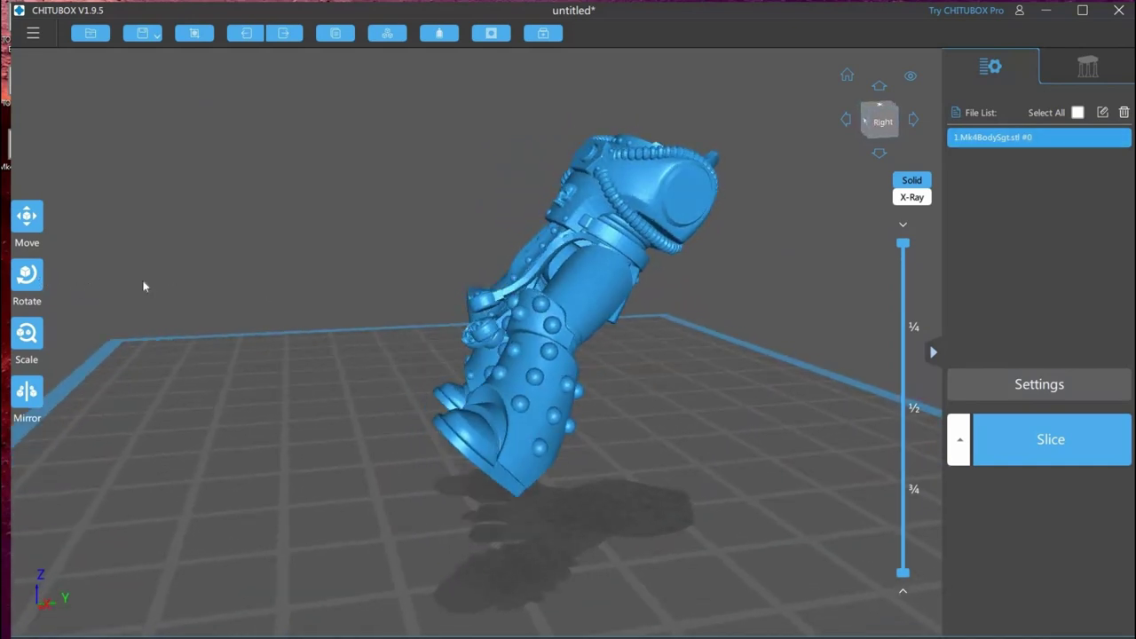
key("r")
left_click_drag(558, 251, 630, 351)
left_click(702, 368)
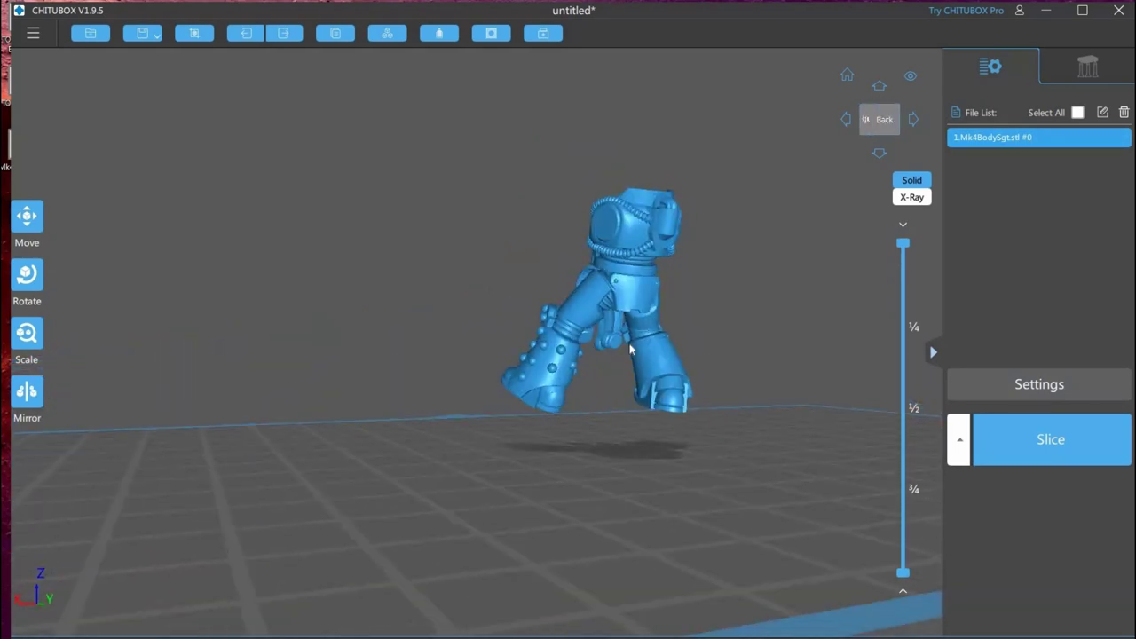
Check the slightly tilted miniature from back and front, and generate automatic light supports at 80% density
scroll(632, 355, "up", 6)
scroll(648, 422, "down", 2)
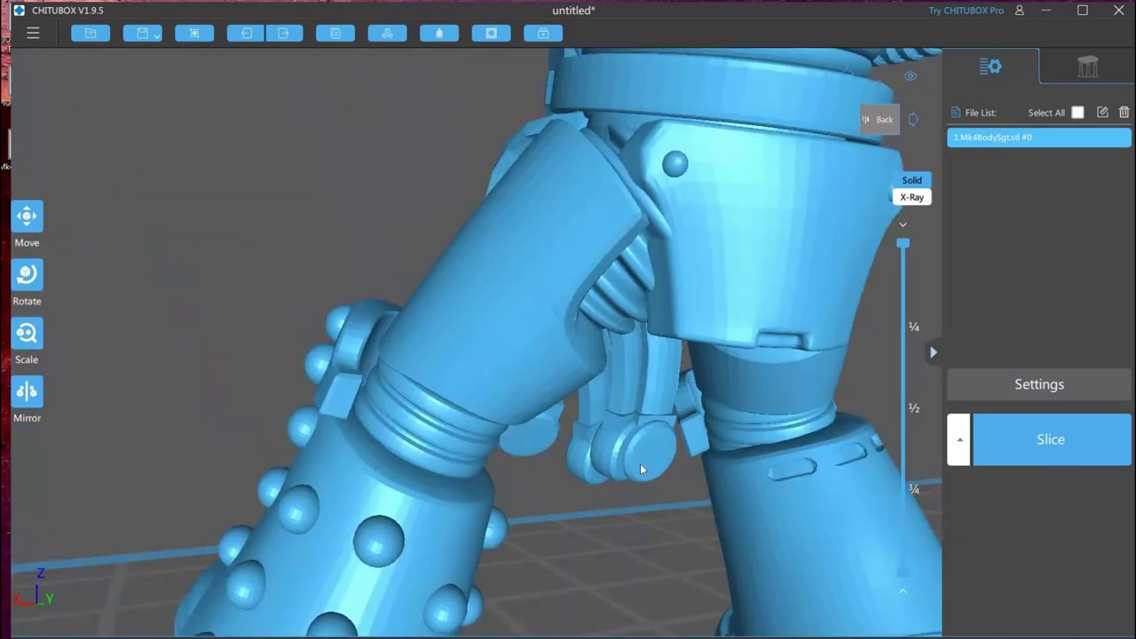
left_click_drag(608, 455, 767, 498)
right_click_drag(765, 492, 769, 511)
scroll(777, 495, "down", 4)
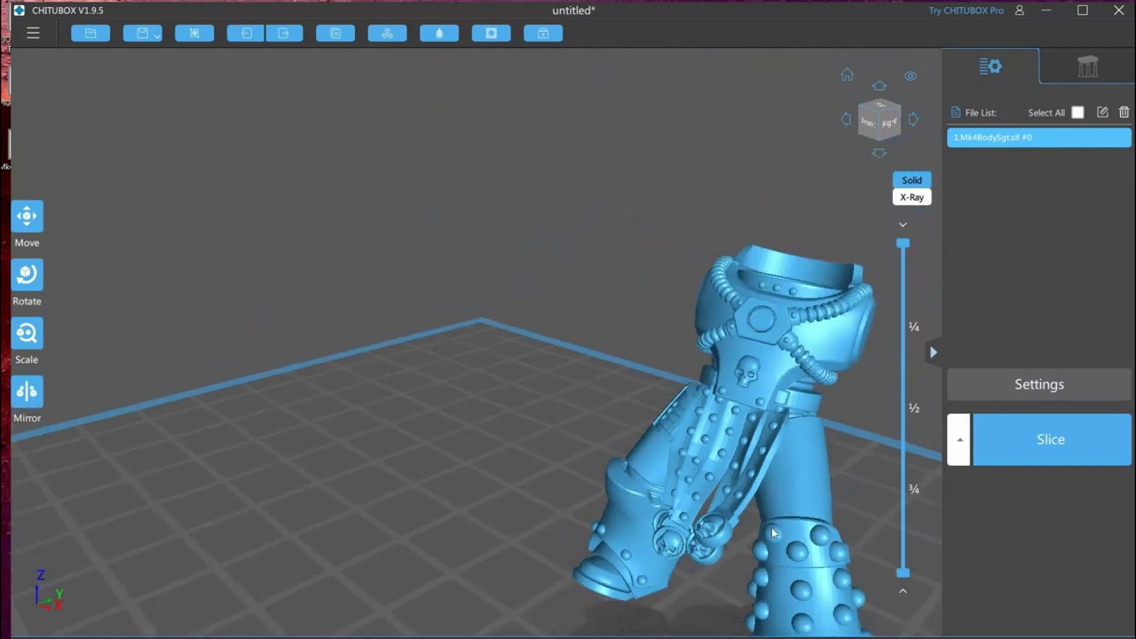
left_click_drag(798, 531, 701, 506)
right_click_drag(701, 506, 763, 497)
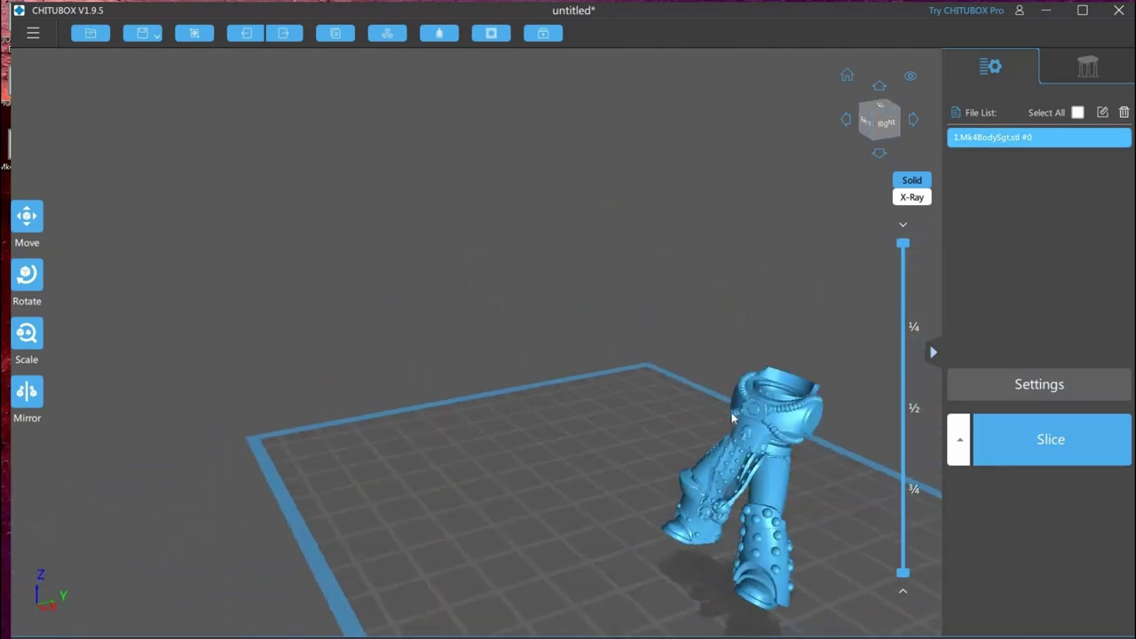
left_click(1085, 64)
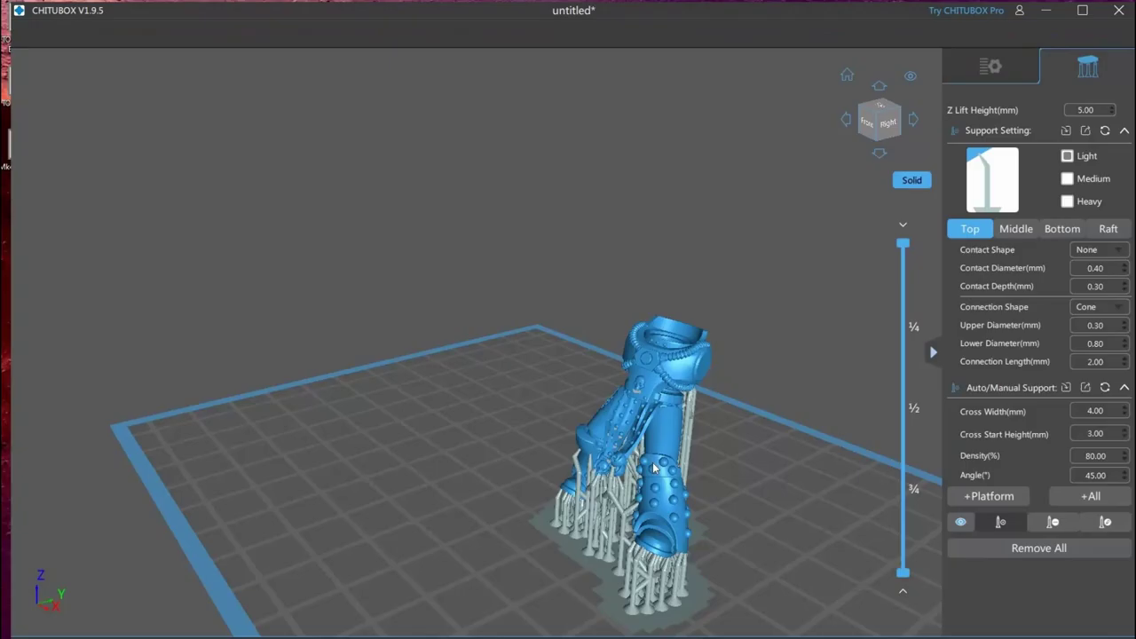
Examine the support contacts under the rivets and skull medallions on the straps hanging between the legs
scroll(762, 429, "up", 5)
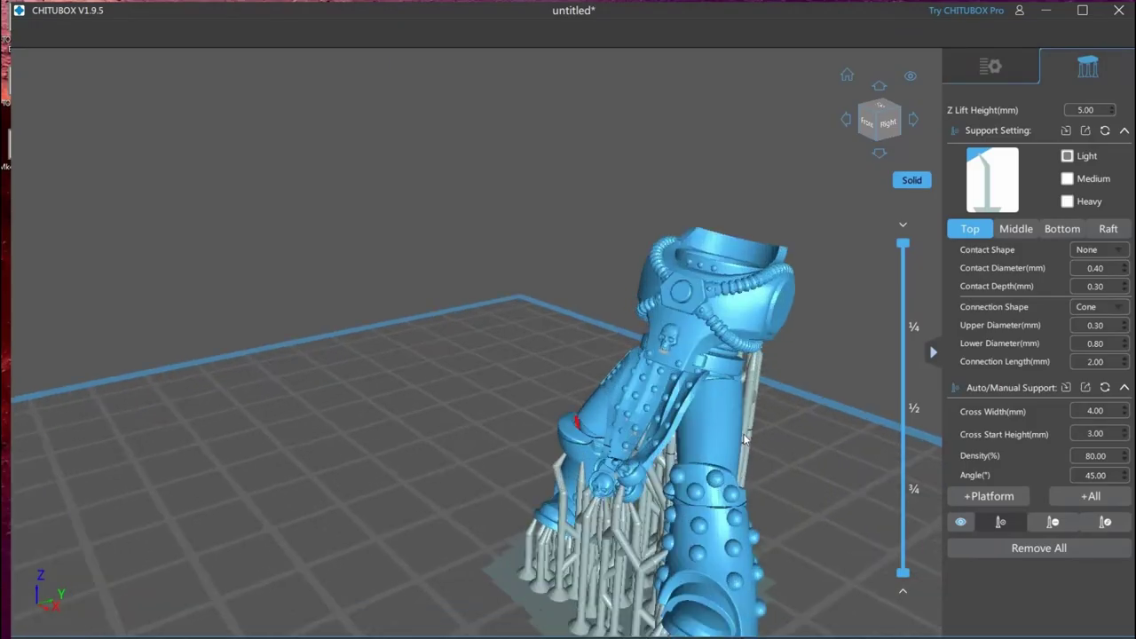
scroll(764, 430, "up", 5)
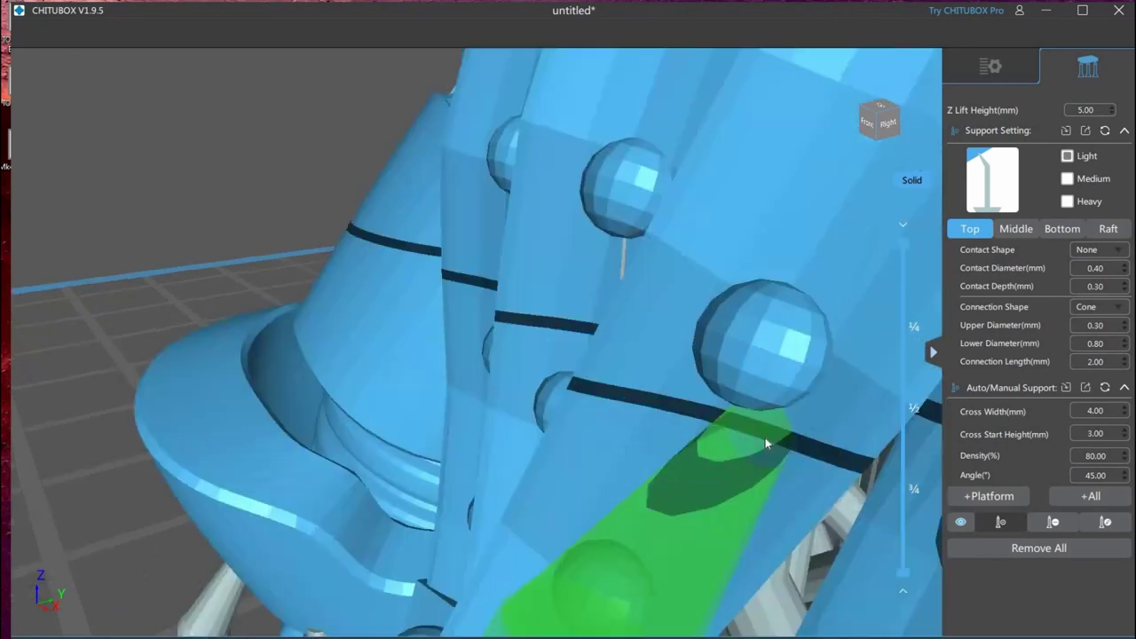
scroll(743, 425, "down", 5)
right_click_drag(649, 332, 762, 384)
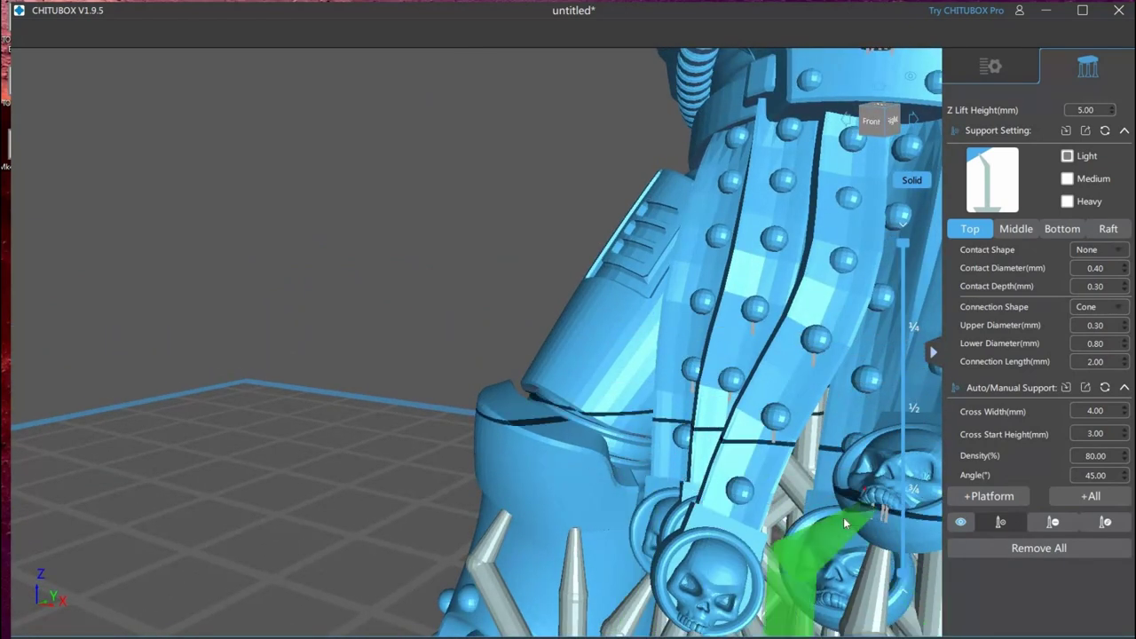
scroll(840, 517, "down", 4)
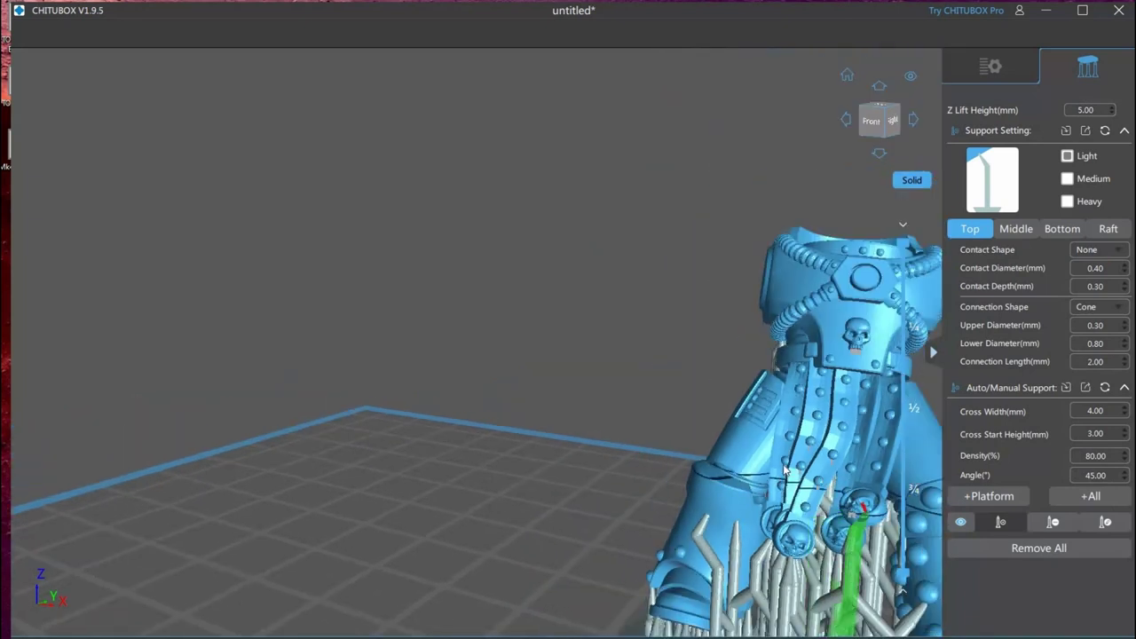
Examine the supported miniature from below and inspect the area around the waist skull and ribbed hoses
right_click_drag(724, 459, 746, 493)
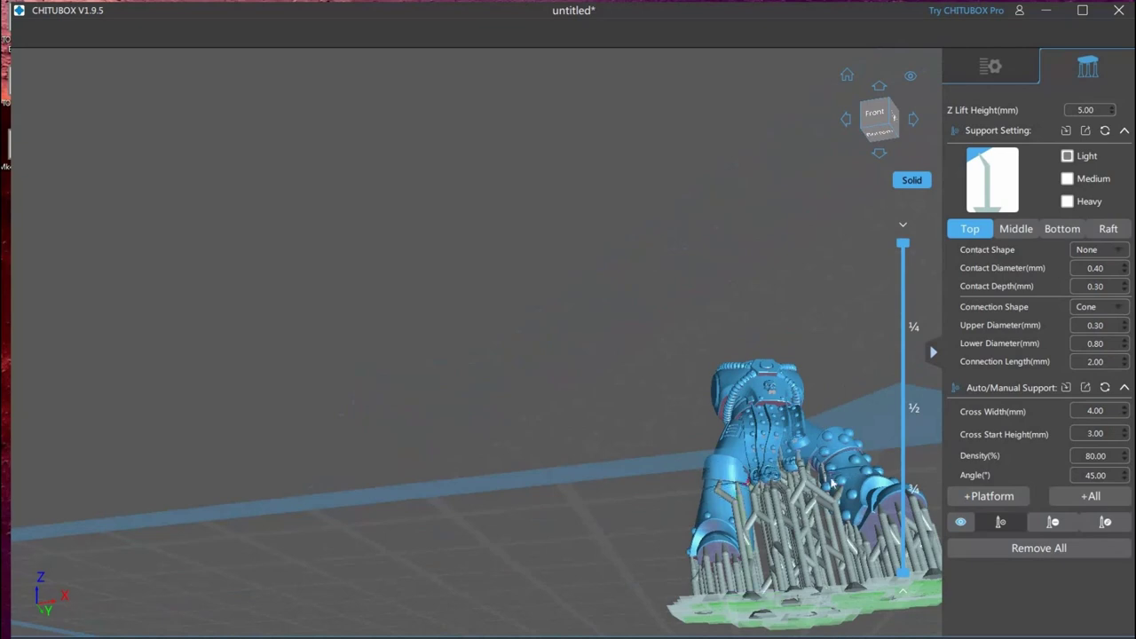
right_click_drag(755, 509, 781, 390)
scroll(781, 391, "up", 6)
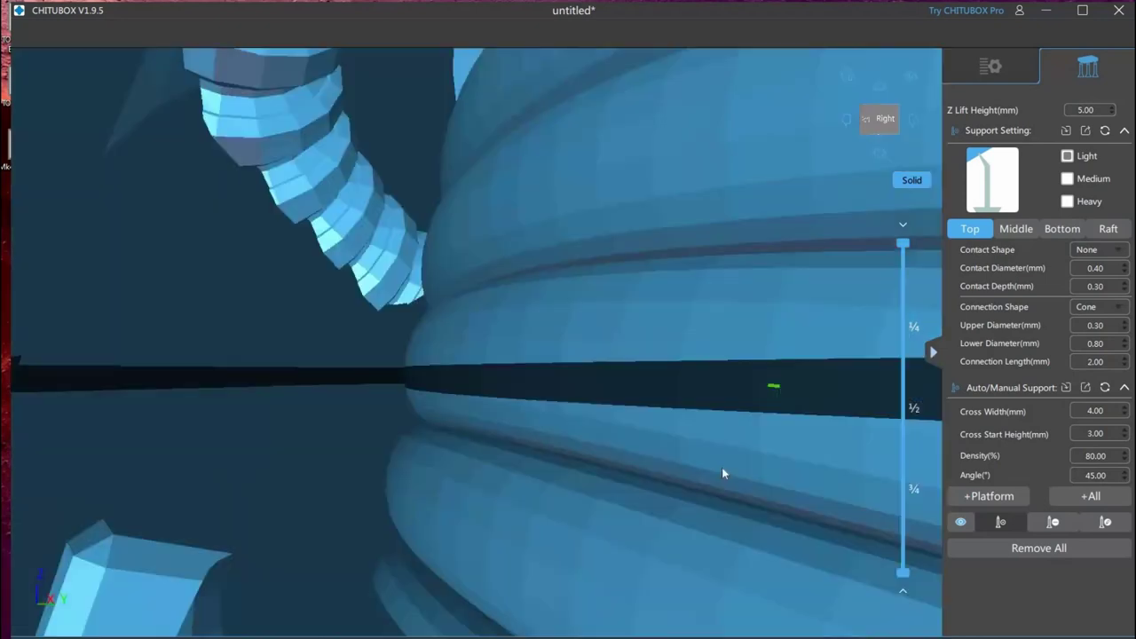
scroll(721, 467, "down", 3)
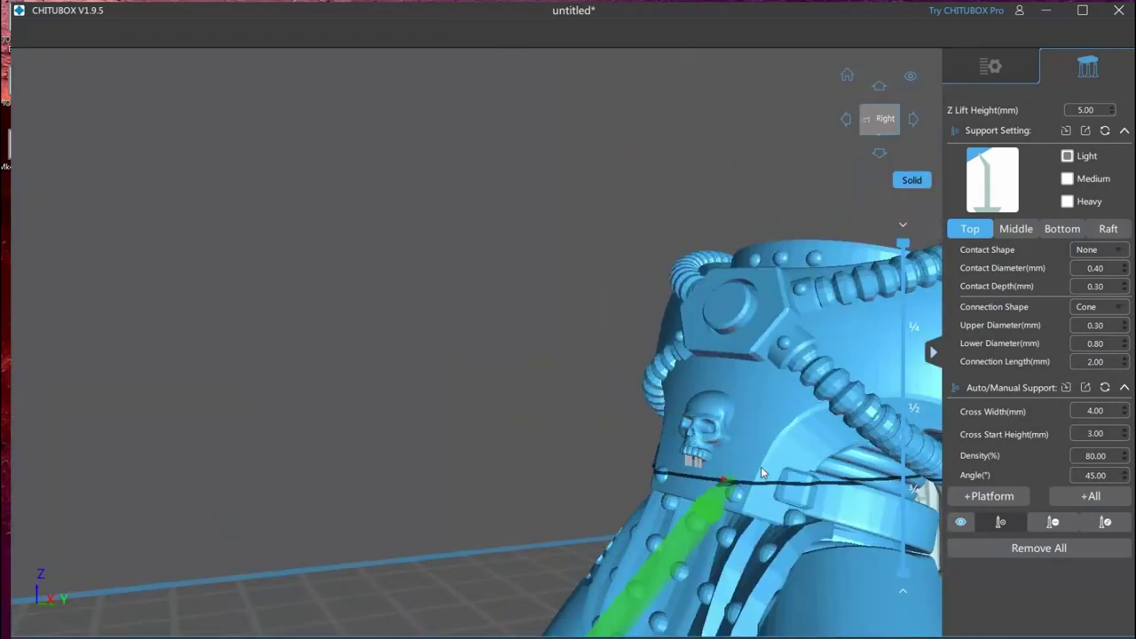
scroll(746, 467, "up", 5)
scroll(735, 462, "down", 6)
right_click_drag(735, 462, 803, 487)
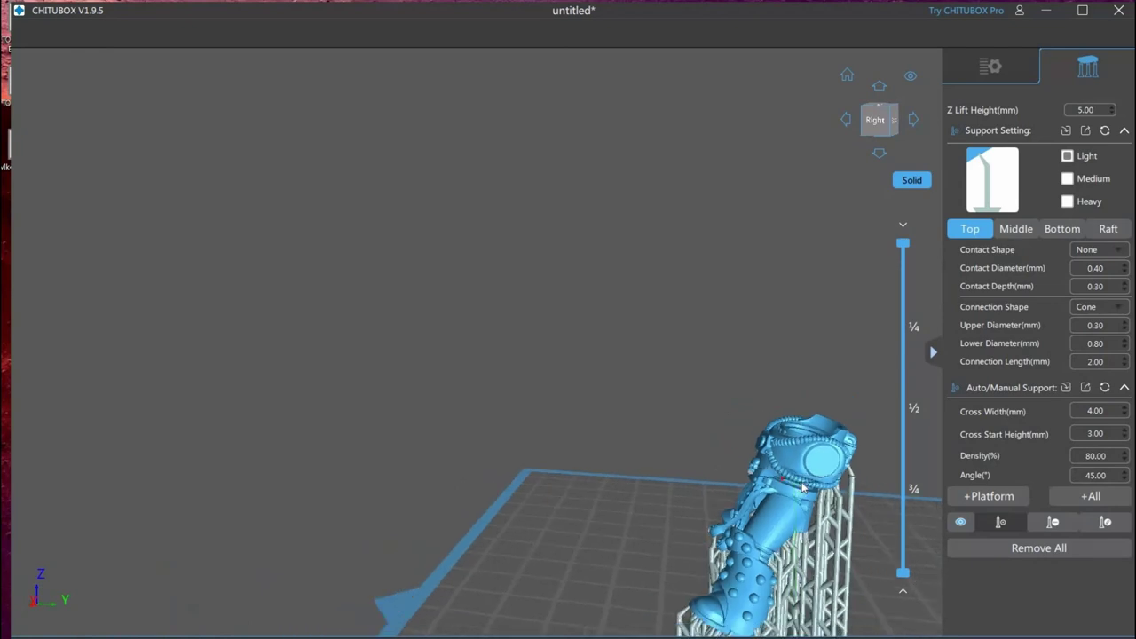
Remove the supports and rotate the miniature freehand about the X axis to a steeper backward tilt
left_click(981, 65)
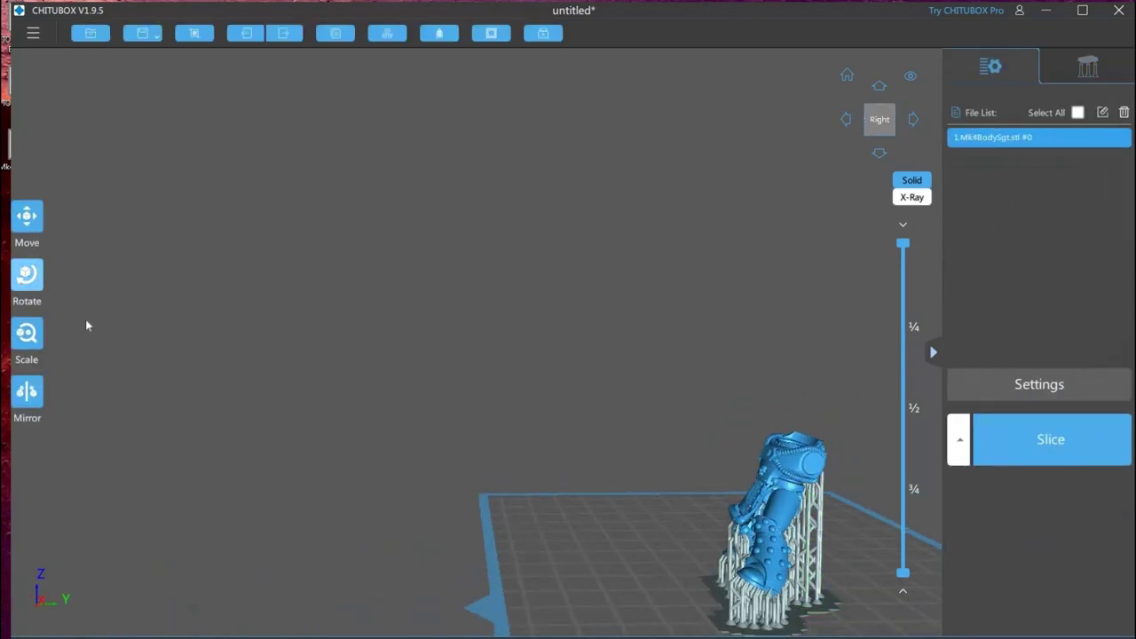
left_click(31, 277)
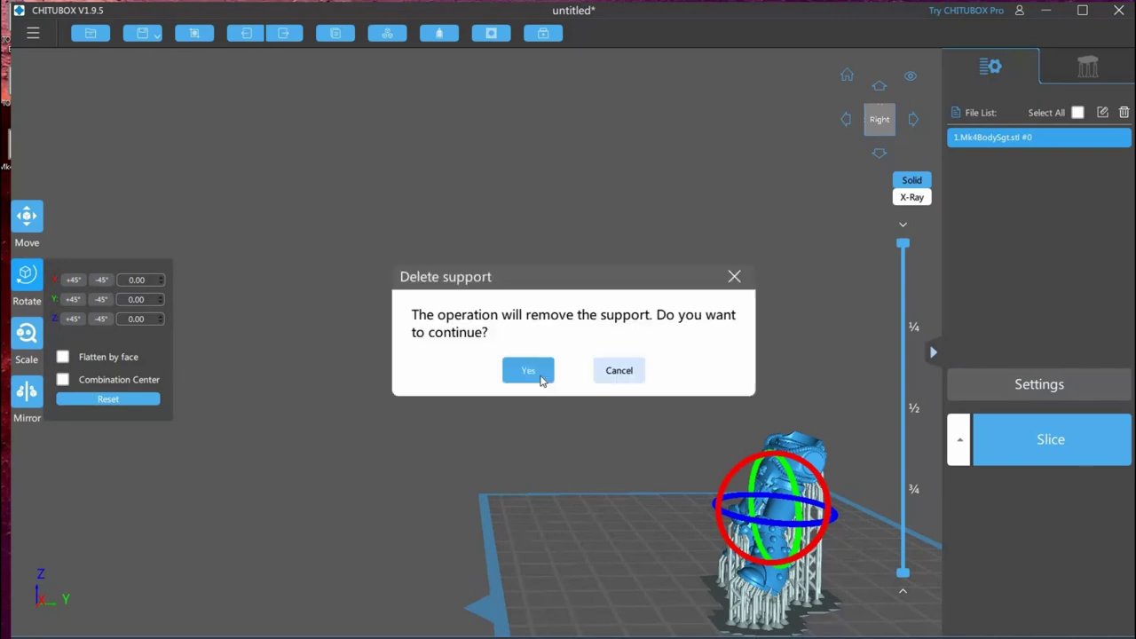
key("Return")
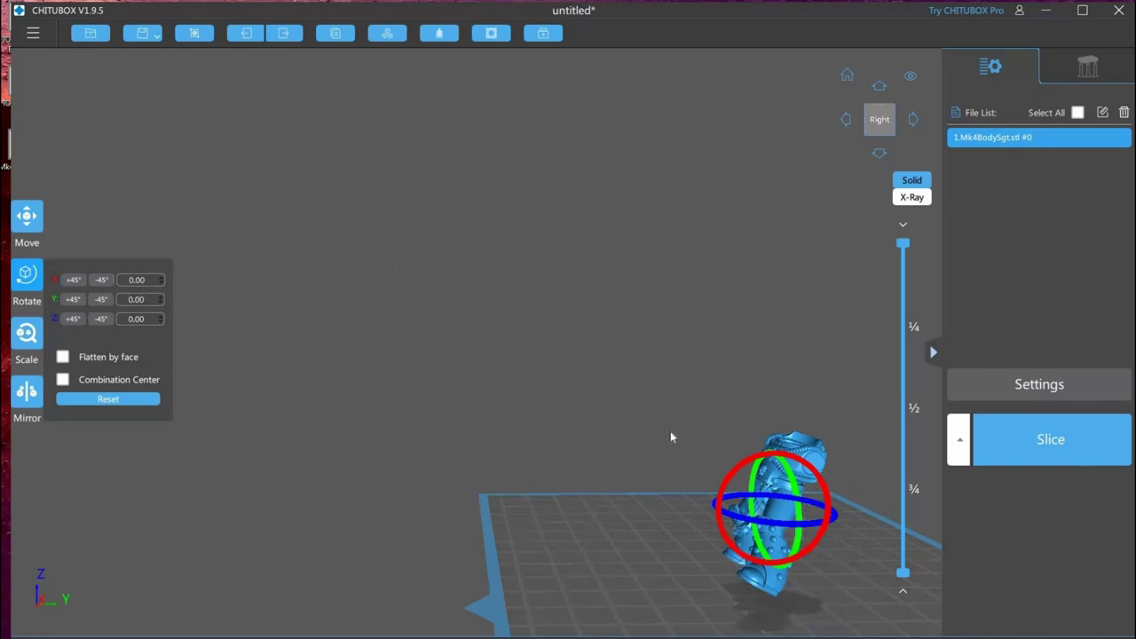
left_click_drag(744, 462, 744, 462)
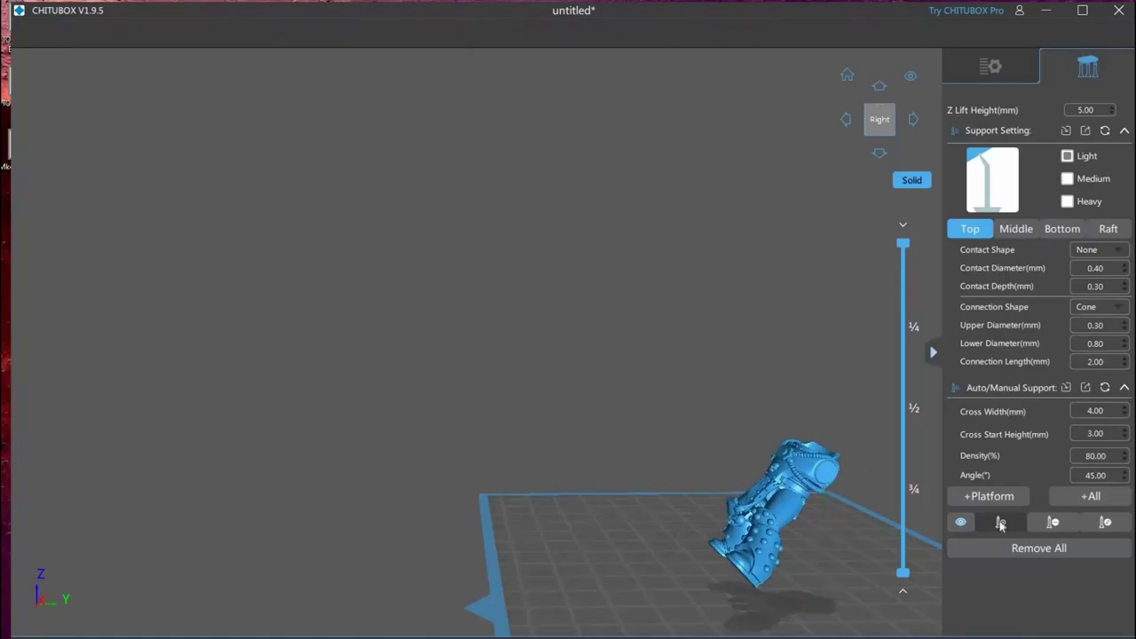
Generate automatic light supports at 80% density for the more steeply tilted miniature
left_click_drag(710, 506, 745, 539)
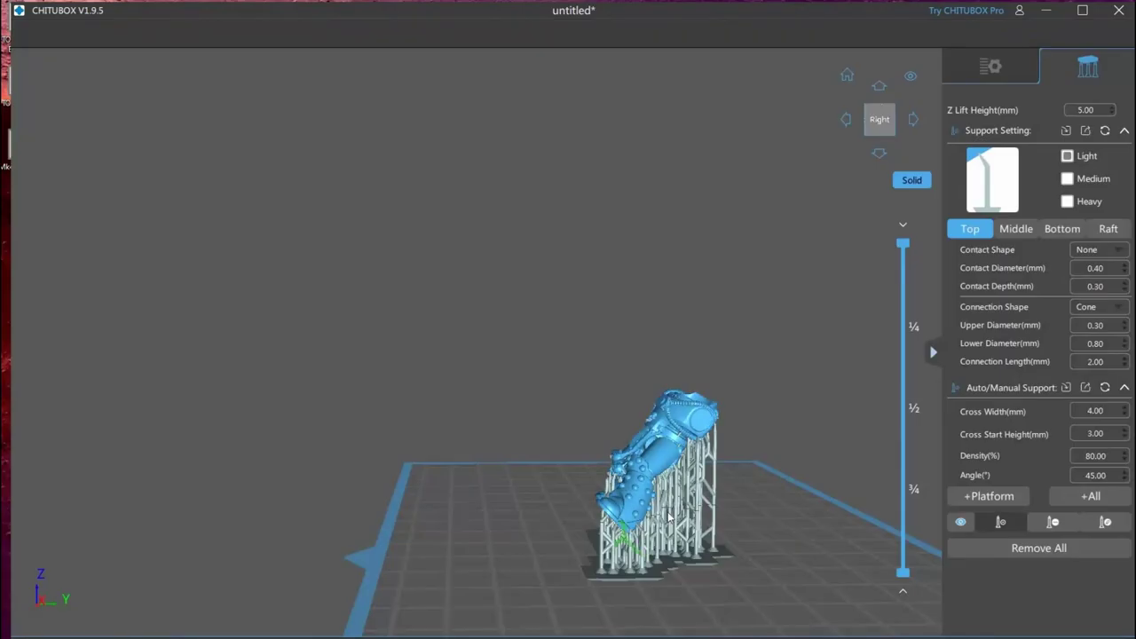
right_click_drag(613, 499, 654, 513)
scroll(654, 513, "down", 1)
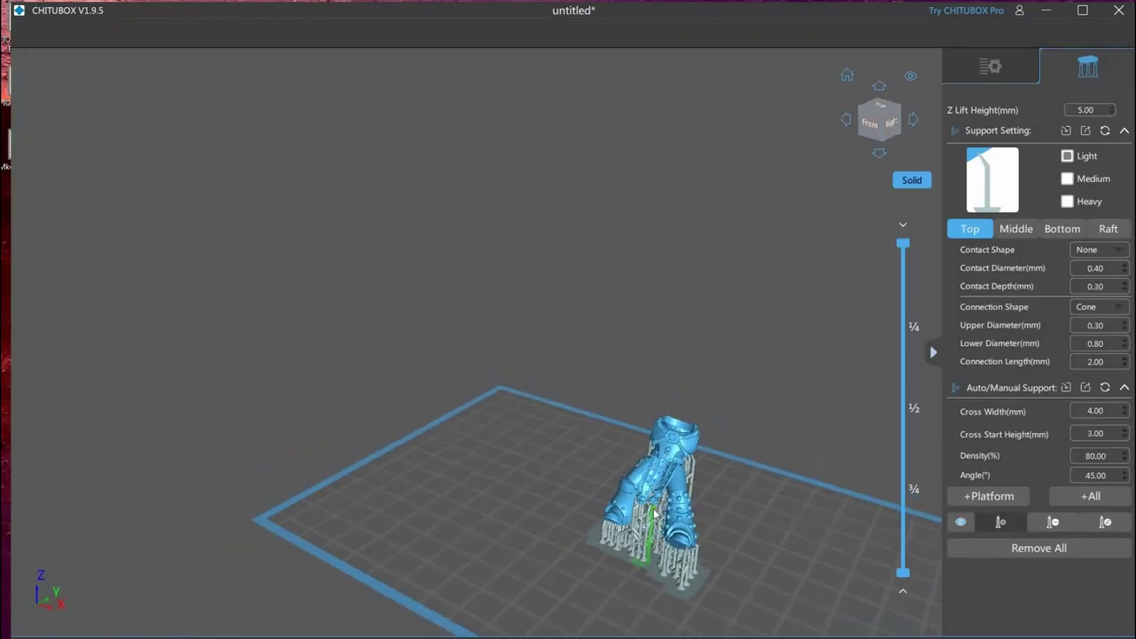
Examine from the front the rivets on the hanging straps for support contacts at the steeper tilt
scroll(654, 511, "up", 8)
scroll(677, 515, "down", 2)
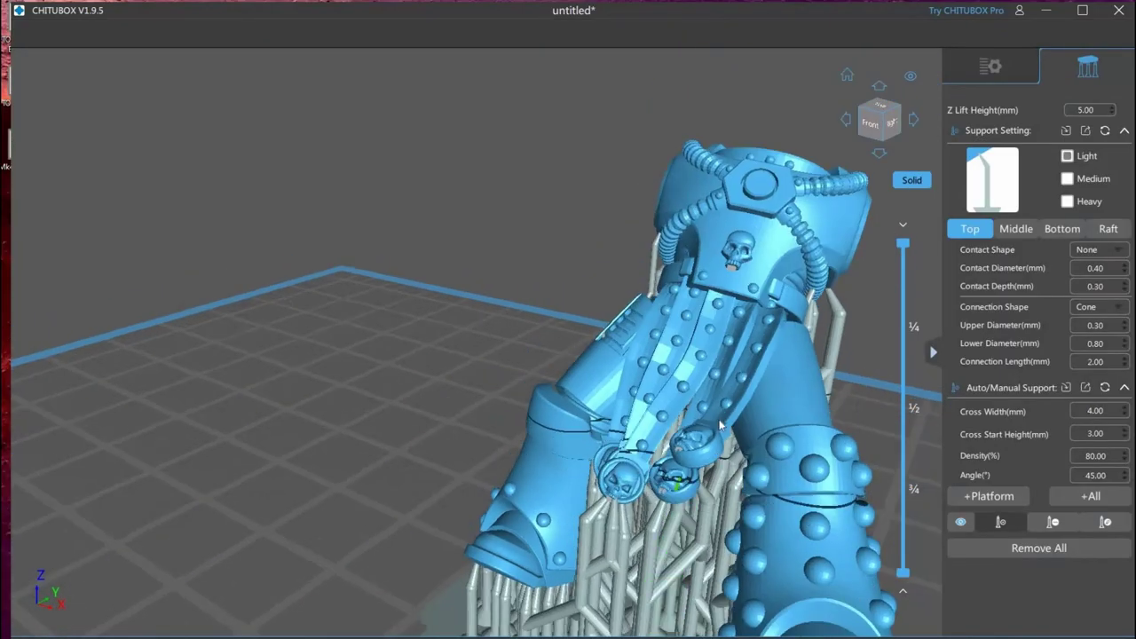
right_click_drag(721, 425, 759, 416)
scroll(658, 444, "up", 8)
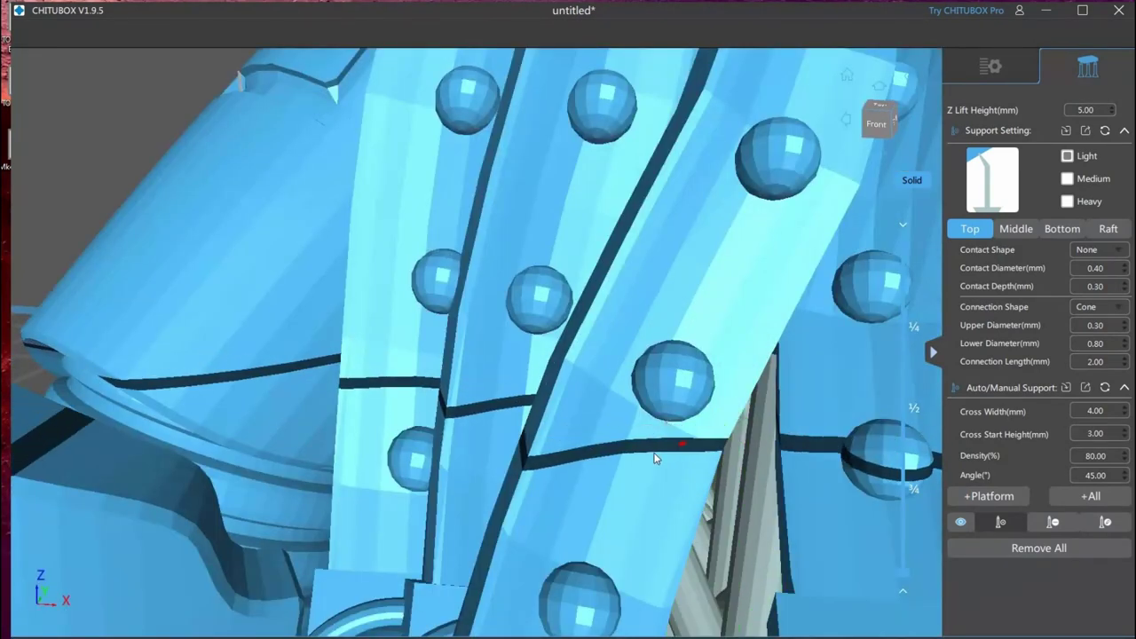
scroll(655, 458, "up", 3)
scroll(625, 440, "down", 3)
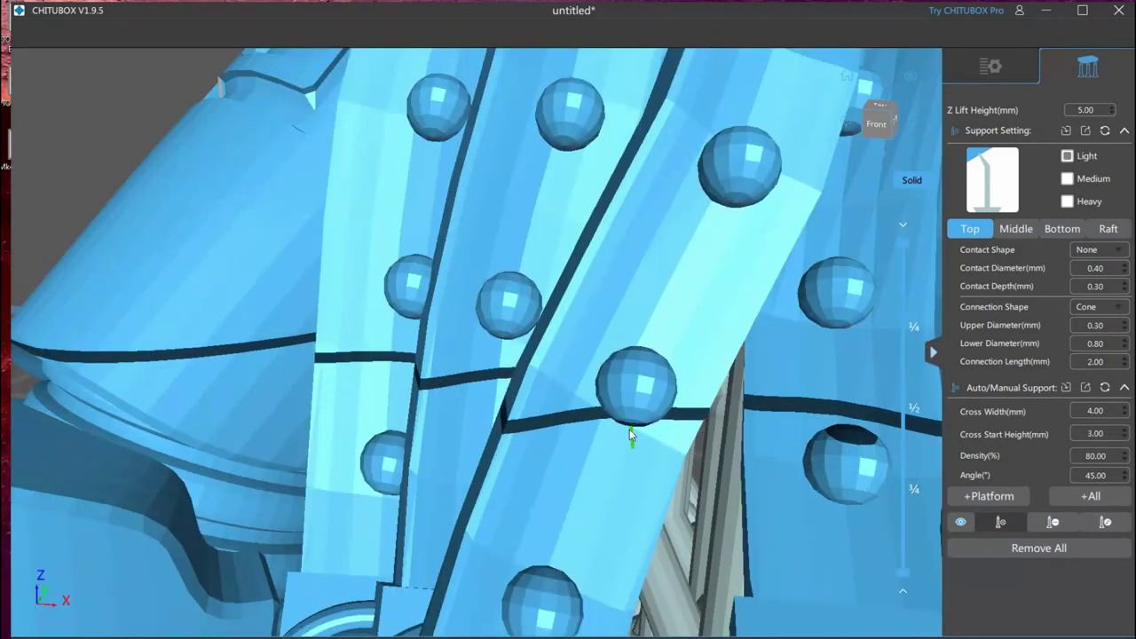
scroll(781, 510, "down", 8)
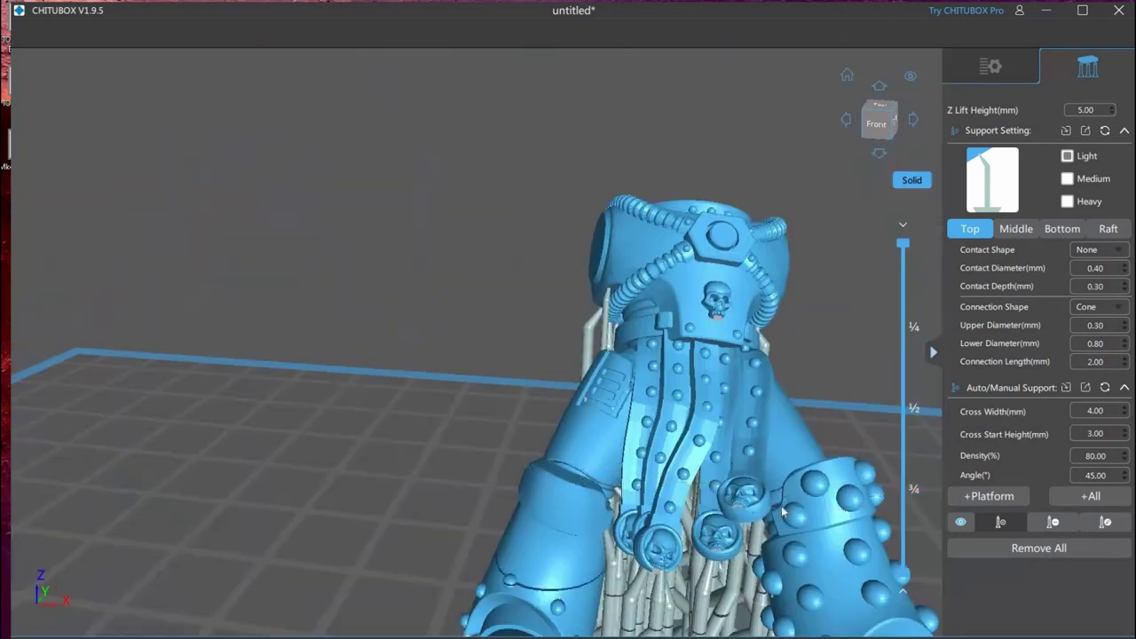
scroll(781, 511, "down", 6)
Examine the vented thigh panel and the support tips meeting the ribbed waist hose
left_click_drag(781, 510, 730, 484)
middle_click_drag(709, 515, 584, 488)
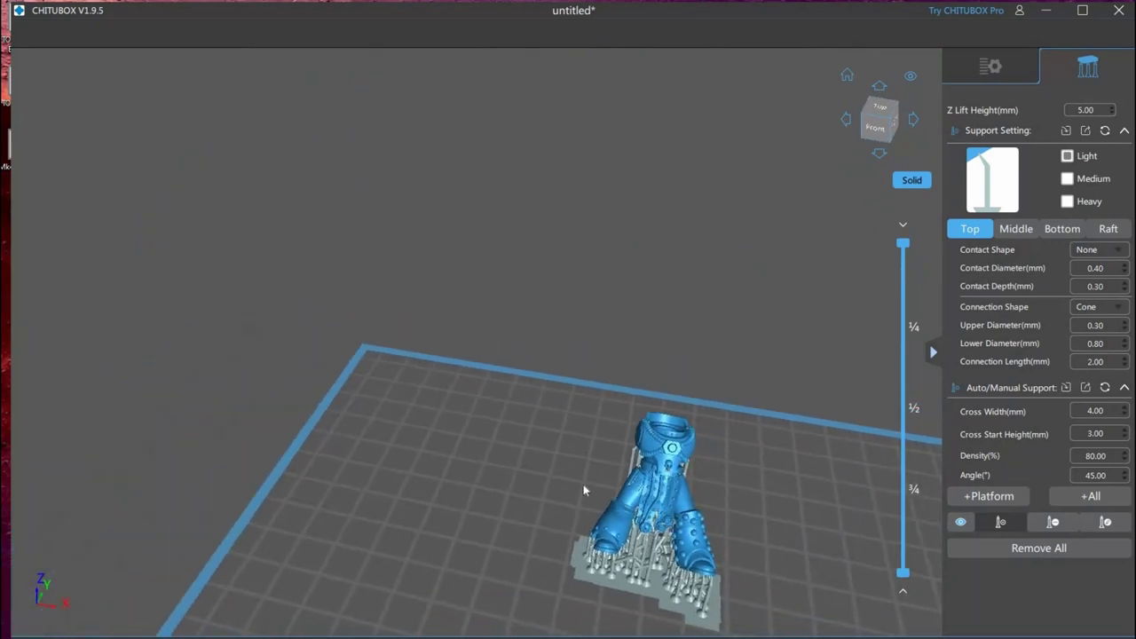
scroll(543, 414, "up", 5)
scroll(573, 441, "up", 8)
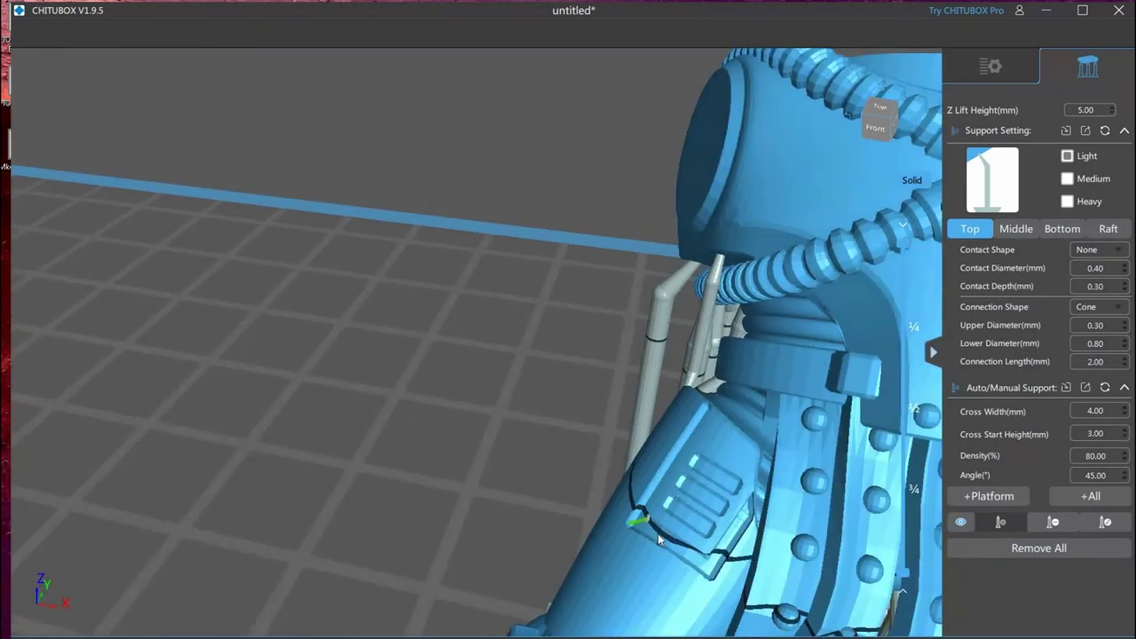
Examine the vented thigh panel's slots and lower edge up close for support contacts, with support deletion mode active
scroll(647, 524, "down", 5)
scroll(646, 525, "up", 7)
scroll(627, 488, "up", 3)
scroll(621, 472, "down", 3)
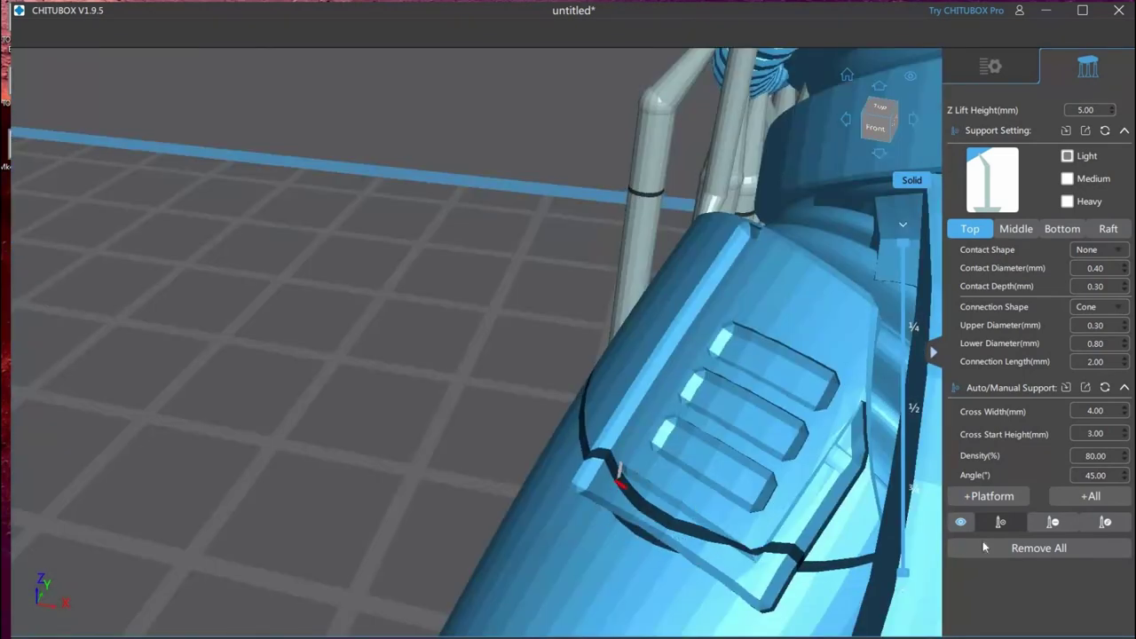
left_click(1100, 522)
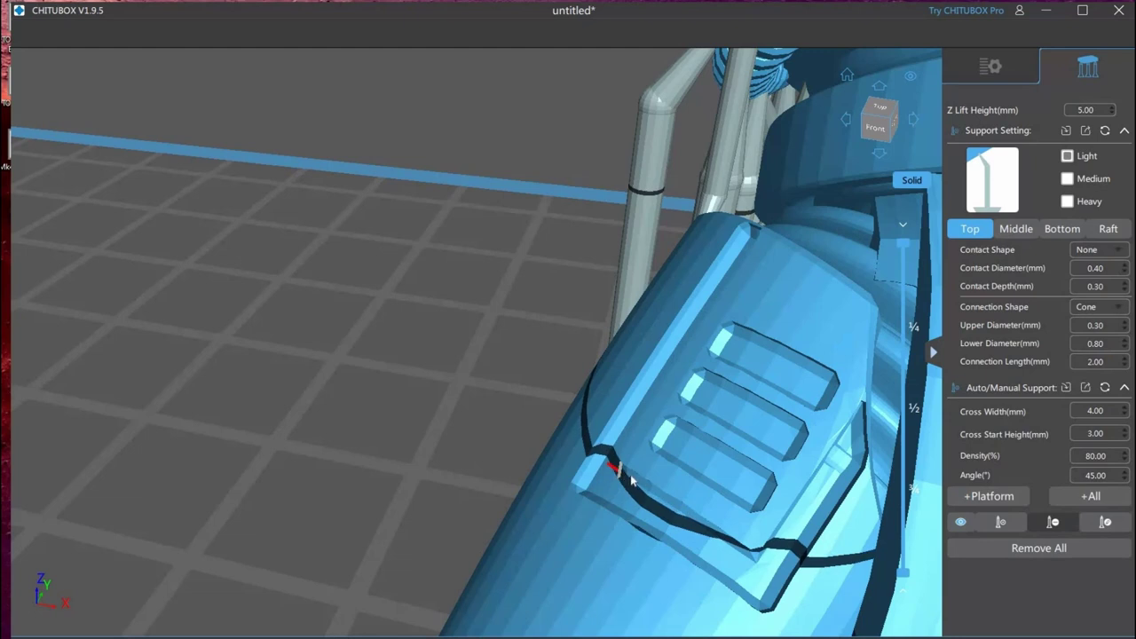
middle_click_drag(645, 474, 659, 478)
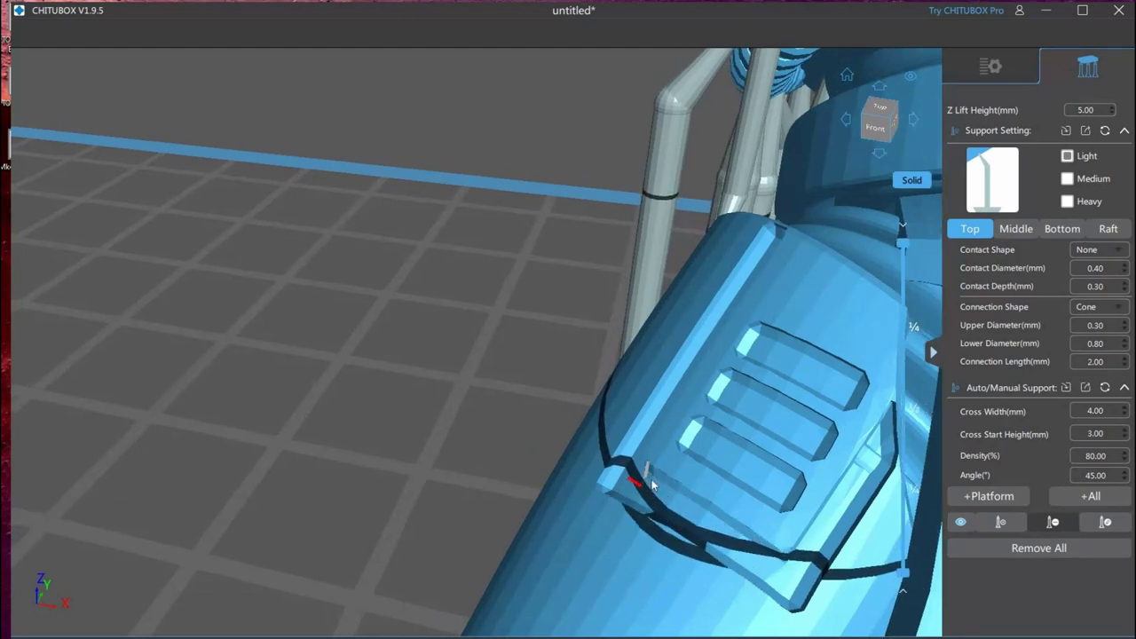
scroll(796, 473, "up", 4)
scroll(796, 472, "down", 10)
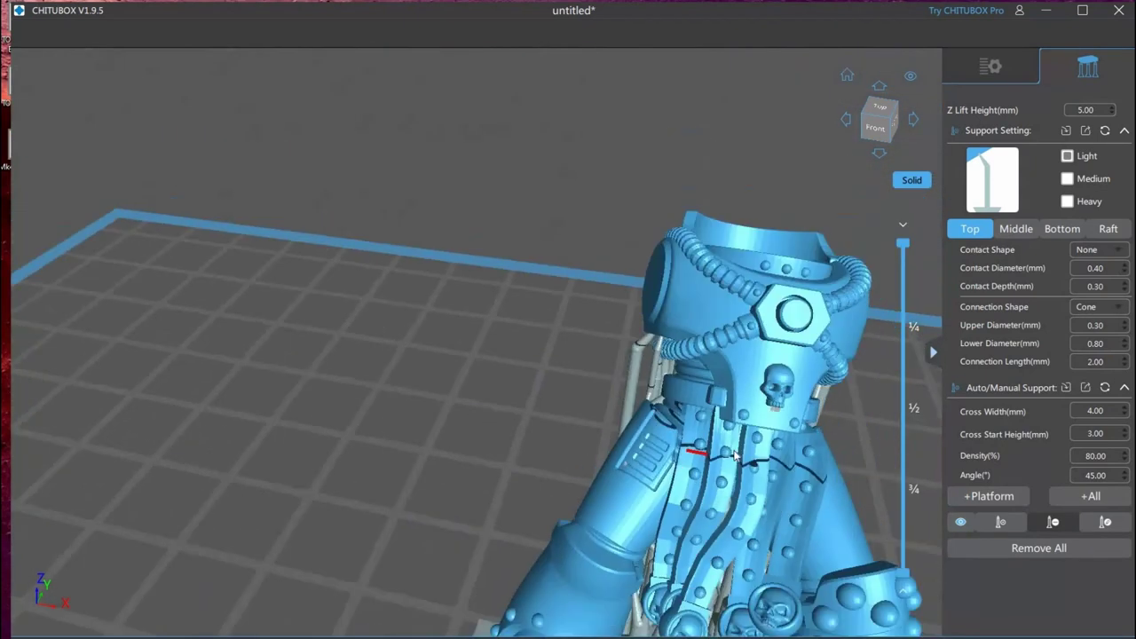
Examine the supported miniature from the side and look down into the round waist socket
right_click_drag(932, 531, 876, 528)
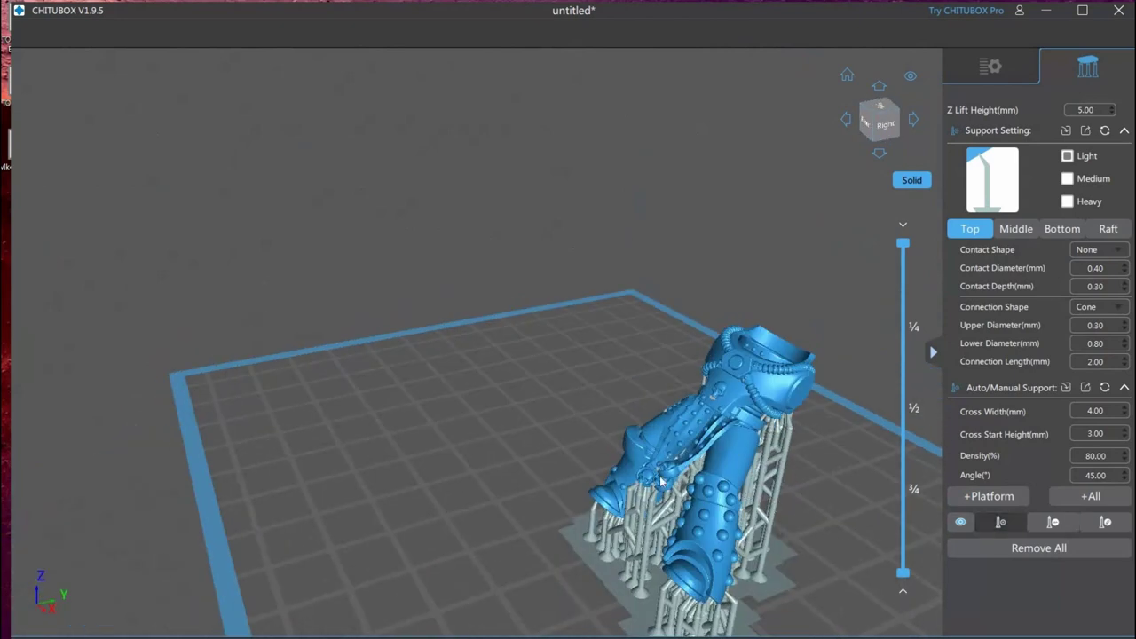
right_click_drag(660, 480, 788, 471)
scroll(787, 471, "up", 5)
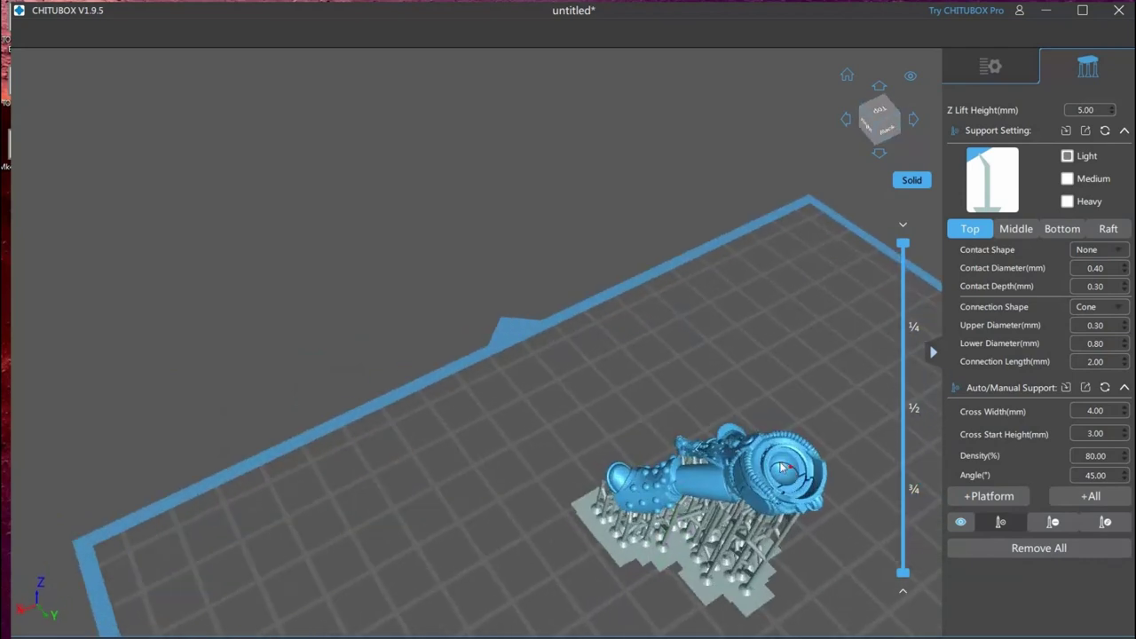
left_click(795, 490)
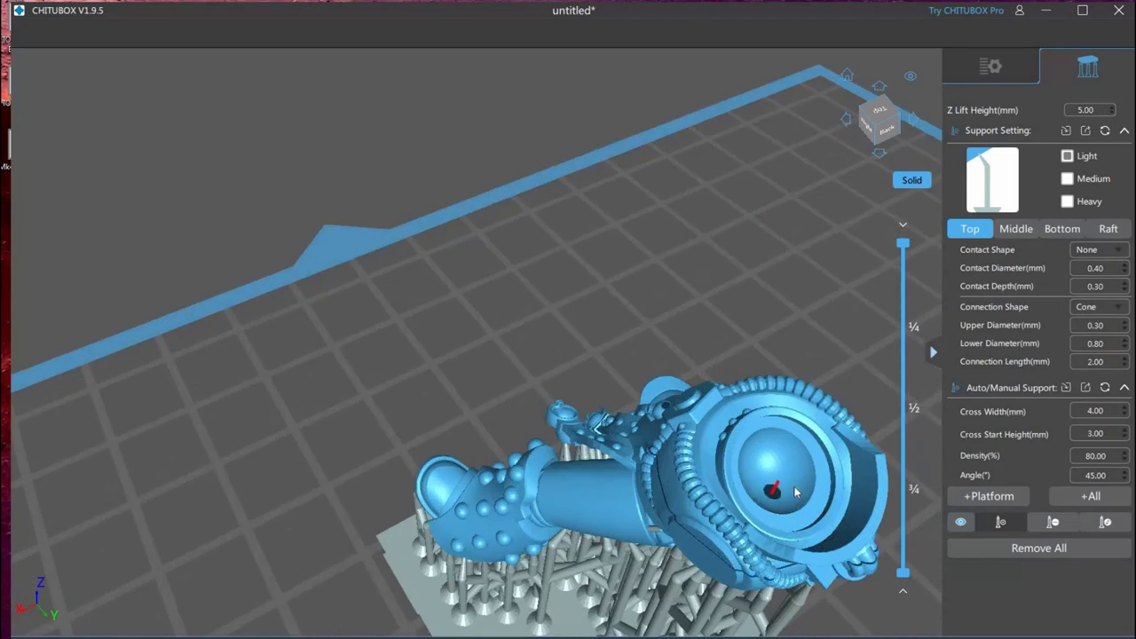
scroll(845, 554, "down", 4)
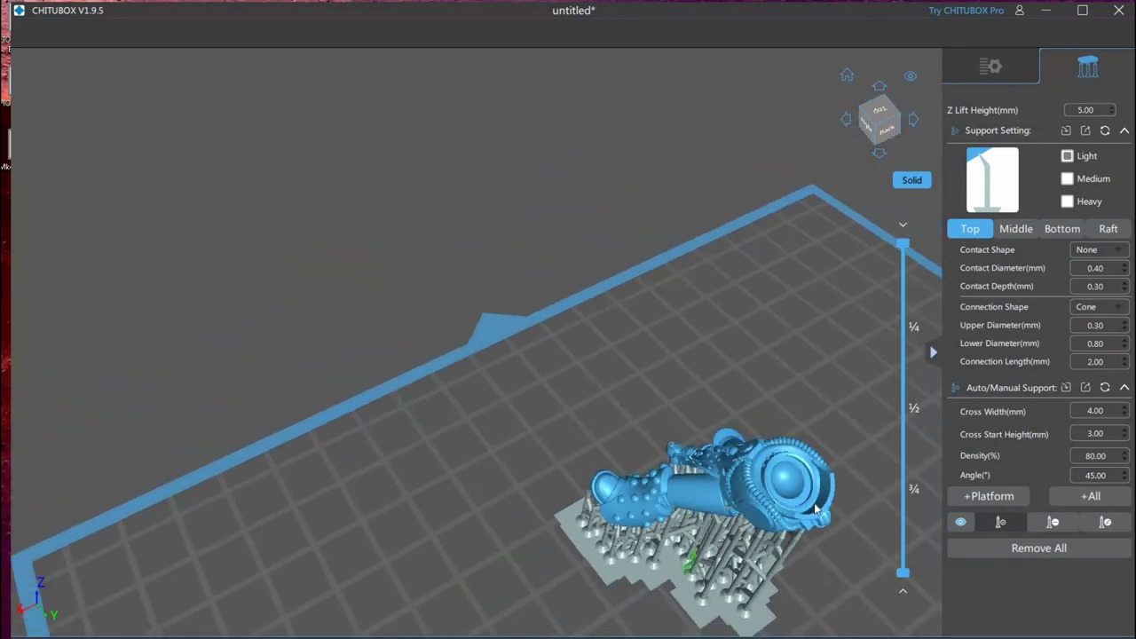
right_click_drag(816, 509, 788, 435)
left_click(789, 436)
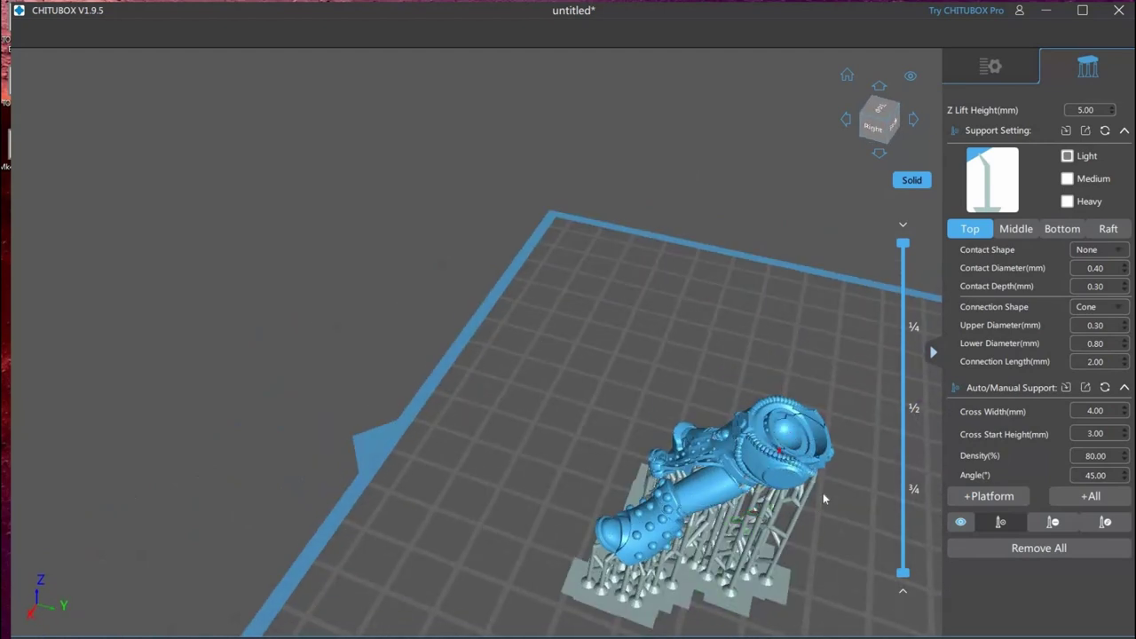
Examine from behind the support tips touching the underside of the cylindrical canister and the waist hose
right_click_drag(787, 464, 488, 239)
scroll(697, 408, "up", 5)
scroll(699, 403, "up", 3)
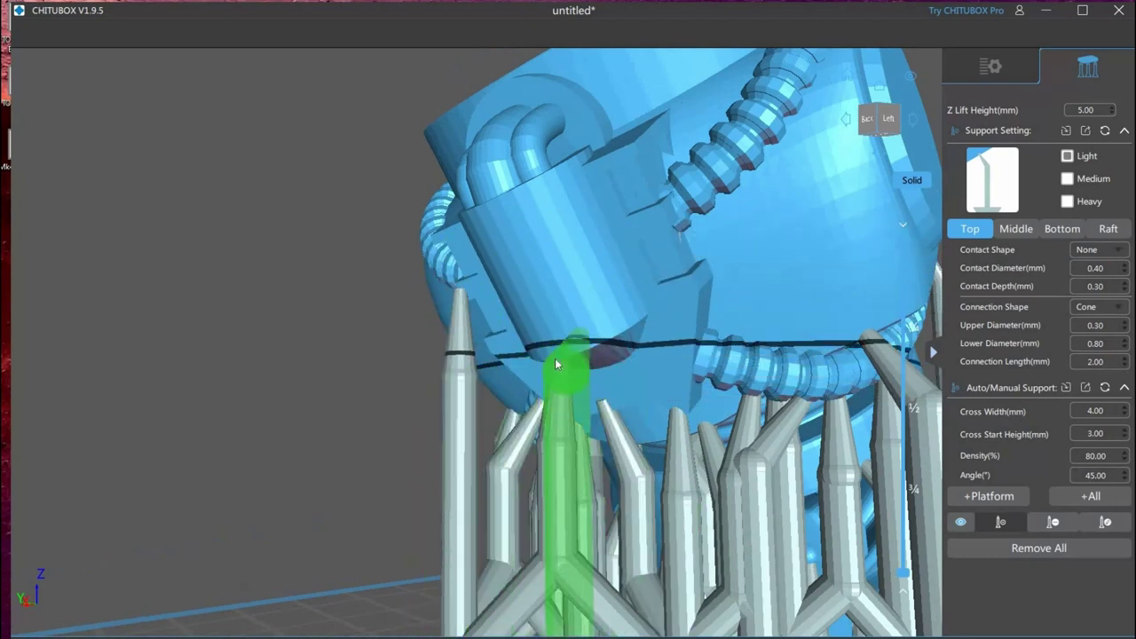
left_click(554, 359)
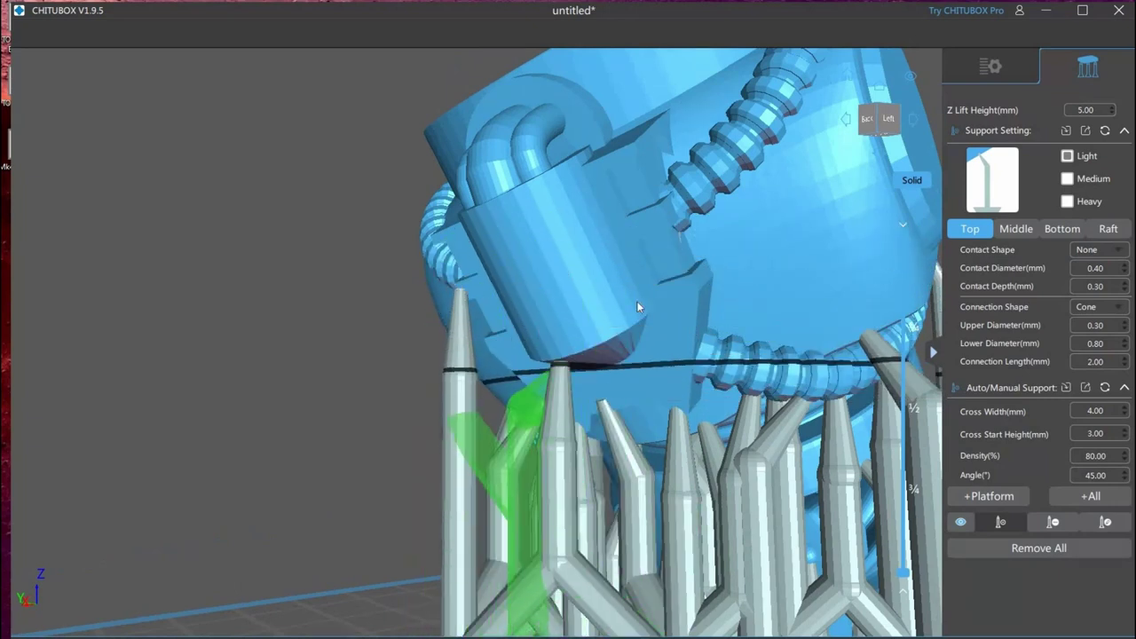
scroll(616, 365, "down", 5)
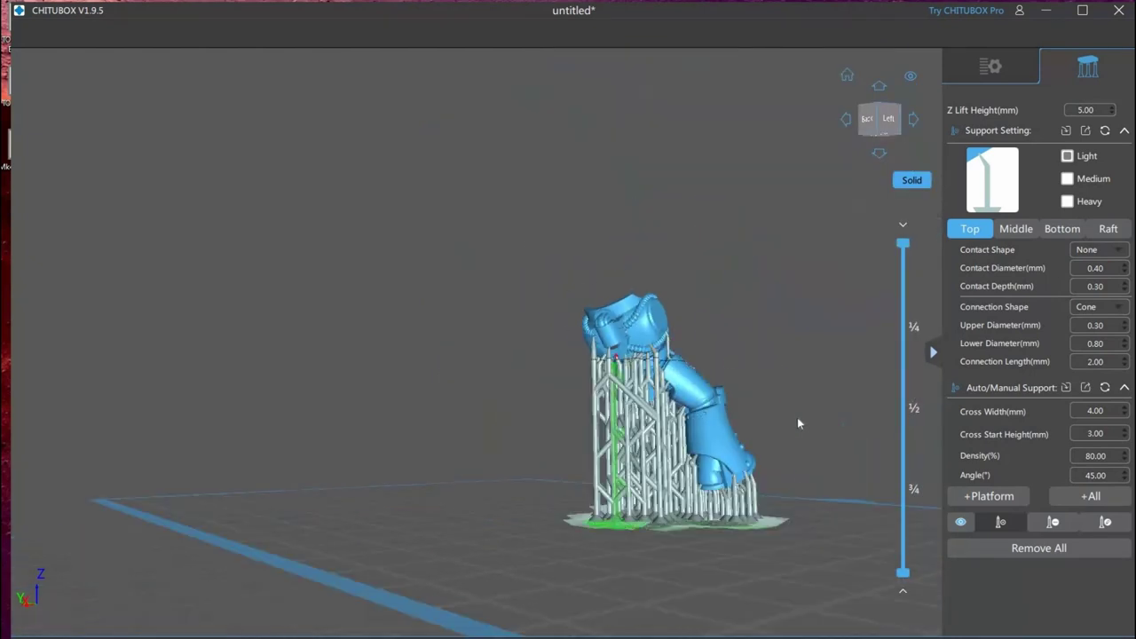
mouse_move(797, 424)
right_mouse_down()
mouse_move(761, 441)
mouse_move(688, 515)
mouse_move(806, 492)
mouse_move(698, 525)
mouse_move(692, 482)
mouse_move(819, 425)
right_mouse_up()
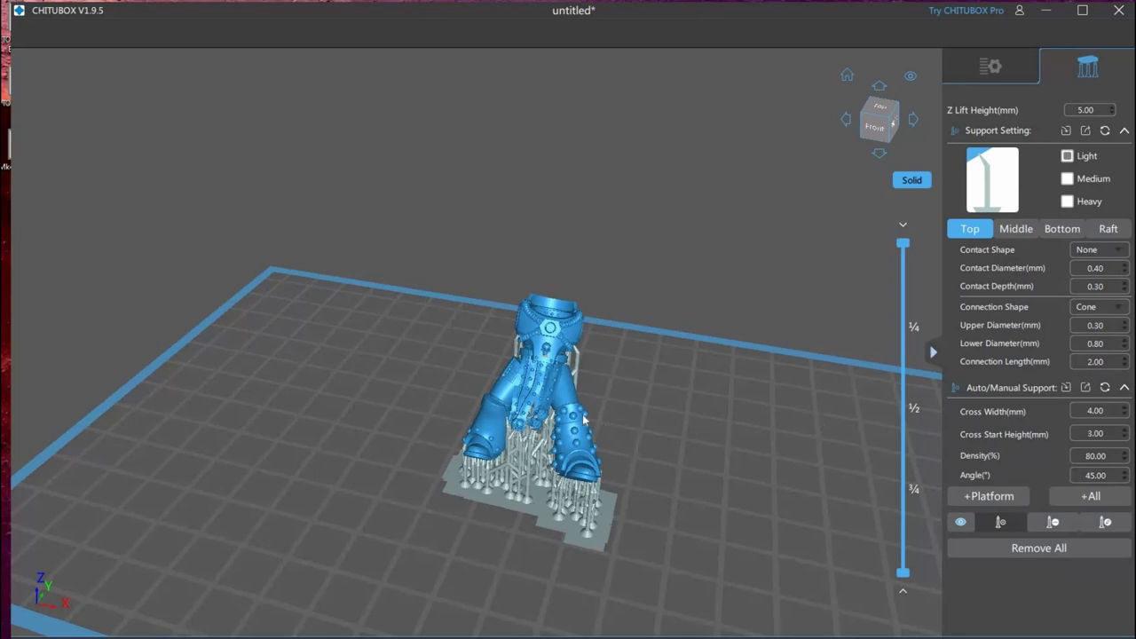
Lower the layer cutoff of the supported miniature to about 9.8 mm, down to the boots
left_click_drag(560, 426, 618, 423)
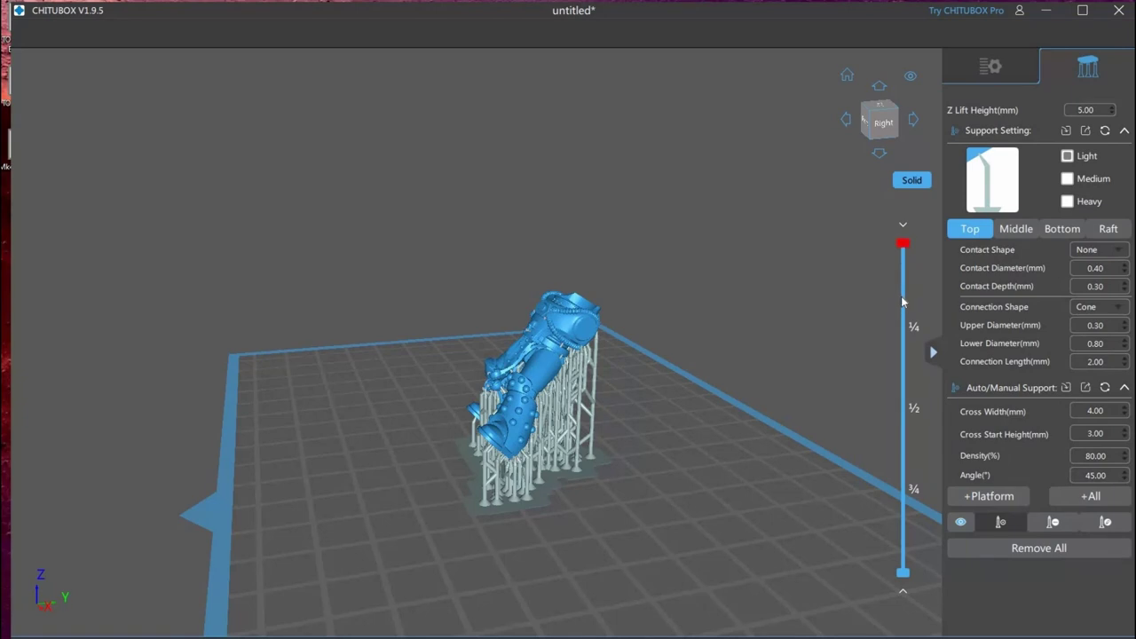
left_click_drag(901, 296, 901, 348)
left_click_drag(884, 415, 875, 472)
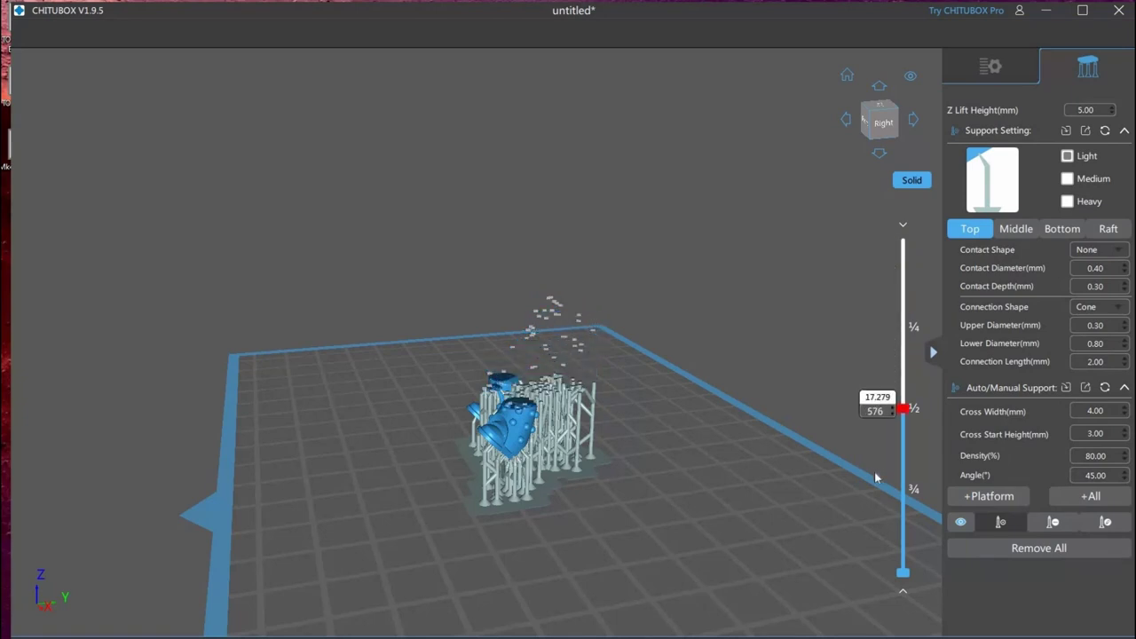
scroll(694, 449, "up", 5)
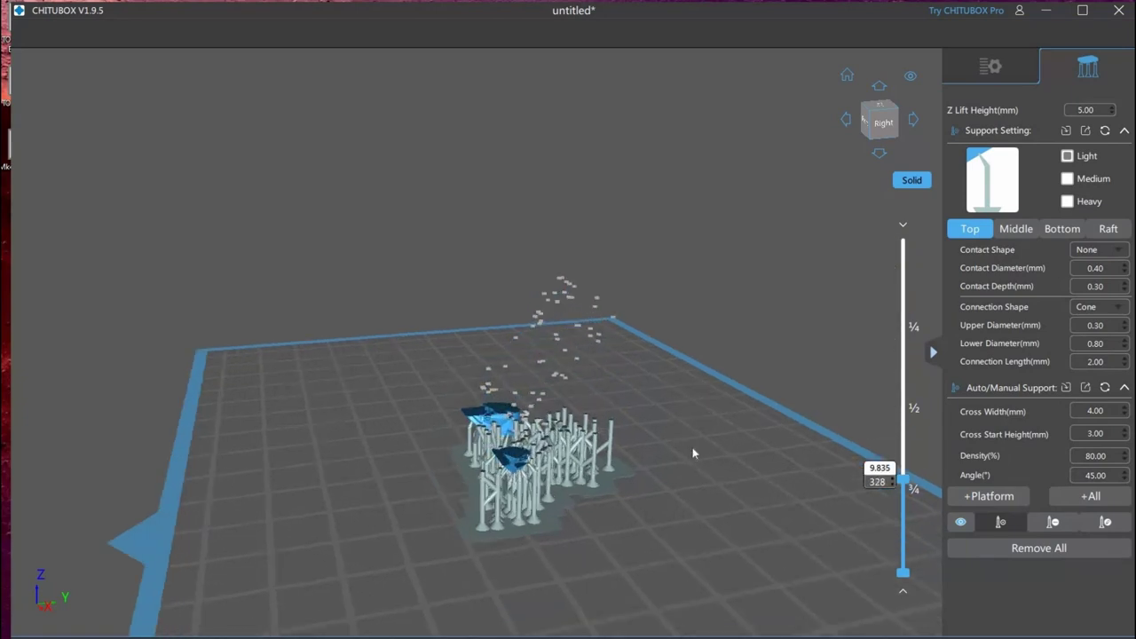
Raise the layer cutoff gradually to about 33.7 mm to inspect how the boots, legs and torso build up on their supports
right_click_drag(693, 449, 763, 443)
left_click_drag(902, 479, 878, 433)
scroll(879, 433, "up", 2)
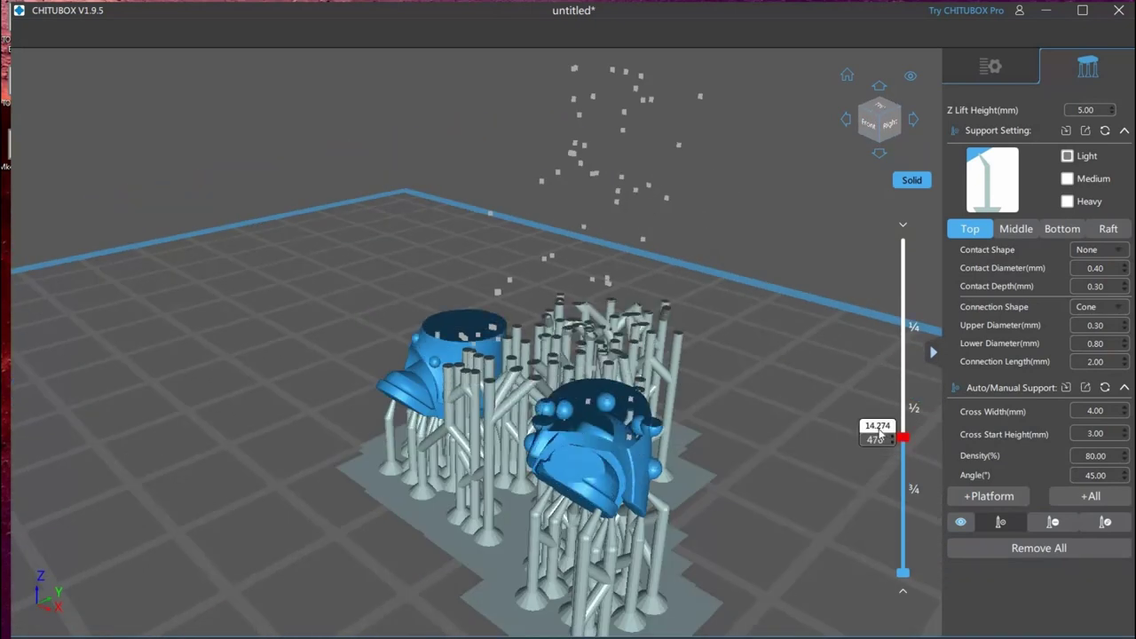
scroll(888, 426, "up", 3)
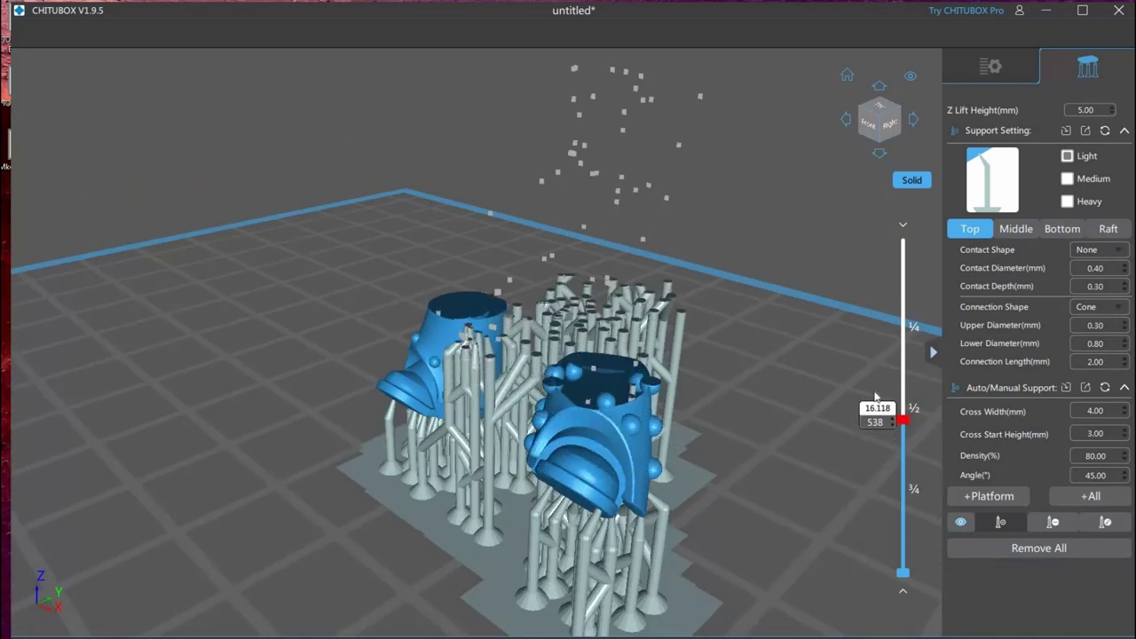
right_click_drag(764, 362, 899, 377)
scroll(894, 369, "up", 4)
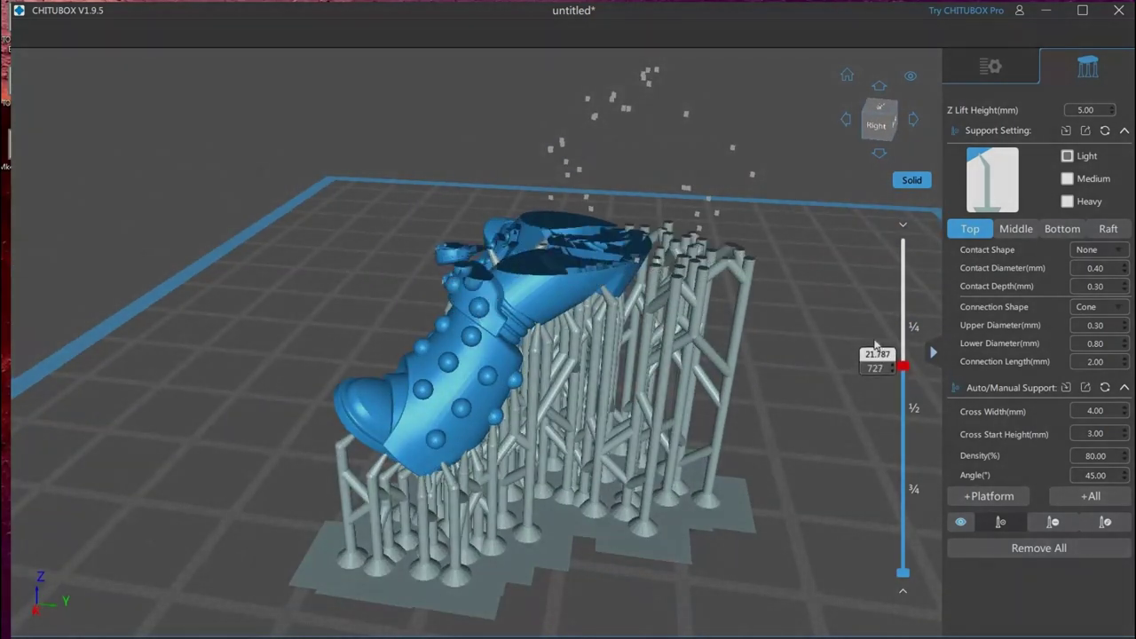
scroll(852, 313, "up", 4)
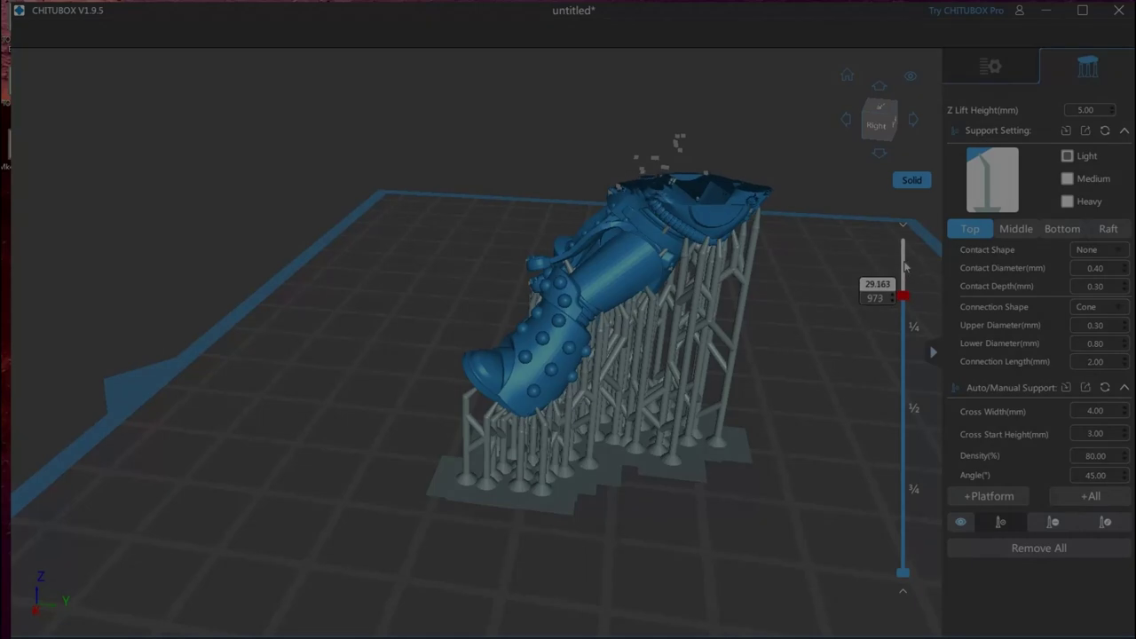
scroll(905, 266, "up", 3)
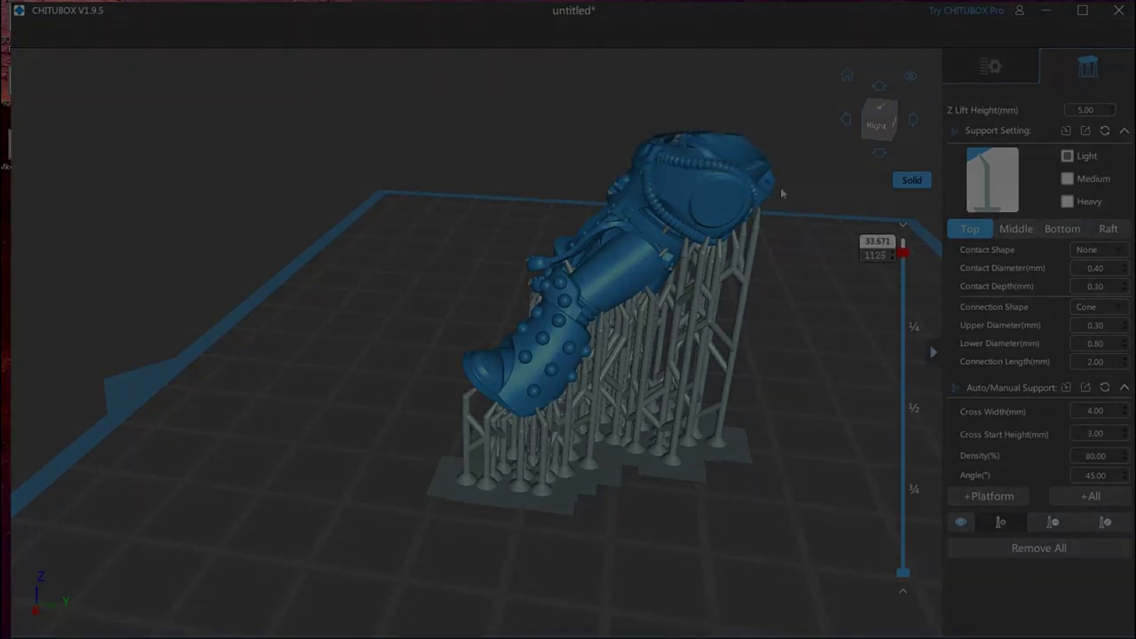
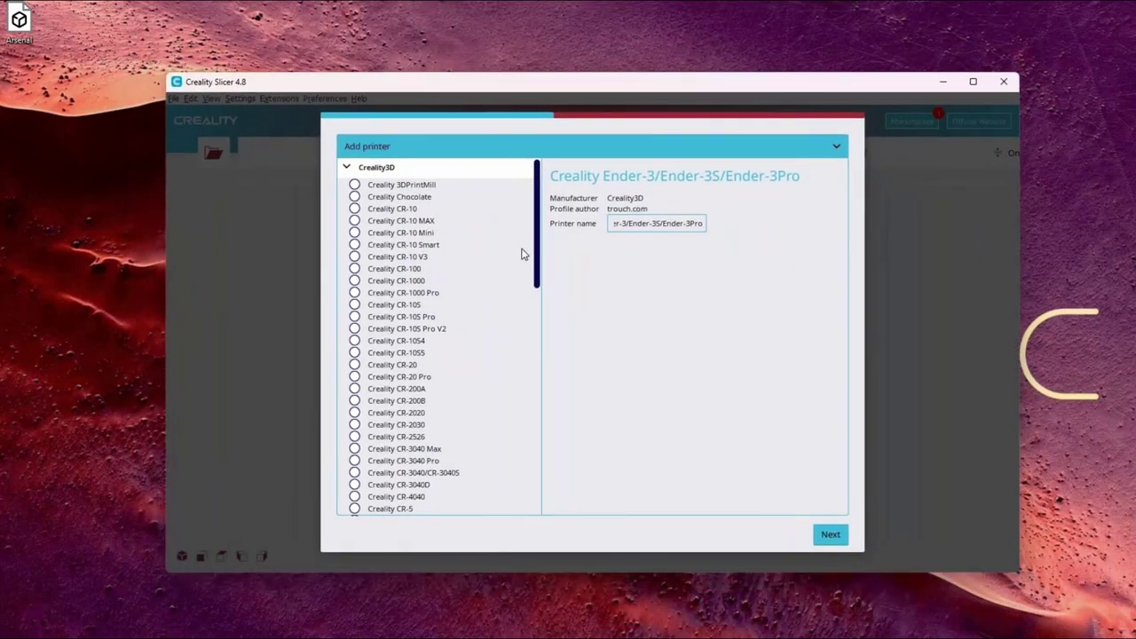
Switch to Creality Slicer and add the Creality Ender-3/Ender-3S/Ender-3Pro printer after browsing the list of Creality3D models
scroll(522, 410, "down", 10)
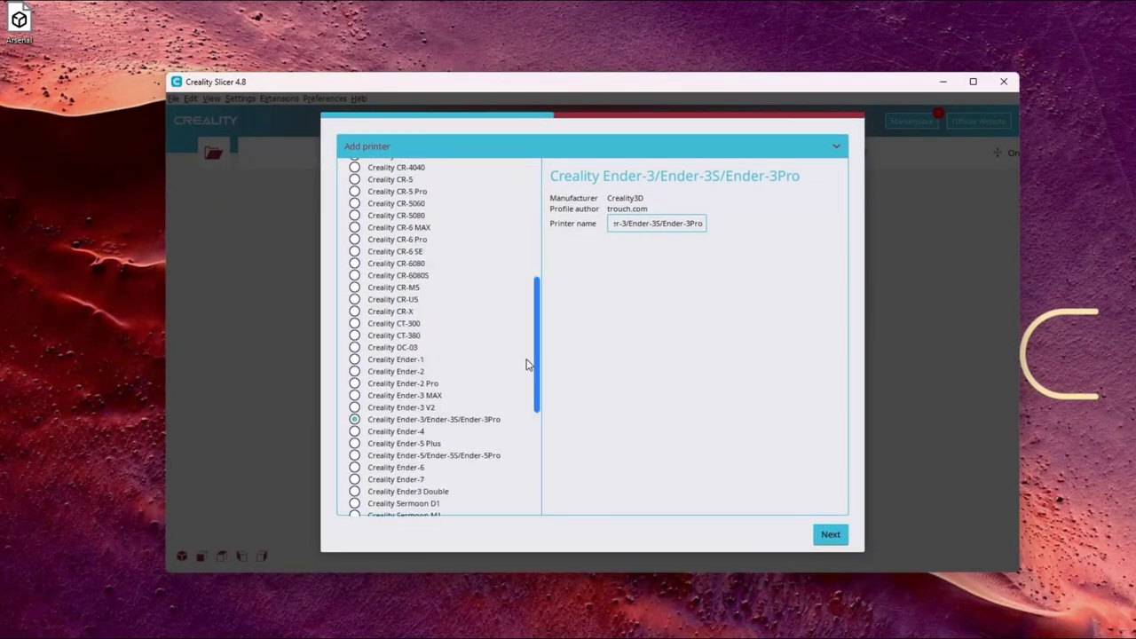
scroll(530, 279, "up", 7)
scroll(520, 238, "up", 3)
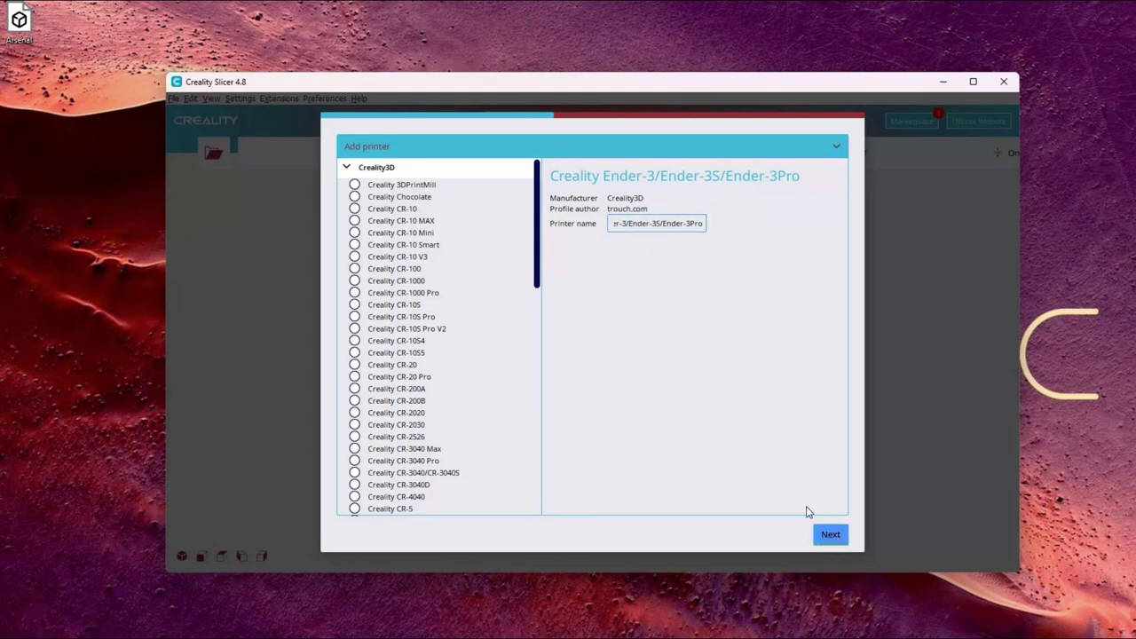
left_click(830, 535)
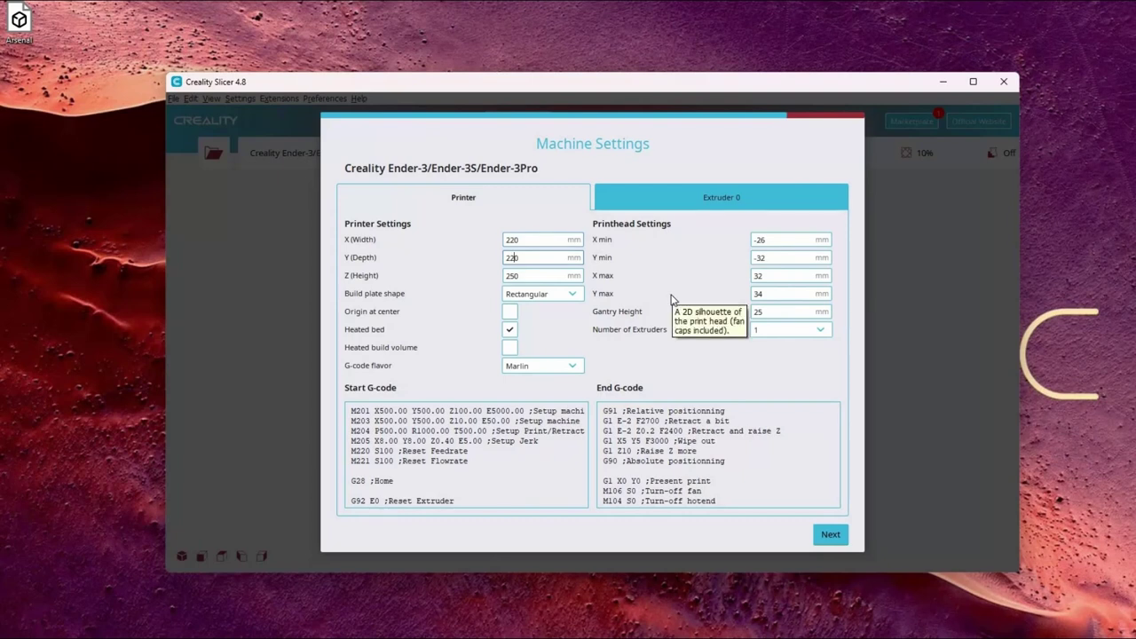
Review the printer and extruder settings, then accept the 220 × 220 × 250 mm build volume, rectangular plate and Marlin G-code flavor
key("Tab")
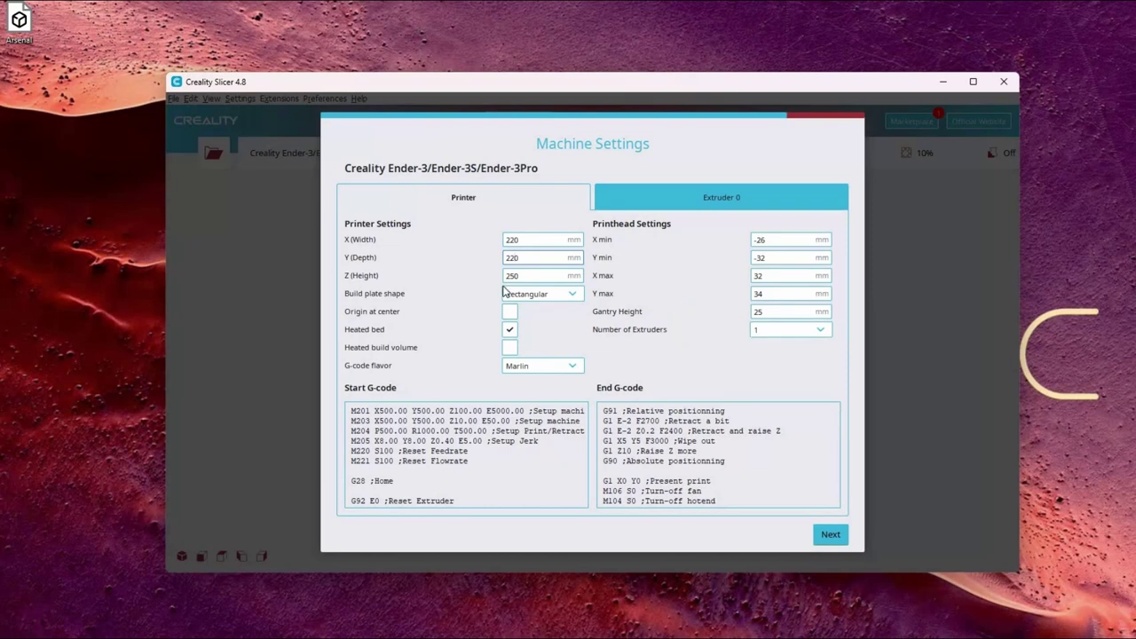
left_click(527, 242)
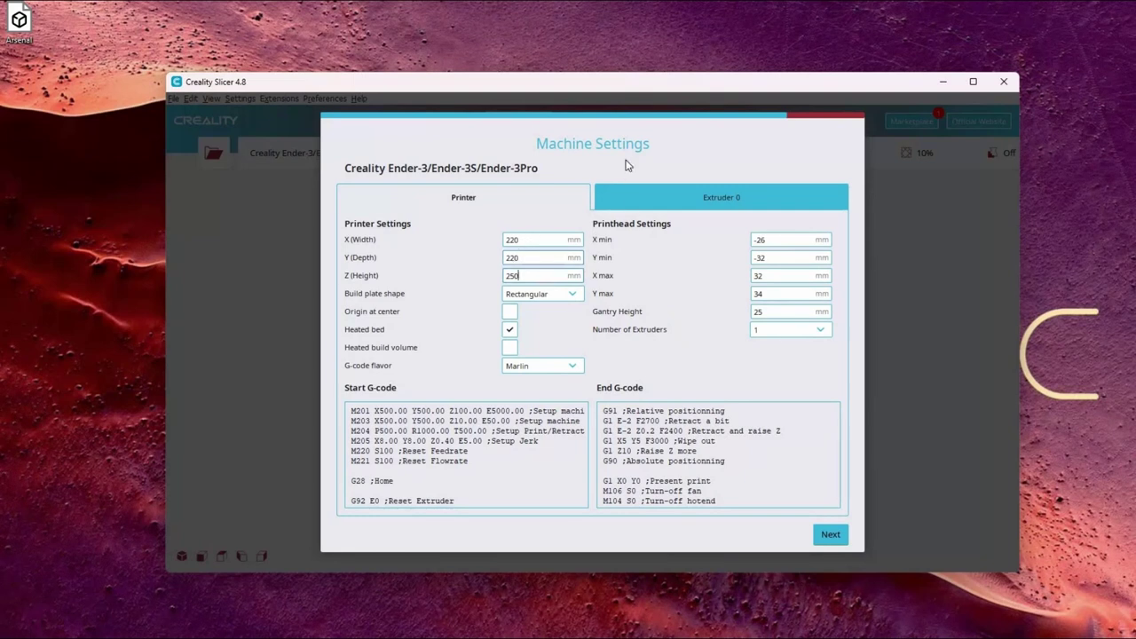
left_click(573, 295)
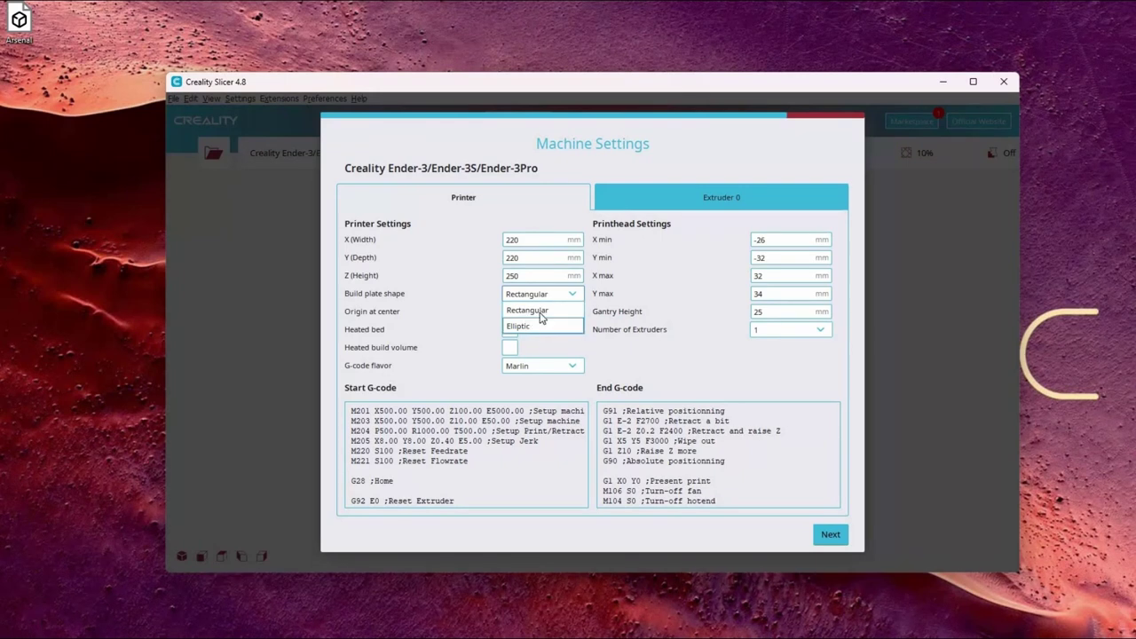
left_click(686, 302)
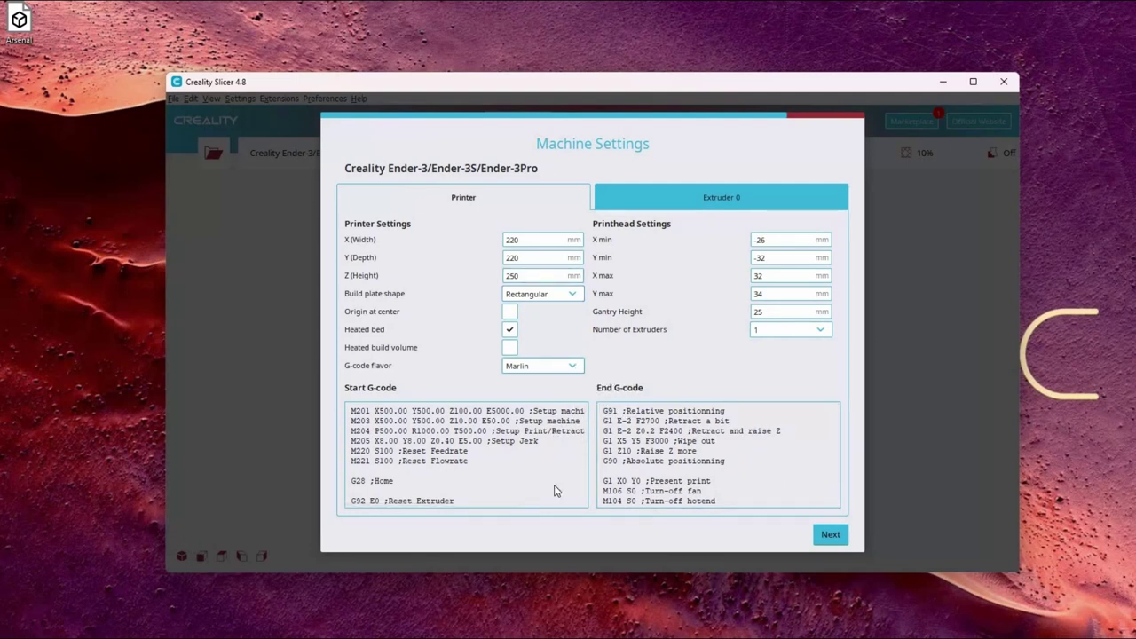
left_click(568, 368)
left_click(680, 358)
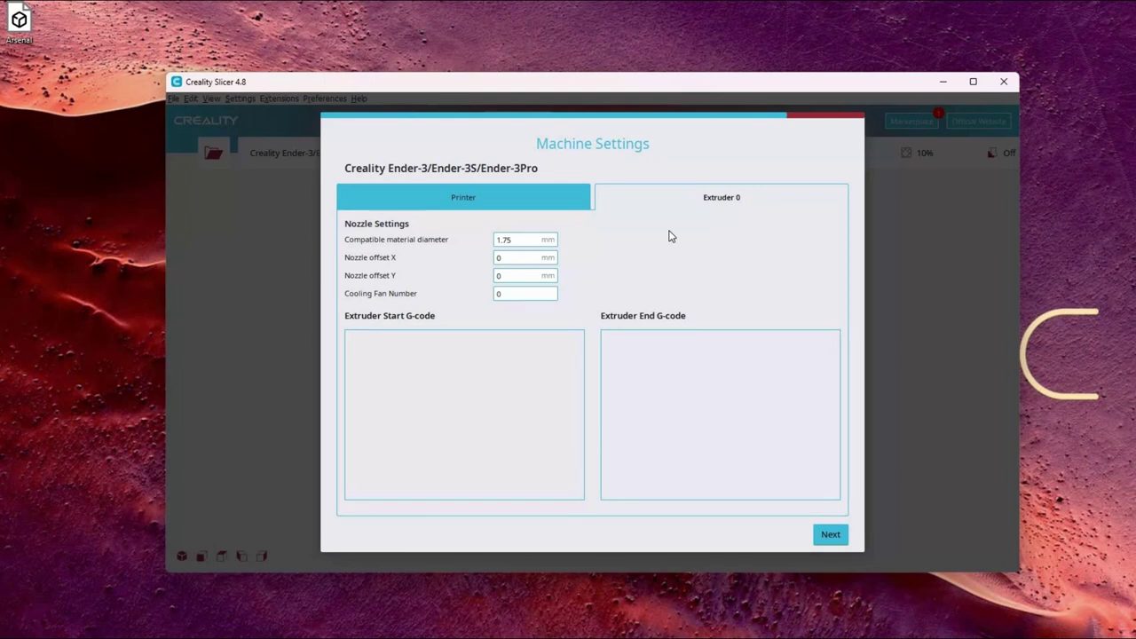
left_click(579, 198)
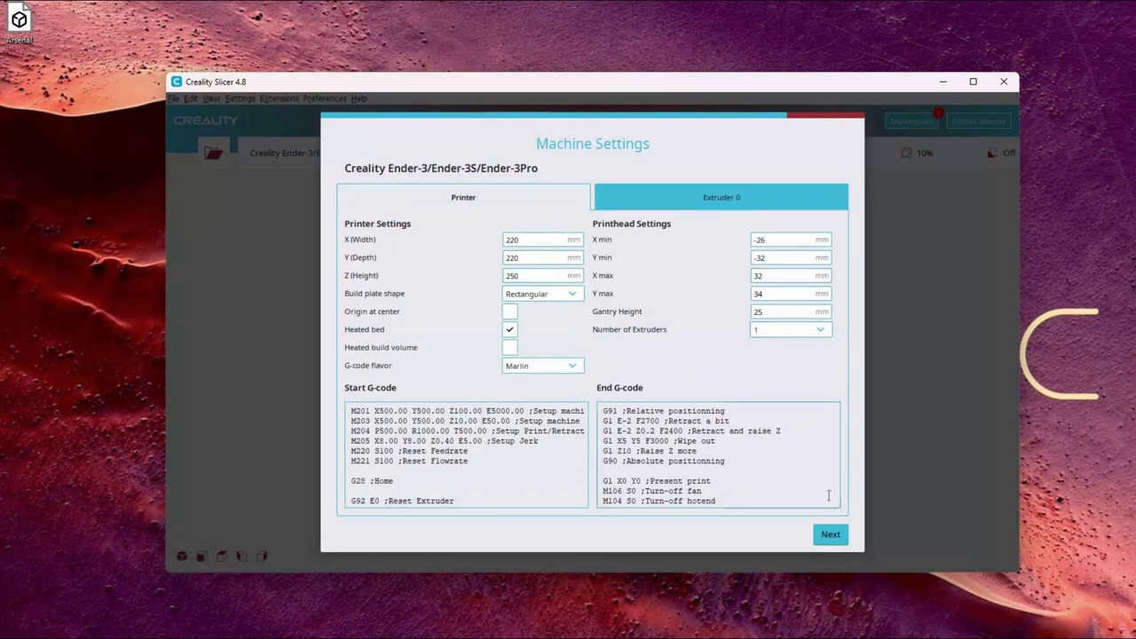
left_click(830, 534)
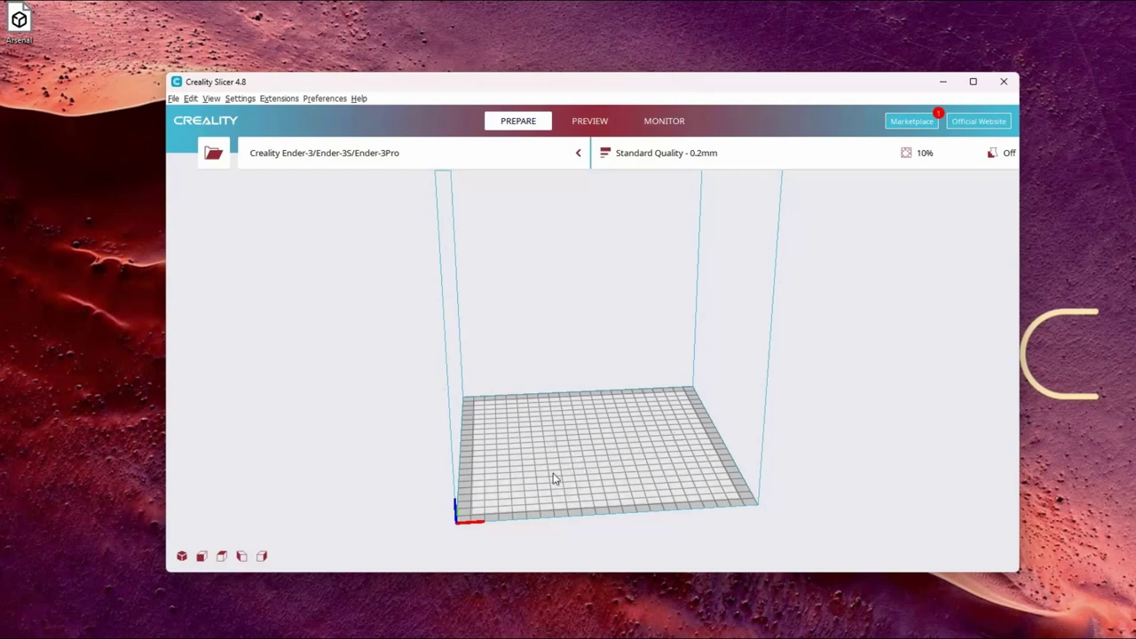
Load the Arsenal model from the desktop onto the build plate and enlarge the slicer window to nearly fill the screen
right_click_drag(667, 472, 460, 417)
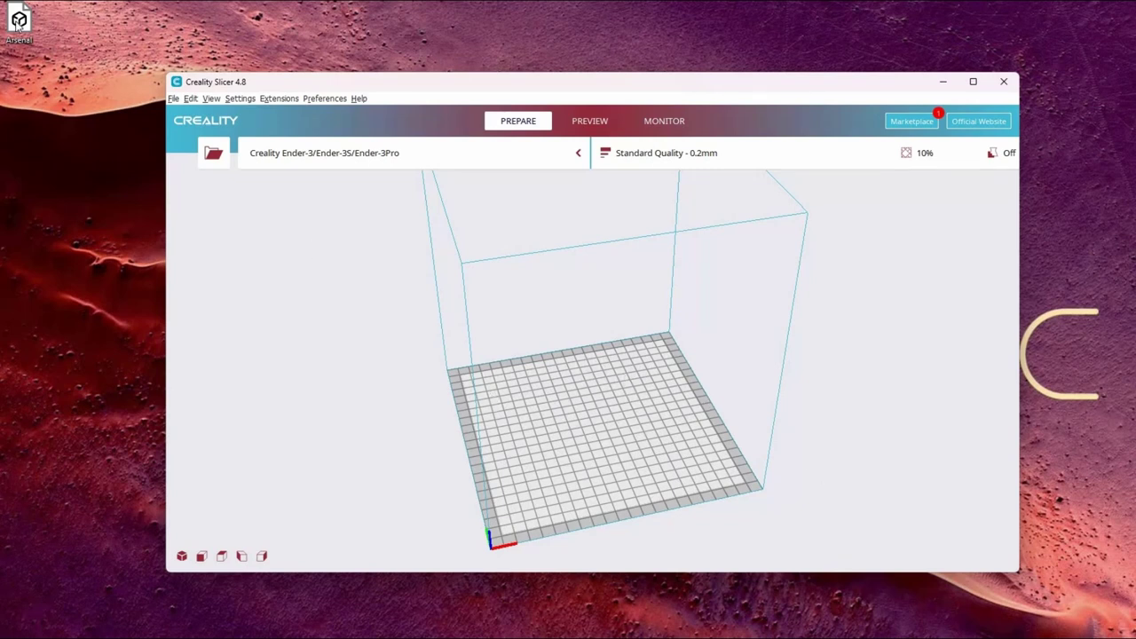
left_click_drag(20, 26, 648, 413)
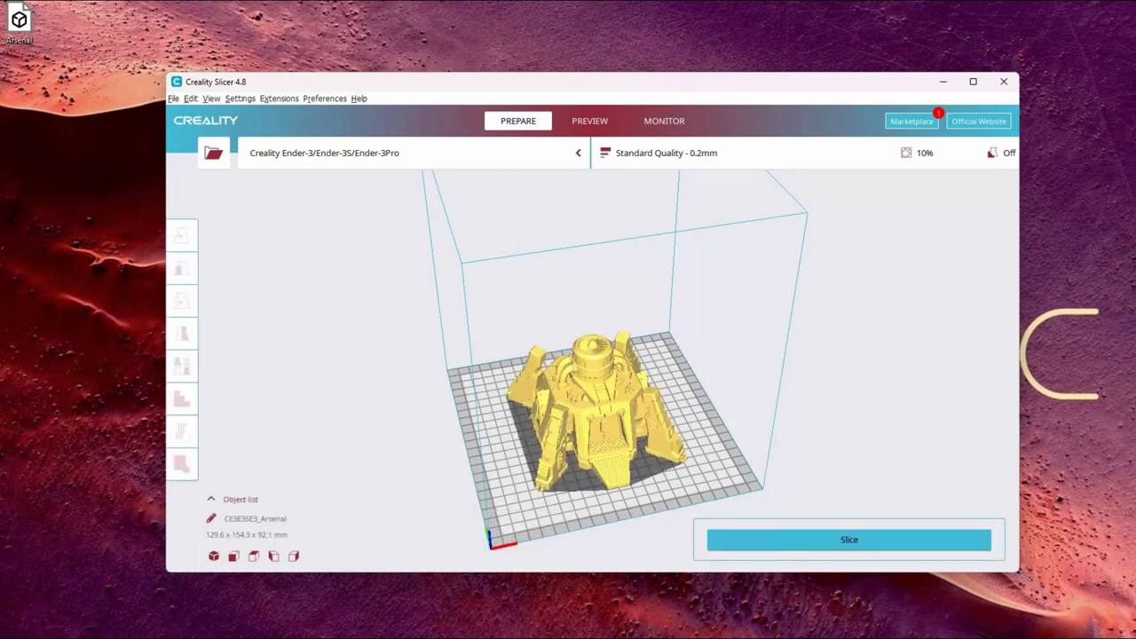
left_click_drag(1018, 570, 1131, 634)
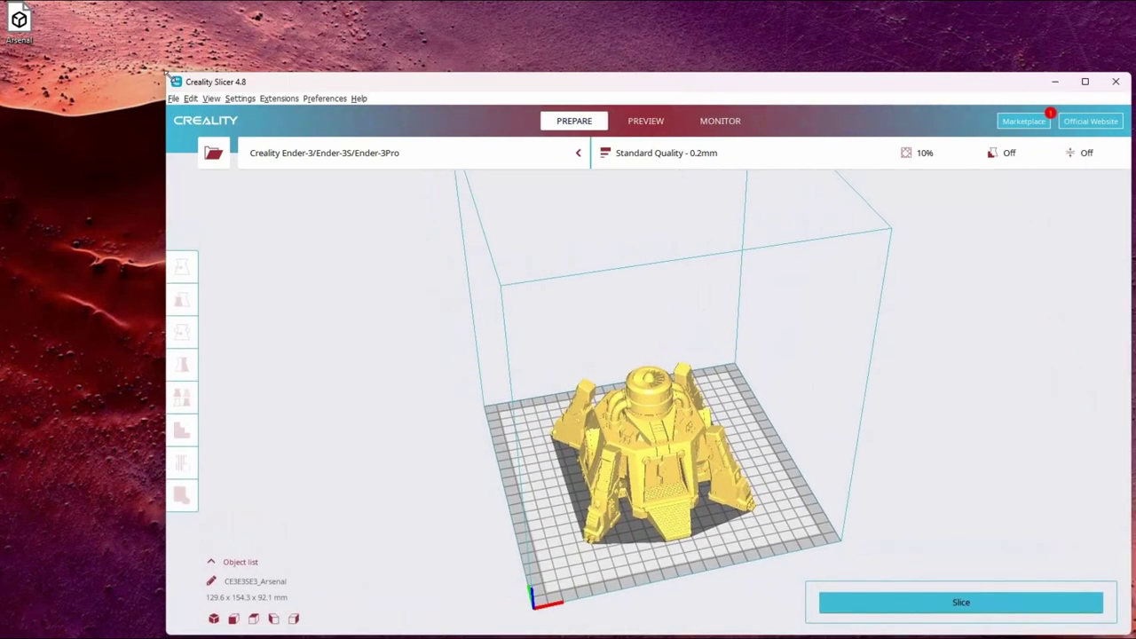
left_click_drag(166, 73, 8, 8)
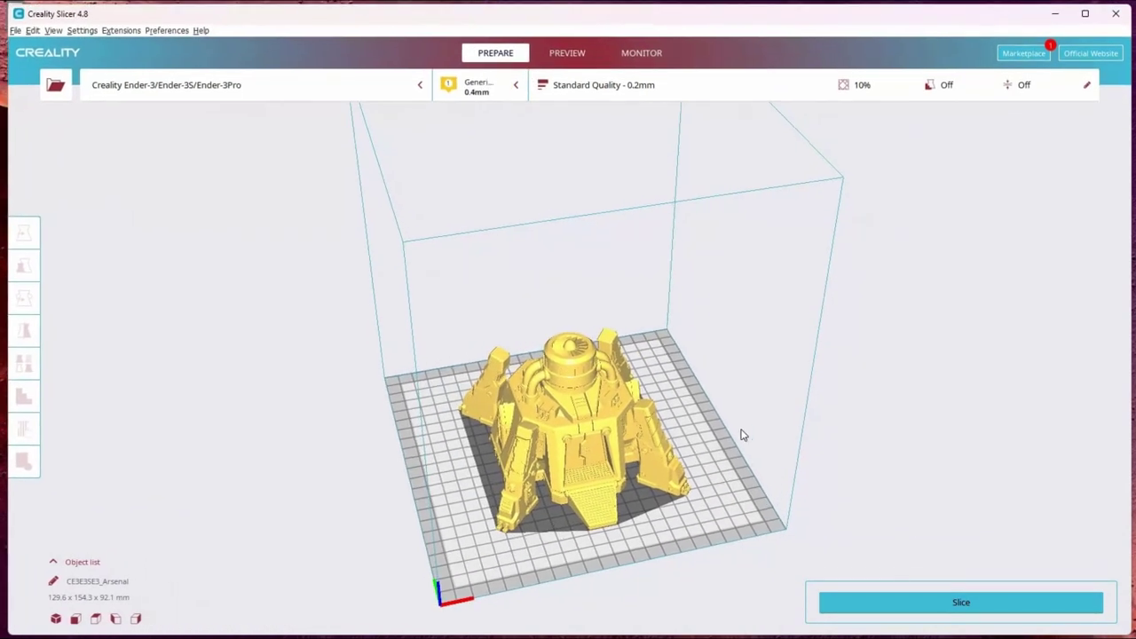
Examine the front of the Arsenal model from a low angle for overhangs marked in red
right_click_drag(639, 409, 589, 500)
scroll(665, 566, "down", 3)
scroll(672, 489, "up", 4)
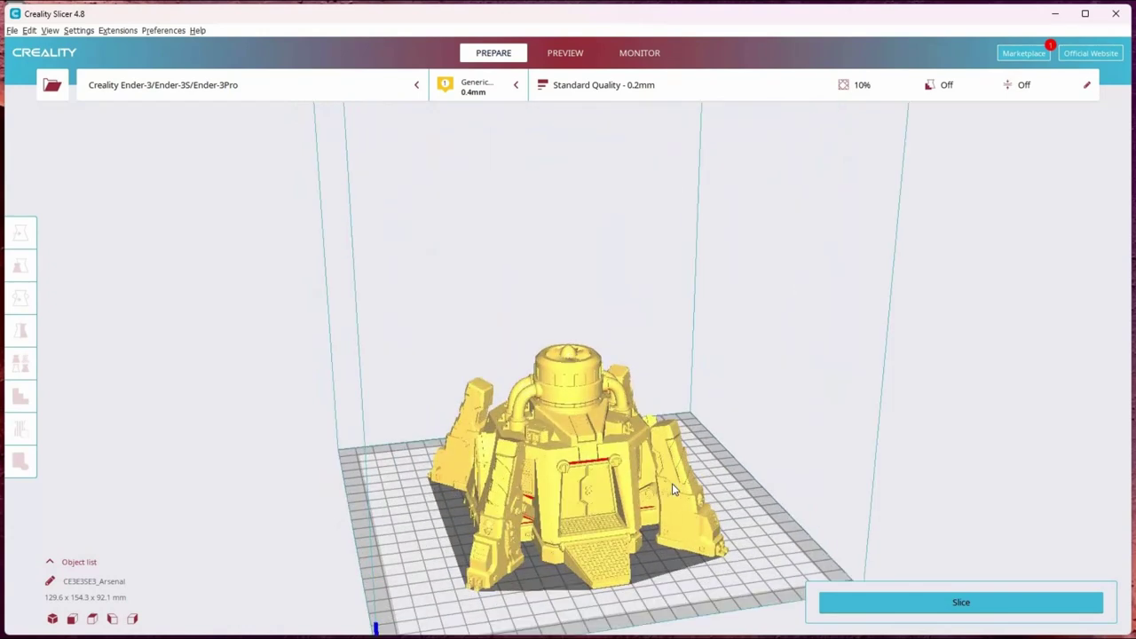
scroll(766, 357, "up", 2)
middle_click_drag(766, 358, 766, 488)
scroll(742, 497, "up", 2)
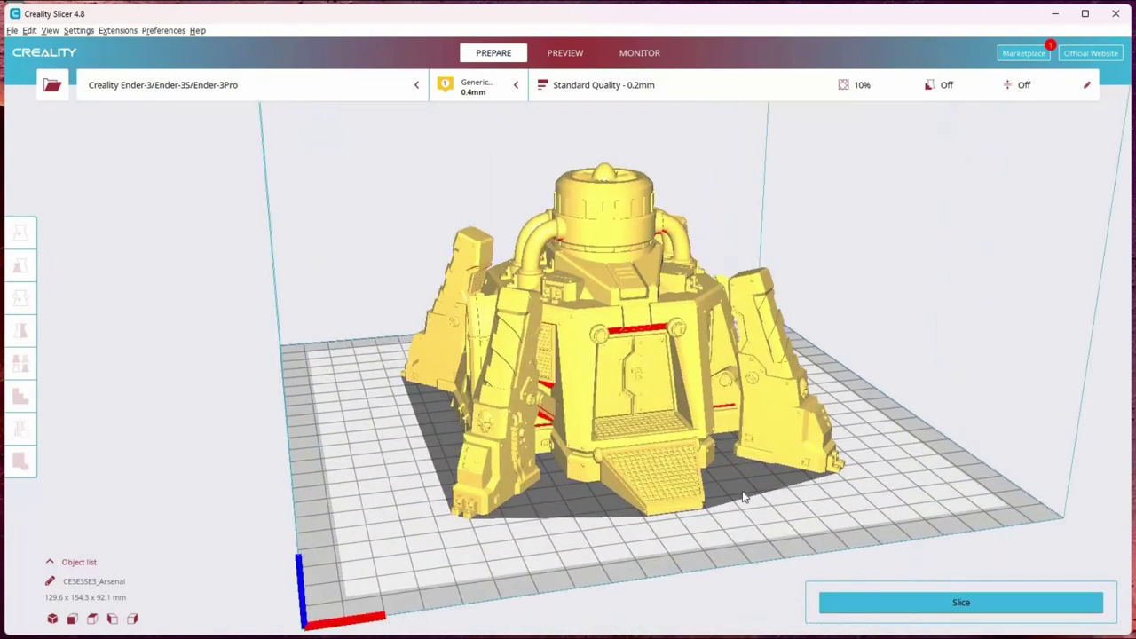
right_click_drag(744, 497, 1020, 459)
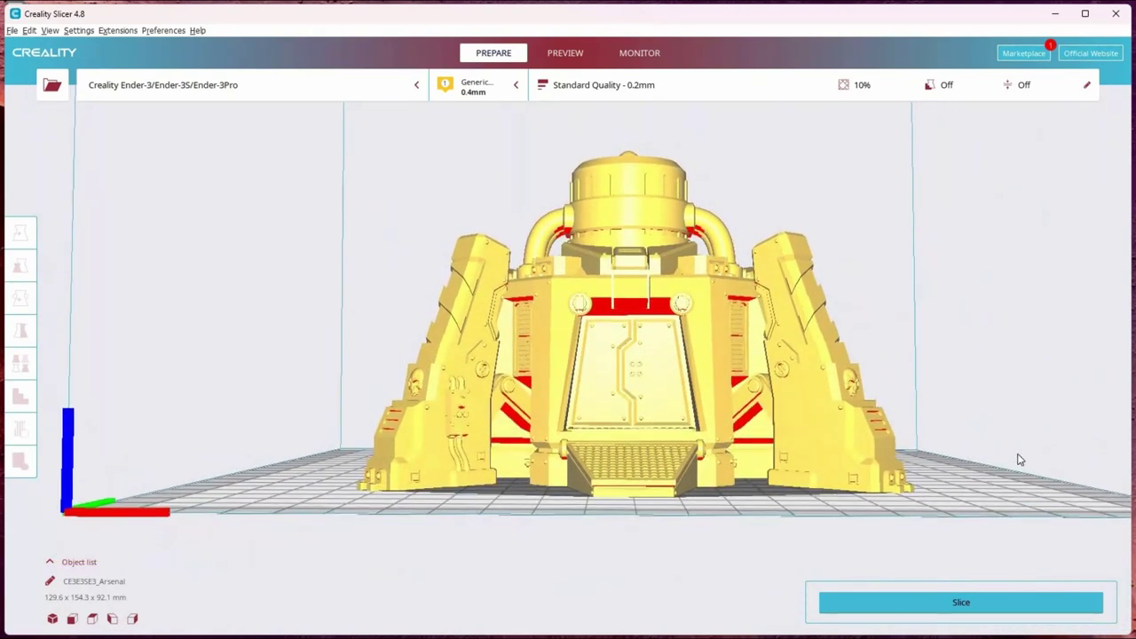